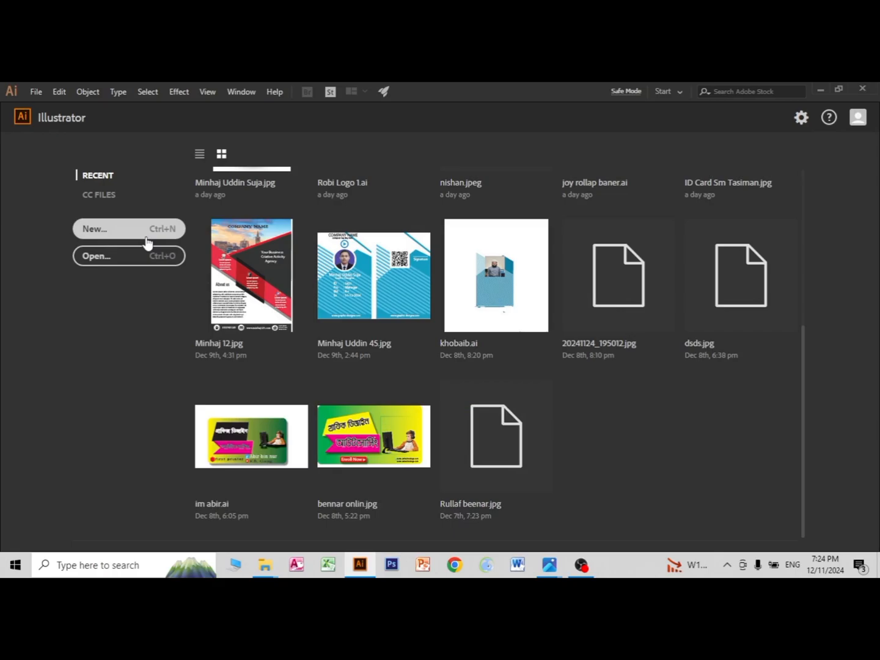
Step: Create a new A4 print document in landscape orientation with CMYK color and a 0.125 bleed on all four sides
left_click(147, 238)
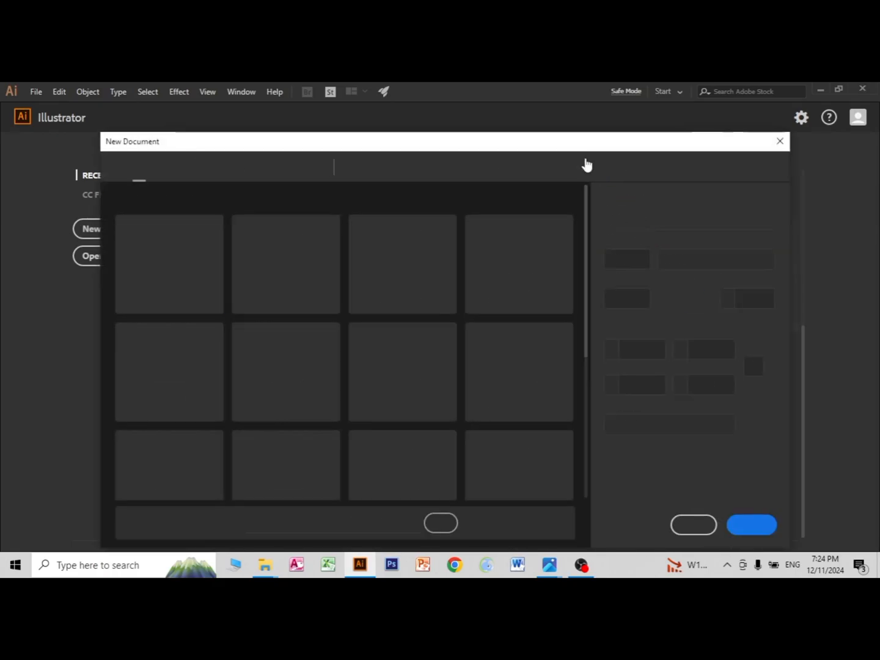
left_click(487, 171)
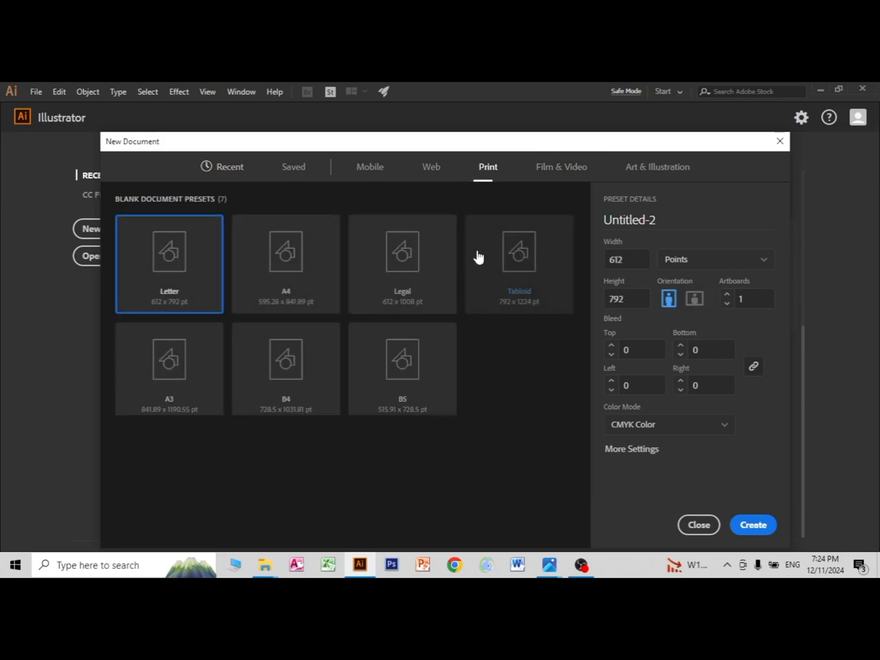
left_click(308, 278)
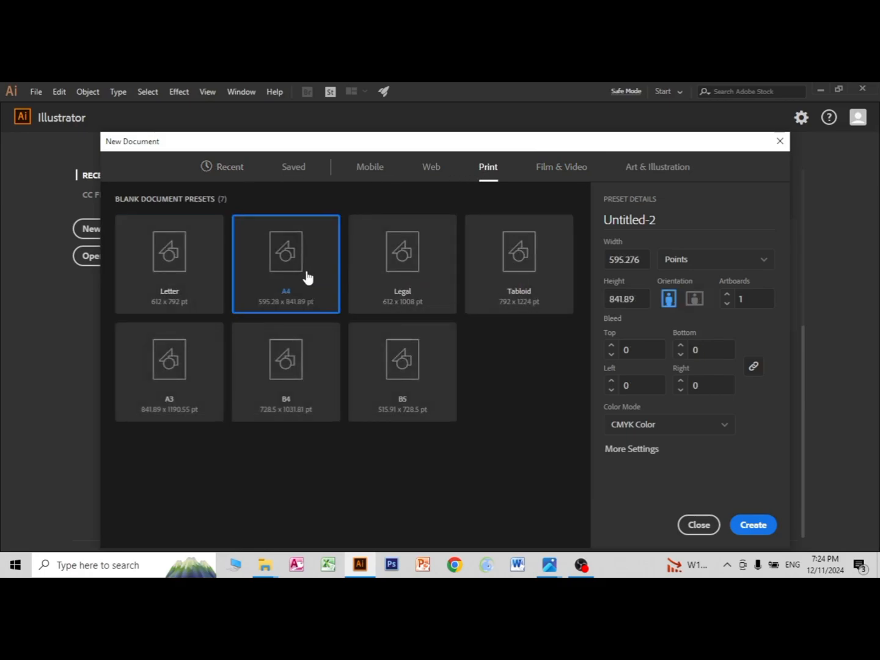
left_click(692, 301)
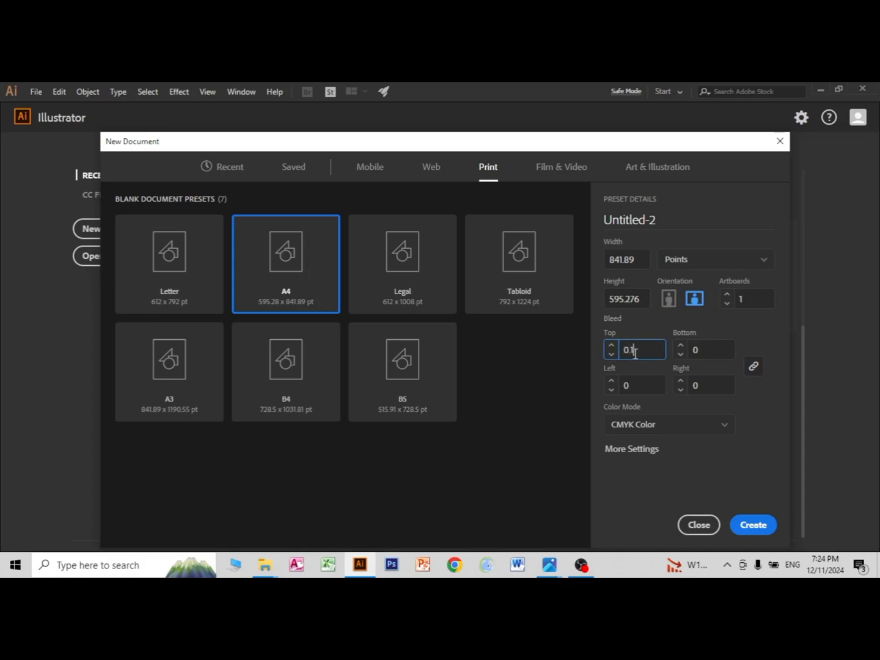
left_click(716, 349)
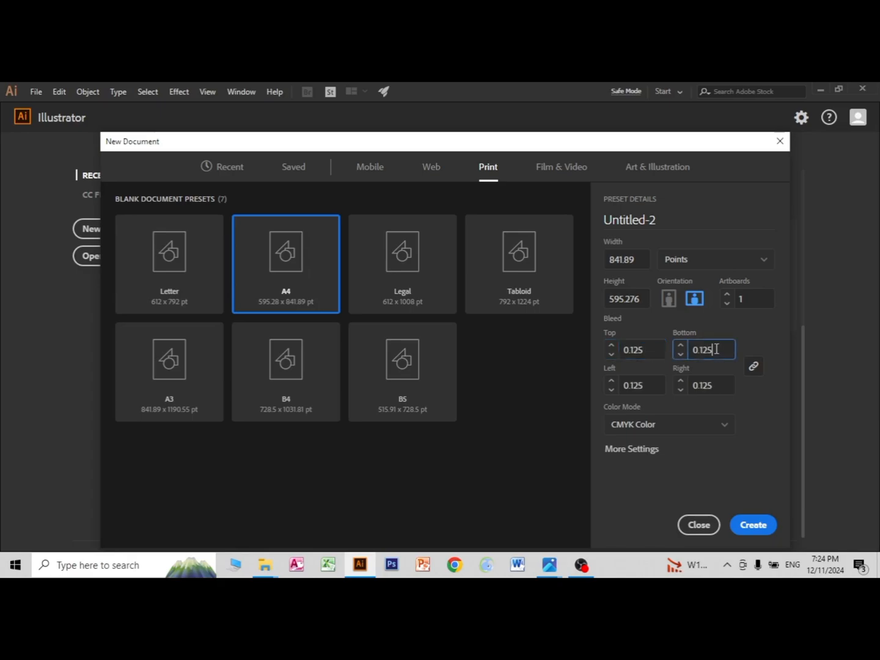
left_click(745, 521)
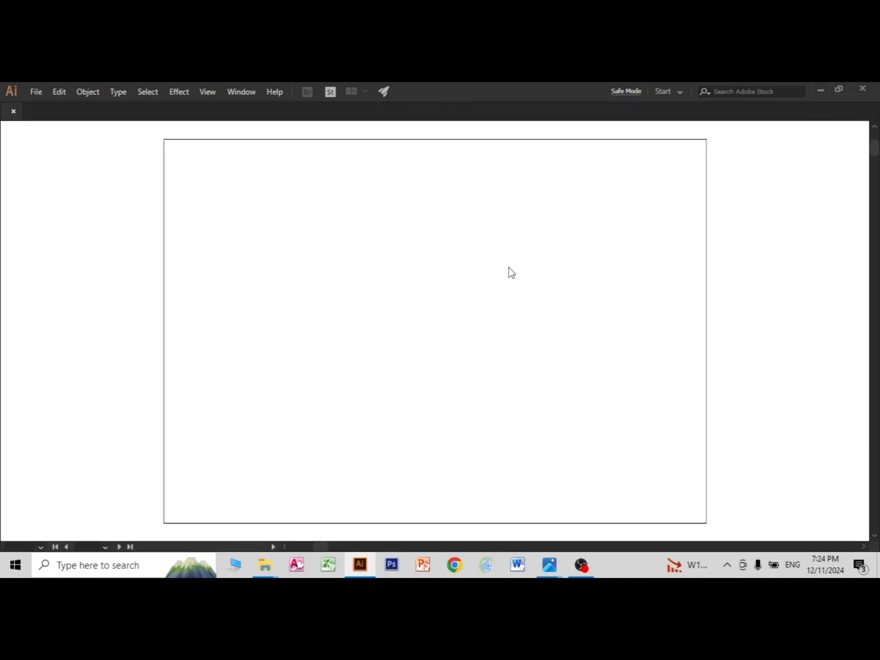
Step: Draw a rectangle that covers the whole artboard from corner to corner
key("ctrl+minus")
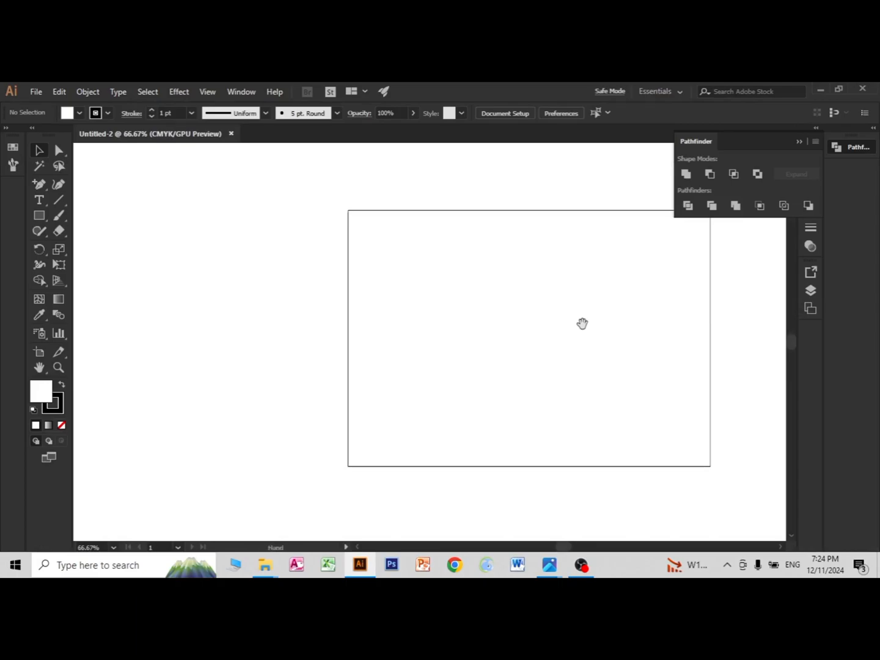
left_click_drag(581, 323, 495, 304)
left_click(46, 214)
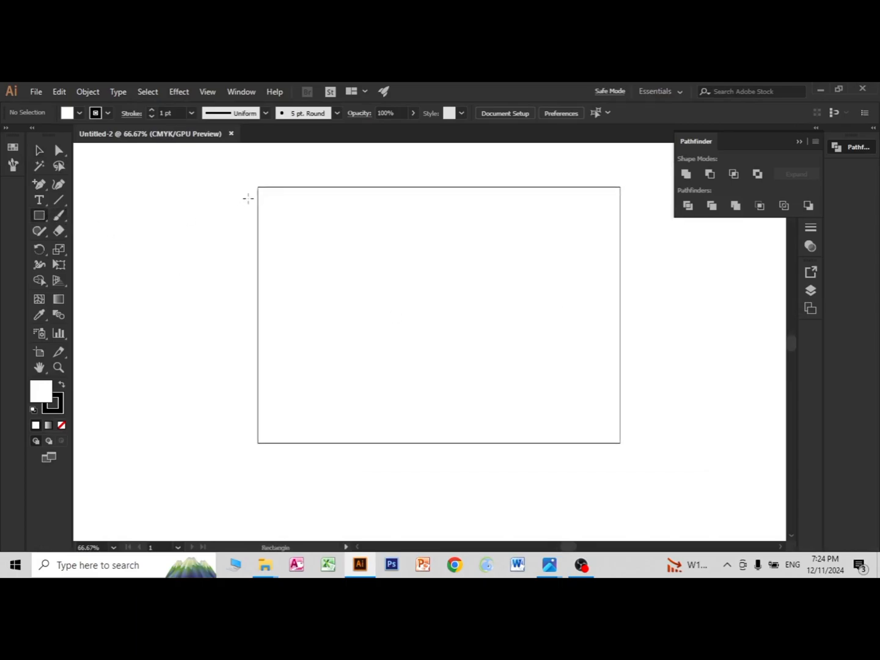
left_click_drag(258, 188, 619, 442)
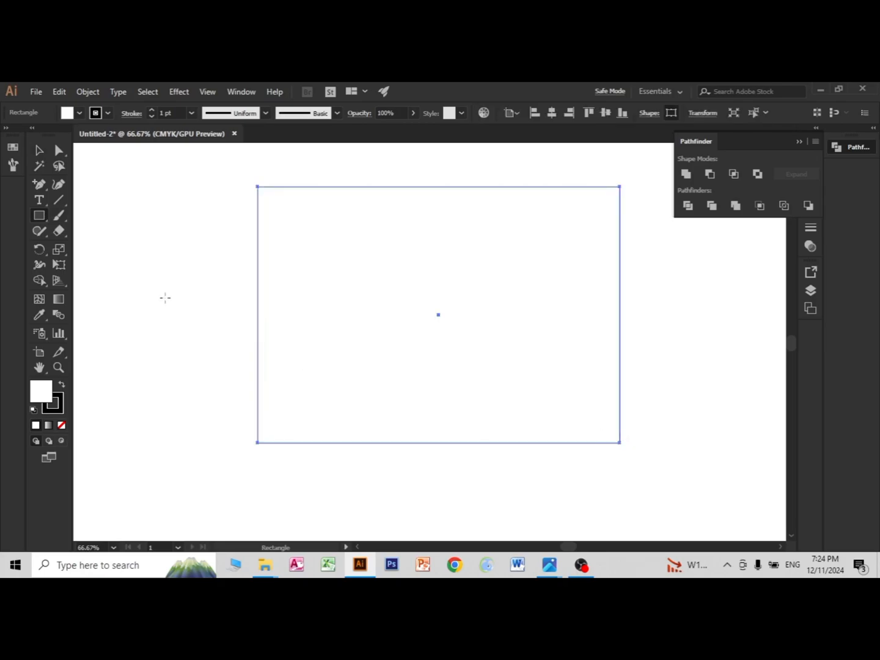
Step: Offset the rectangle's path inward by -13 pt with miter joins and a miter limit of 4
left_click(81, 93)
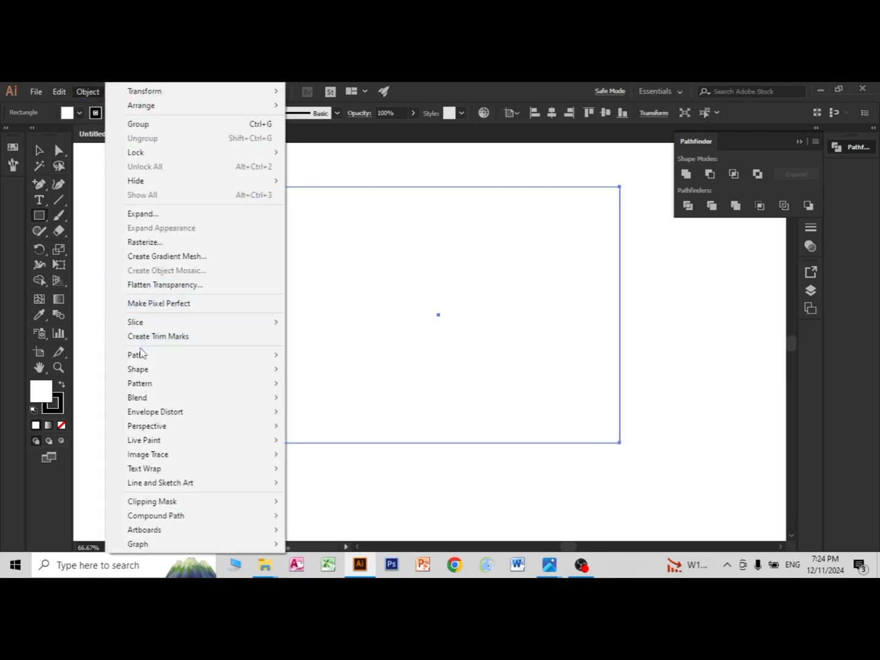
mouse_move(203, 360)
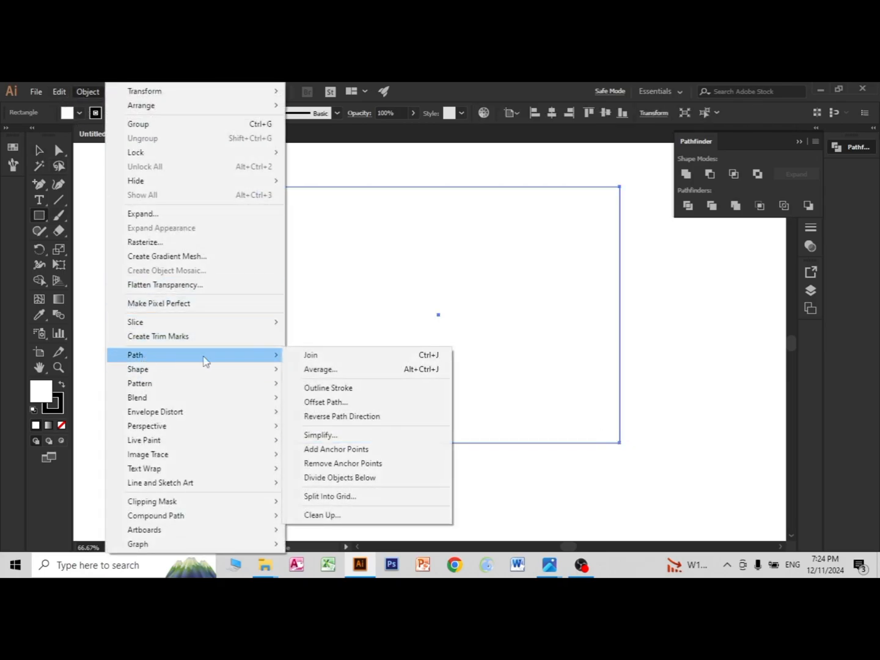
left_click(321, 402)
left_click(560, 378)
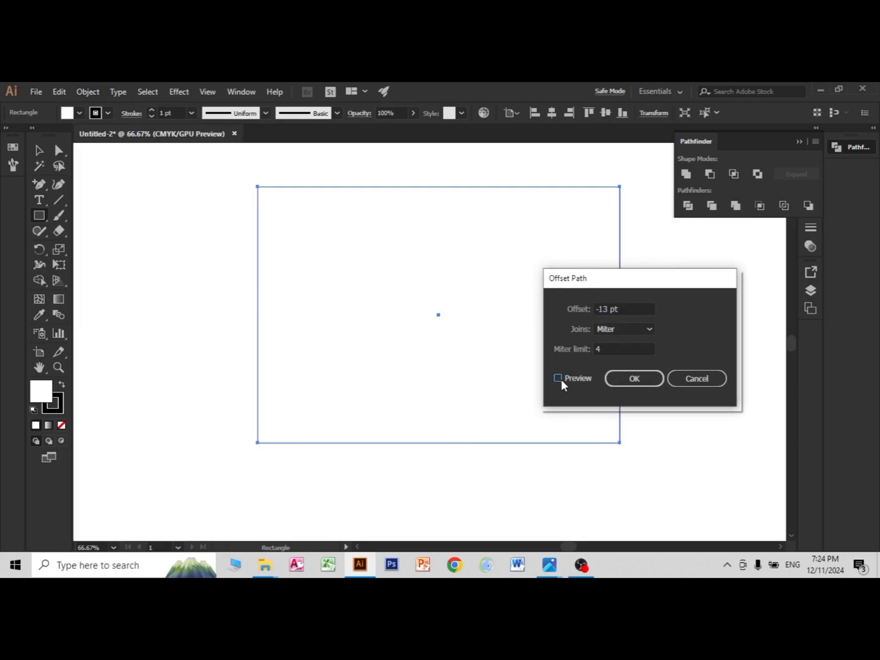
left_click(620, 311)
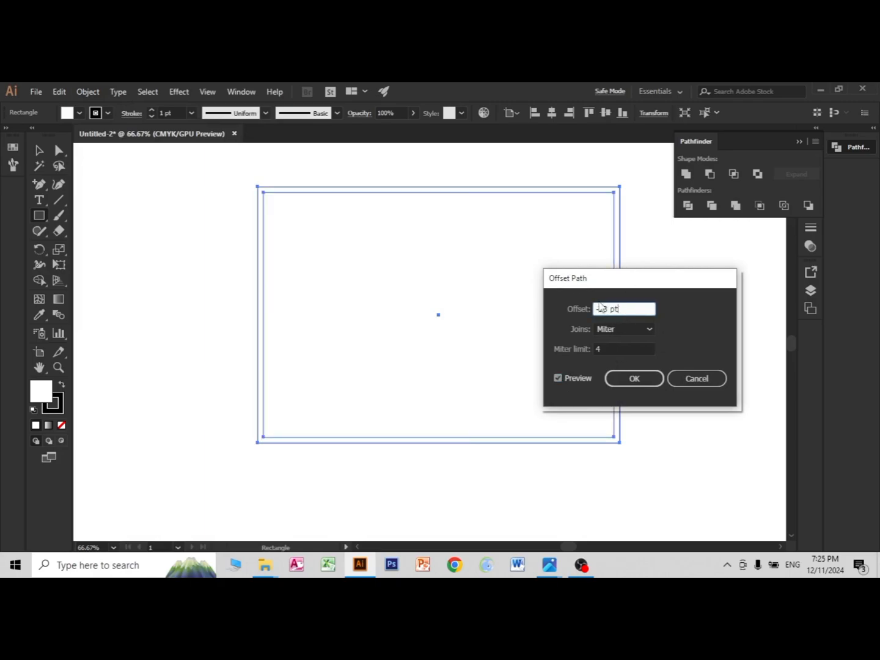
left_click(620, 379)
Step: Convert the inset rectangle into margin guides and leave everything deselected
right_click(427, 270)
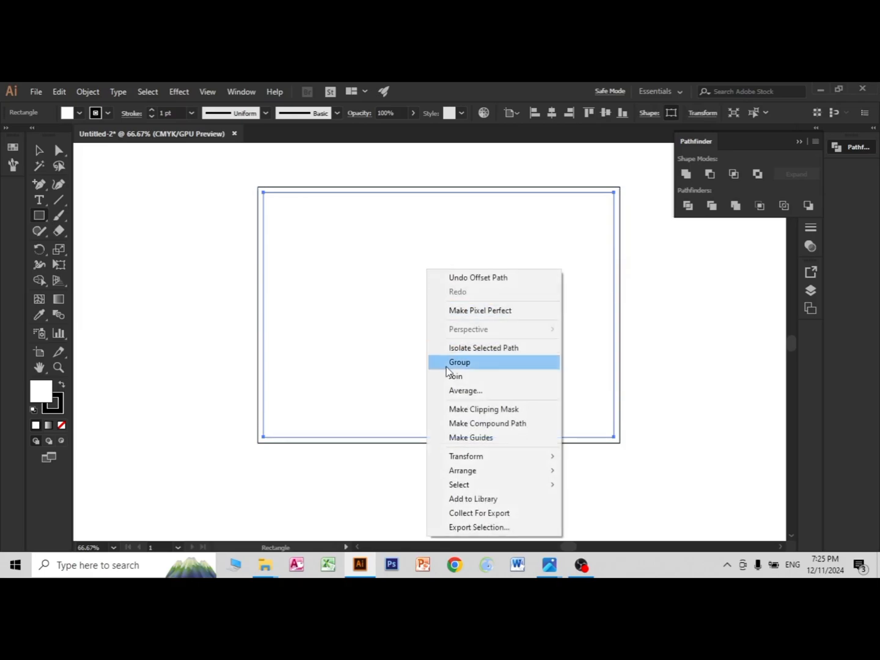
left_click(468, 437)
left_click(40, 151)
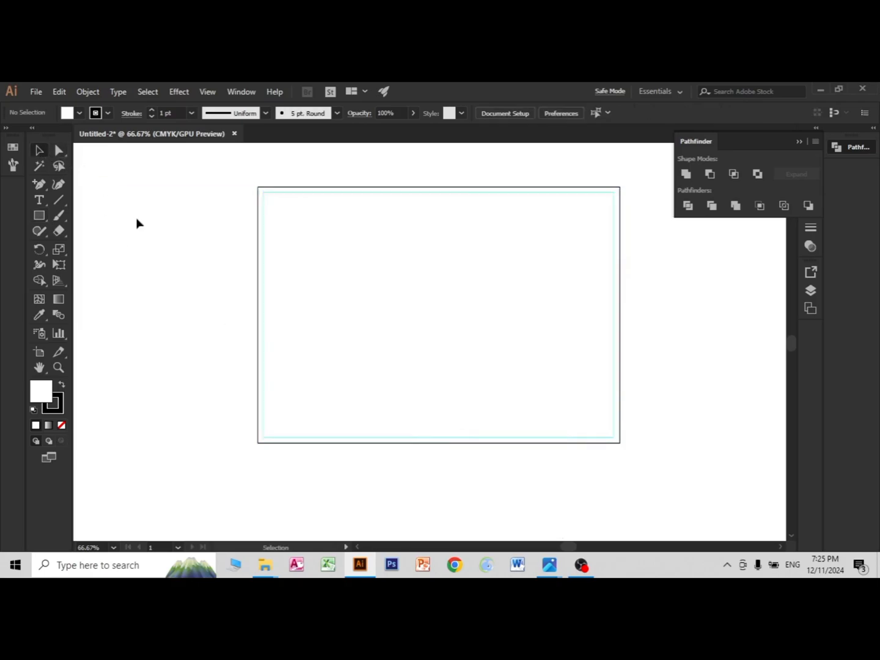
left_click_drag(187, 202, 623, 497)
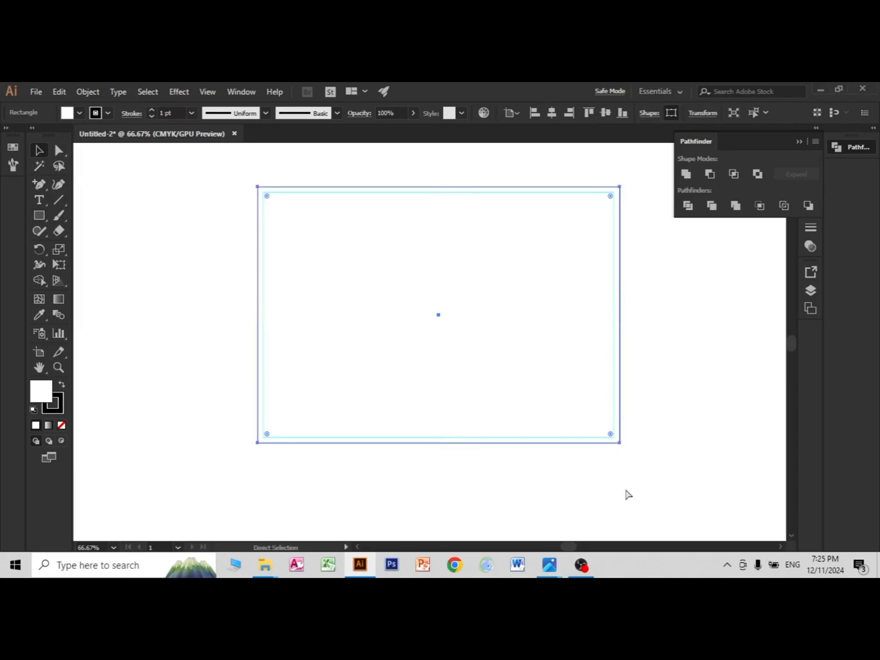
left_click(629, 494)
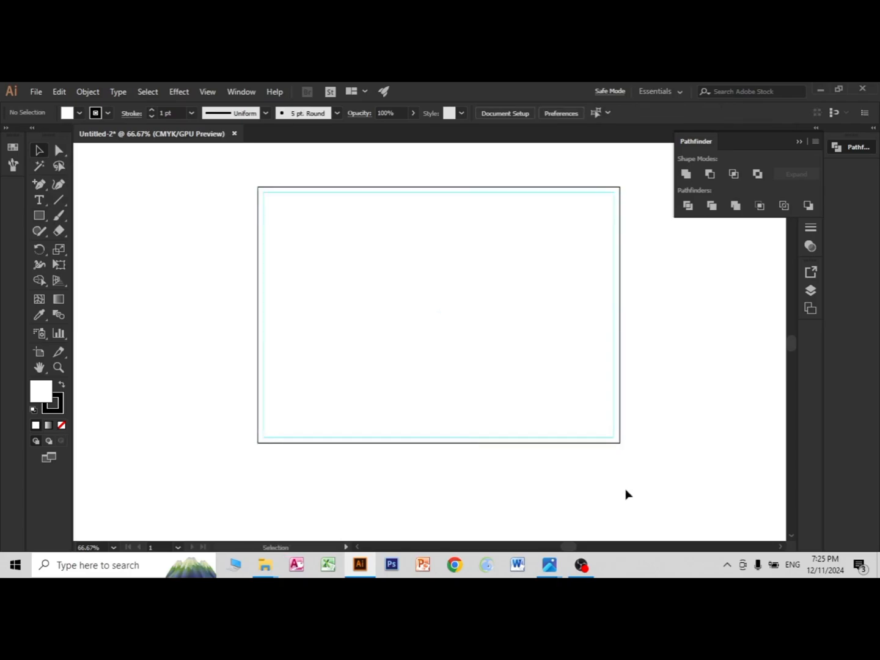
Step: Draw a full-height rectangle over roughly the right third of the artboard and remove its stroke
left_click_drag(574, 450, 483, 420)
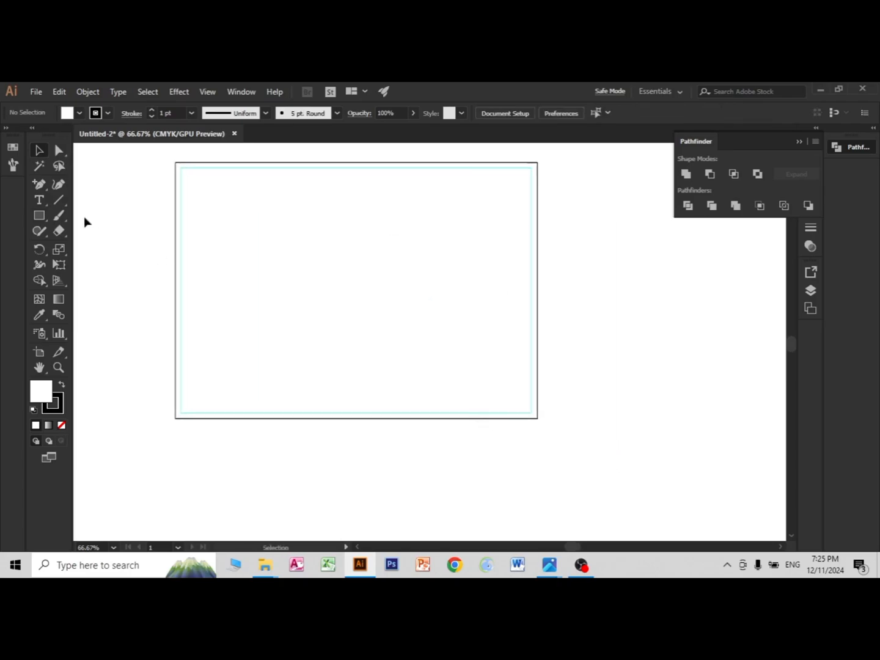
key("m")
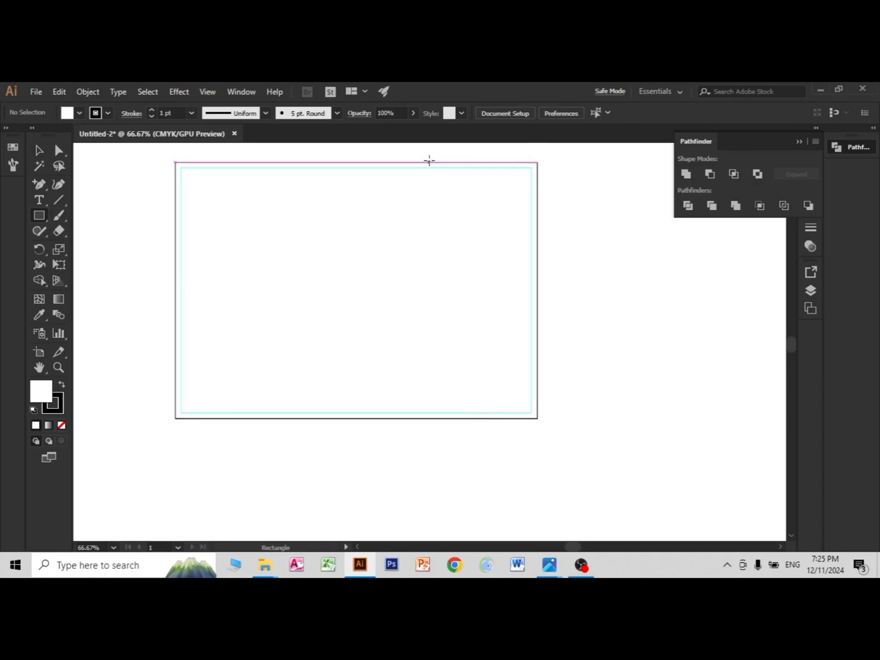
mouse_move(429, 161)
left_mouse_down()
mouse_move(556, 383)
mouse_move(537, 418)
left_mouse_up()
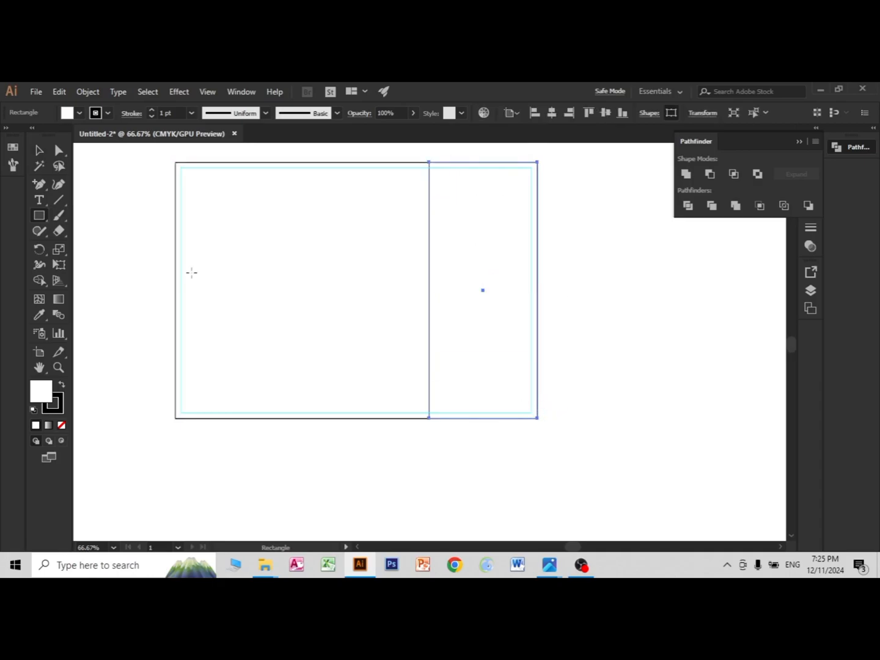
left_click(80, 112)
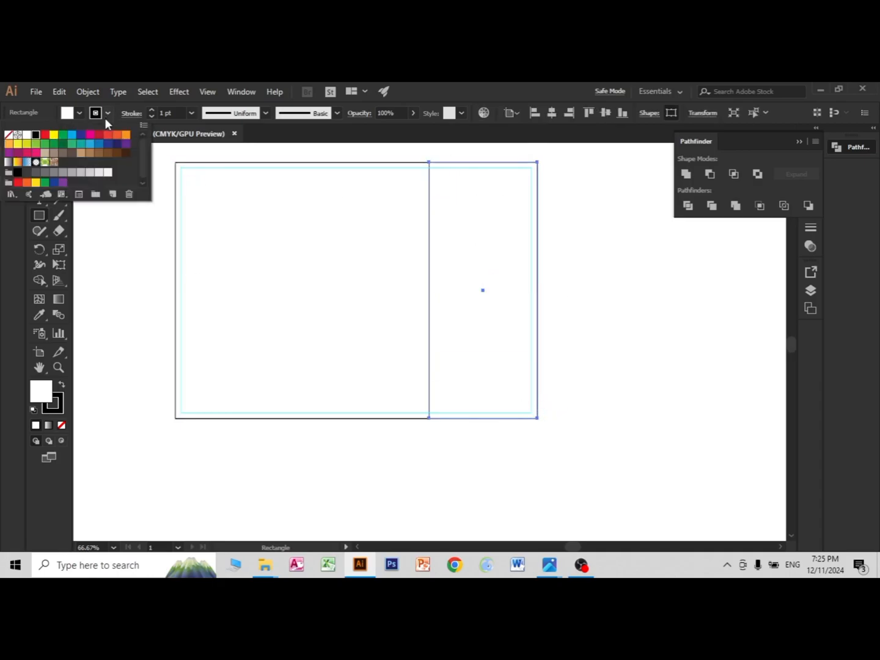
left_click(12, 137)
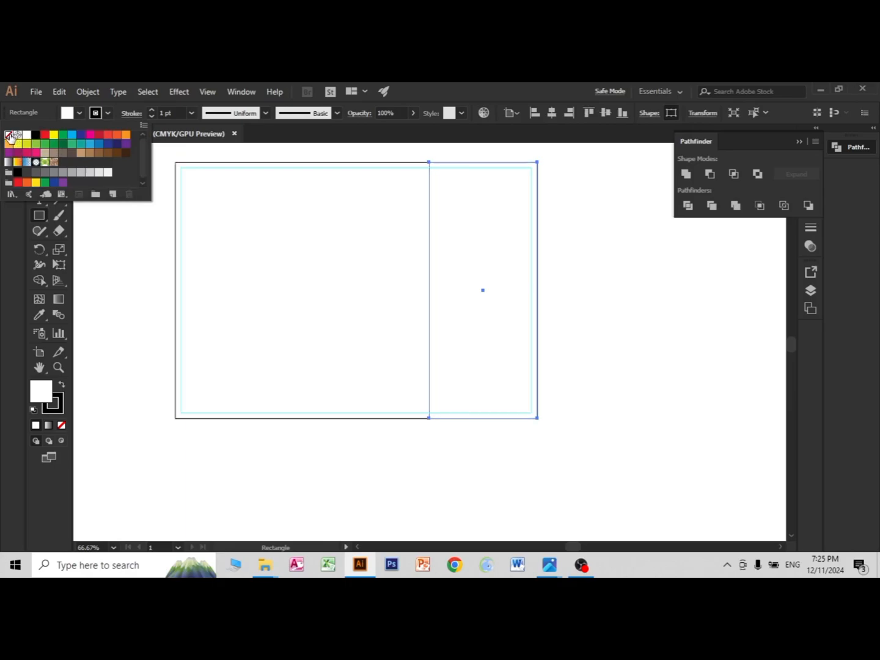
Step: Fill the full-height rectangle with black and lighten that fill to a dark grey in the Color Picker
left_click(79, 113)
left_click(36, 135)
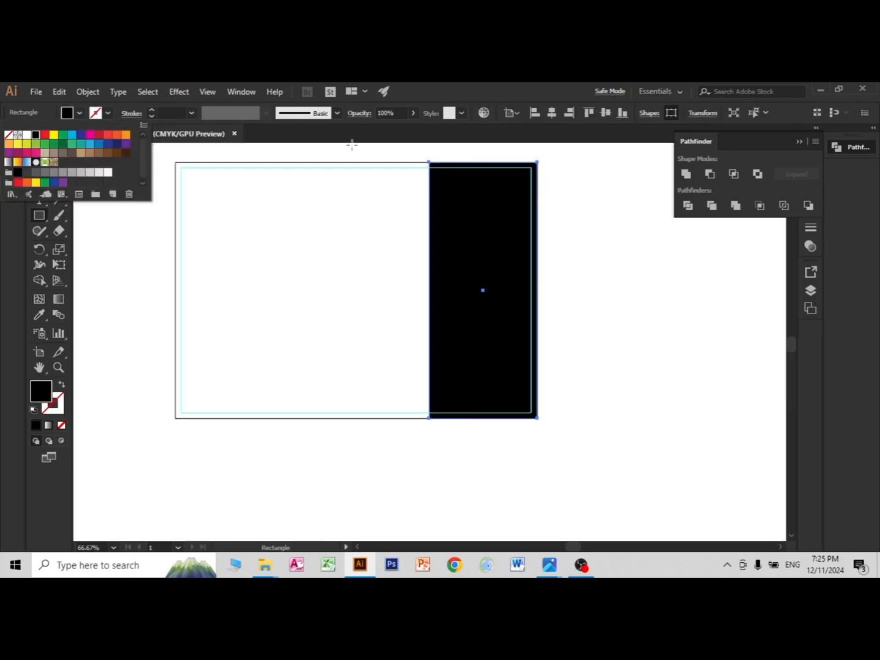
left_click(511, 89)
double_click(44, 387)
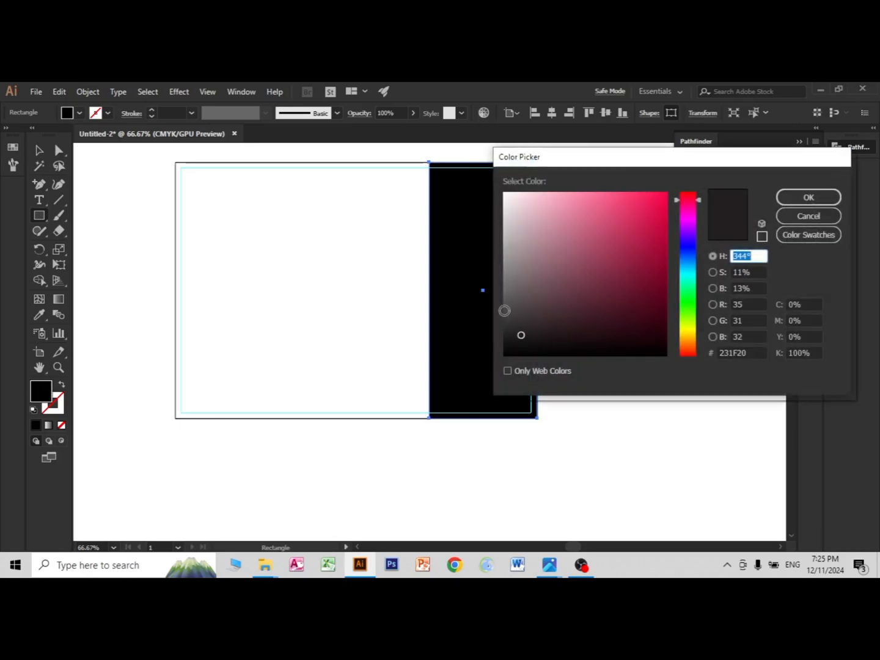
mouse_move(513, 330)
left_mouse_down()
mouse_move(512, 312)
mouse_move(510, 320)
left_mouse_up()
key("Return")
left_click(38, 150)
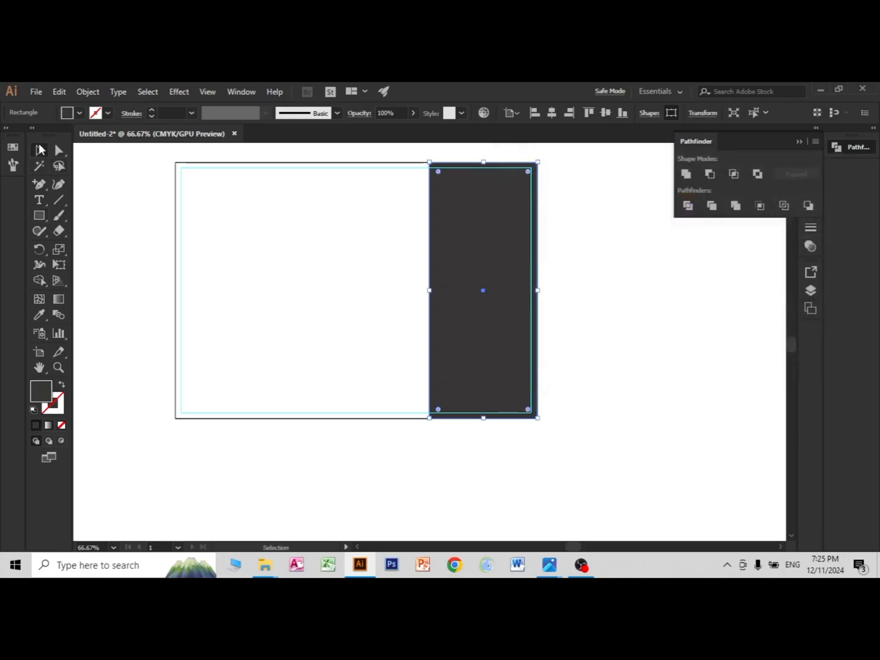
left_click(369, 367)
left_click(532, 391)
key("a")
left_click(647, 475)
key("v")
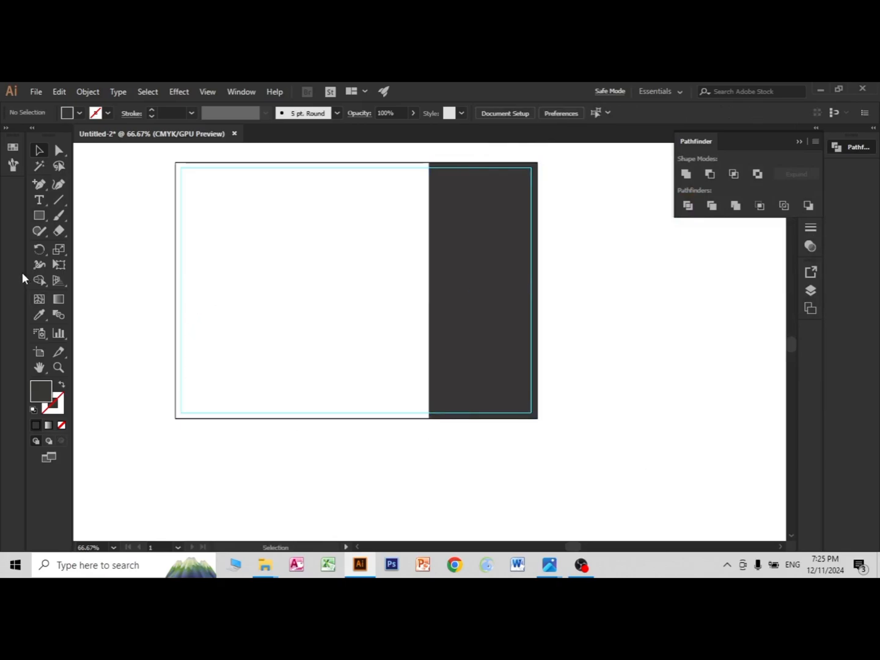
Step: Draw a wide rectangle over the artboard's lower-right corner, overlapping the grey strip, and fill it with red
left_click(36, 217)
mouse_move(337, 319)
left_mouse_down()
mouse_move(365, 362)
mouse_move(538, 420)
left_mouse_up()
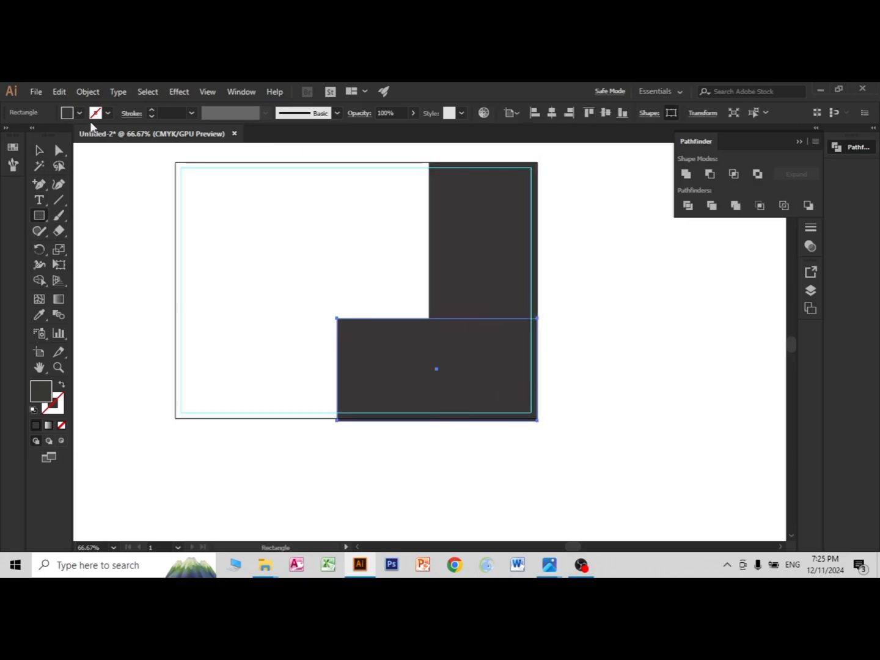
left_click(79, 112)
left_click(44, 136)
left_click(453, 87)
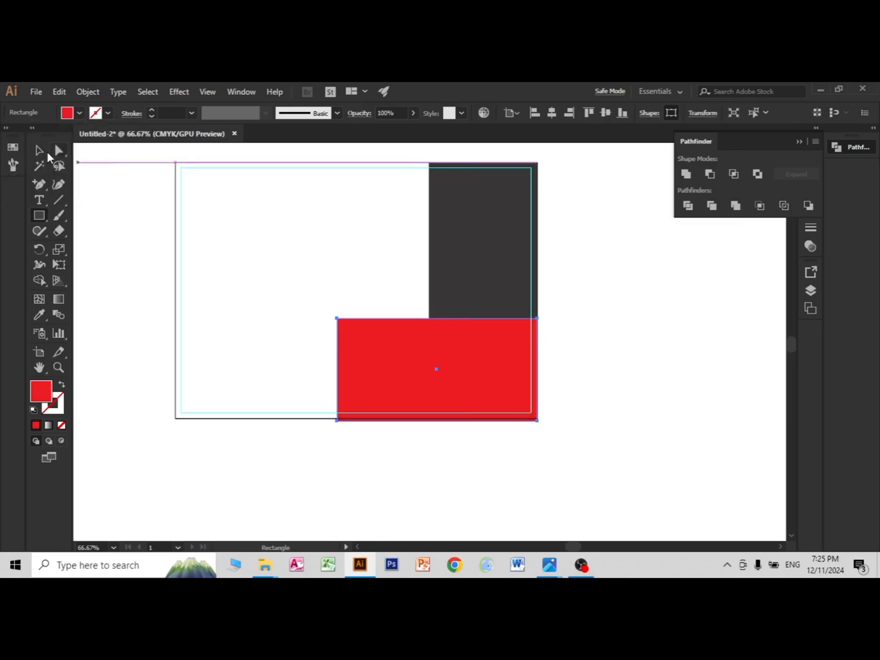
Step: Extend the red rectangle slightly to the left and lower its top edge a little
left_click(40, 151)
left_click_drag(336, 371, 330, 370)
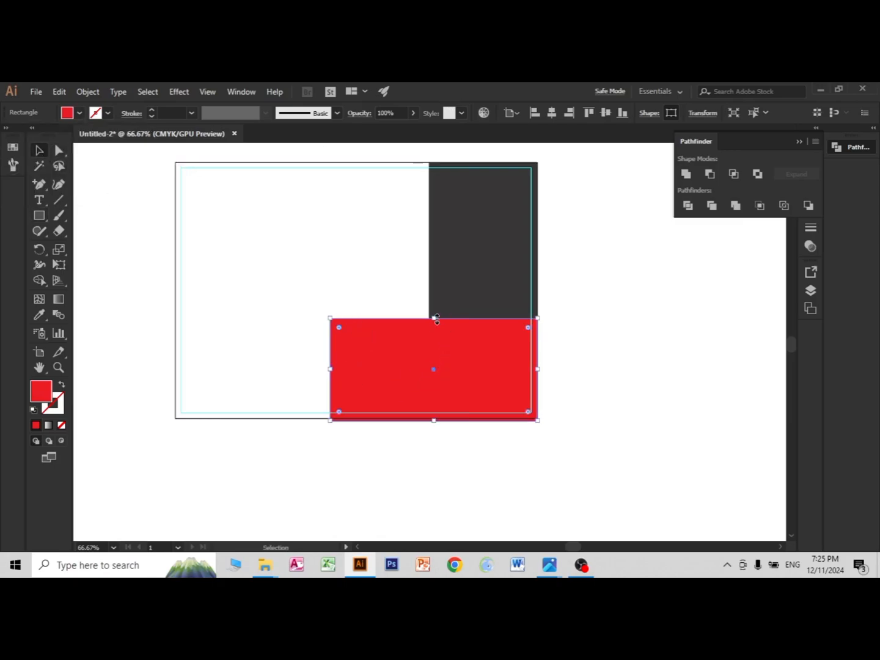
left_click_drag(434, 318, 434, 320)
left_click(566, 379)
left_click(466, 401)
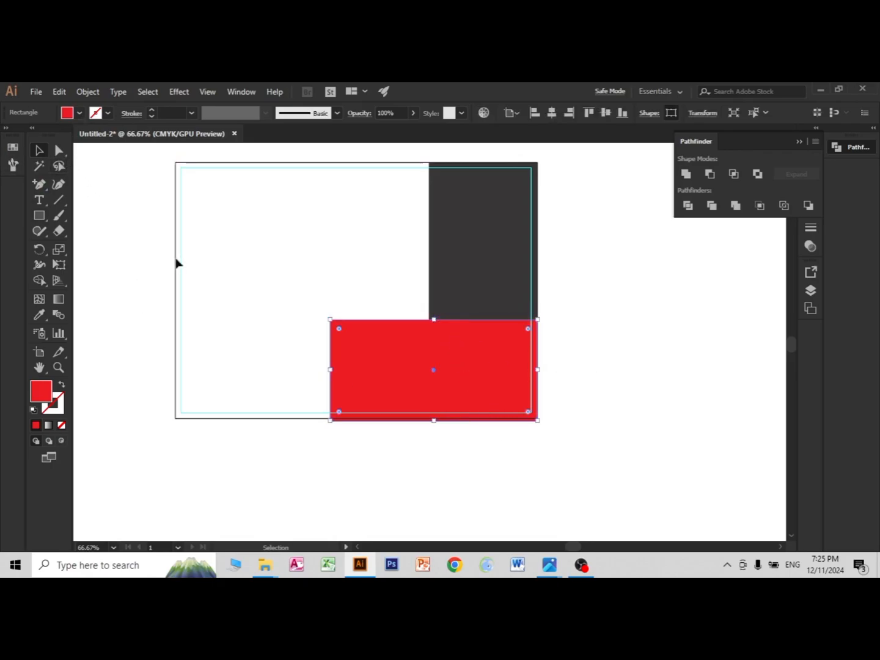
left_click(297, 352)
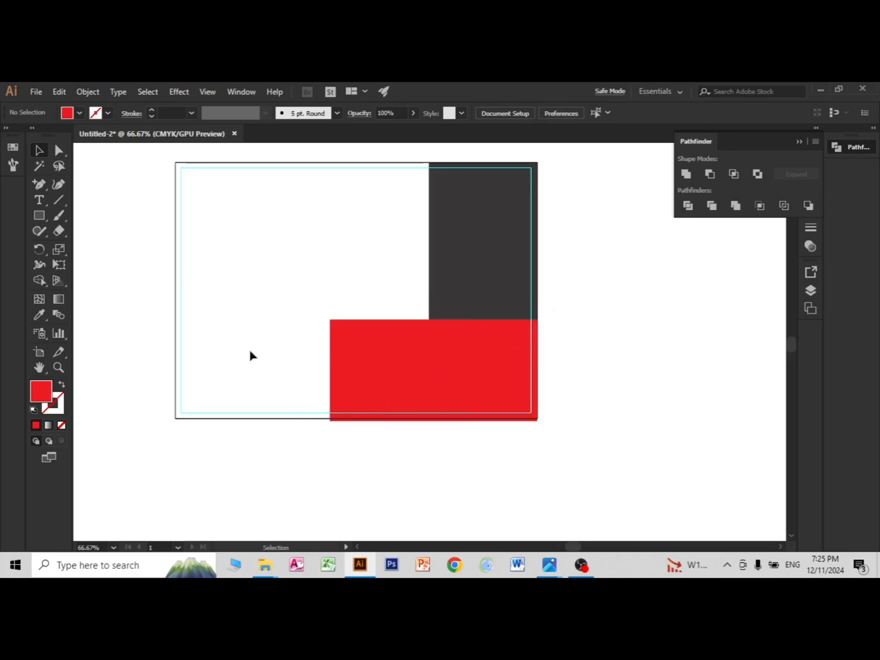
Step: Delete the red rectangle's upper-left anchor point to form a triangle and stretch the triangle slightly upward
left_click(60, 153)
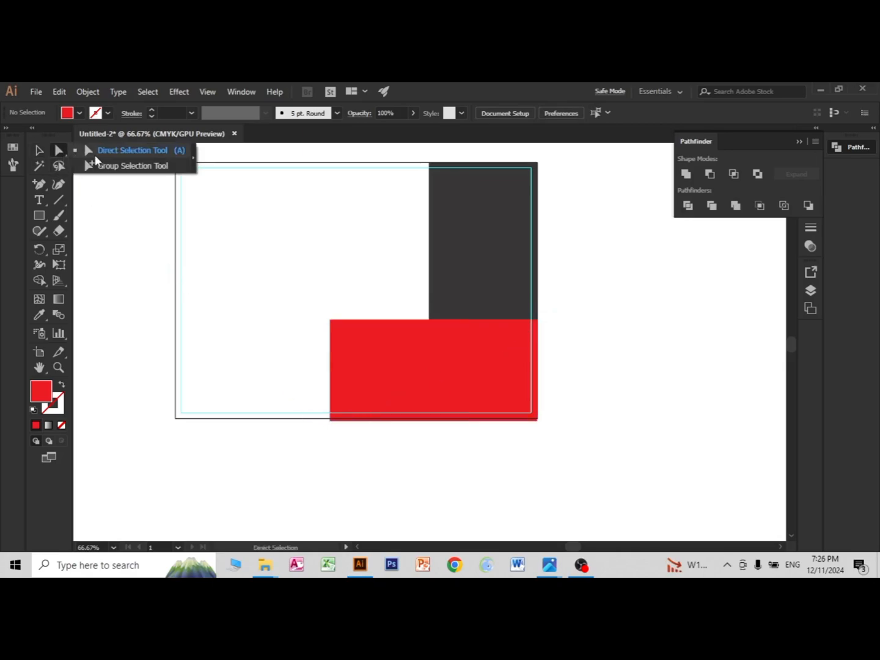
left_click(330, 319)
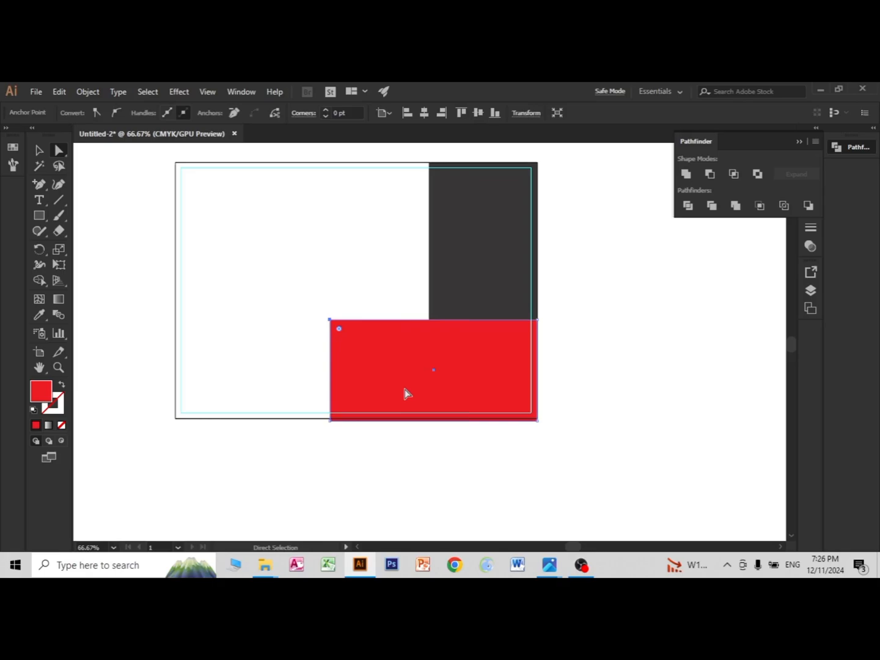
key("Delete")
left_click(40, 150)
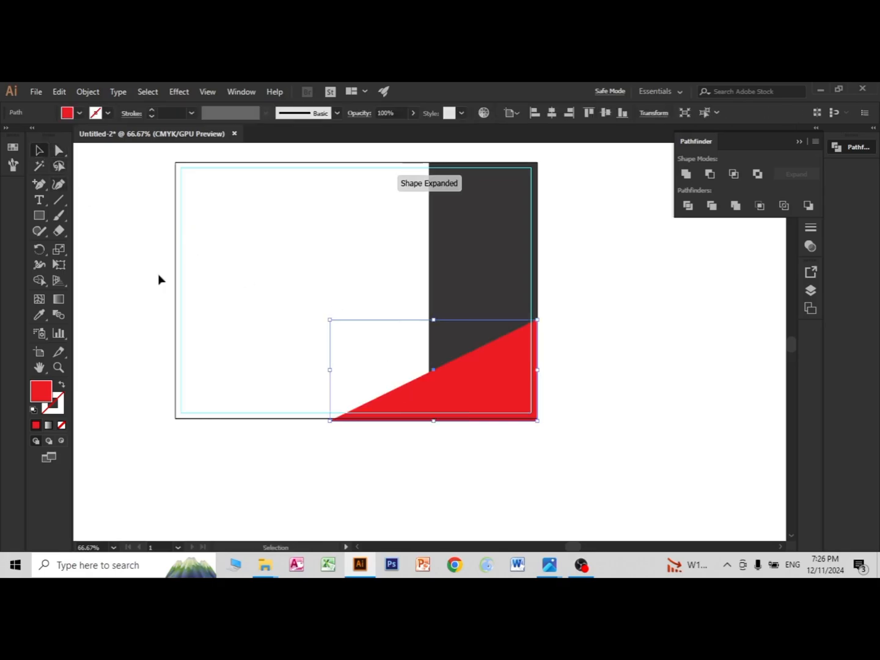
left_click_drag(438, 321, 438, 316)
left_click(580, 432)
left_click(521, 403)
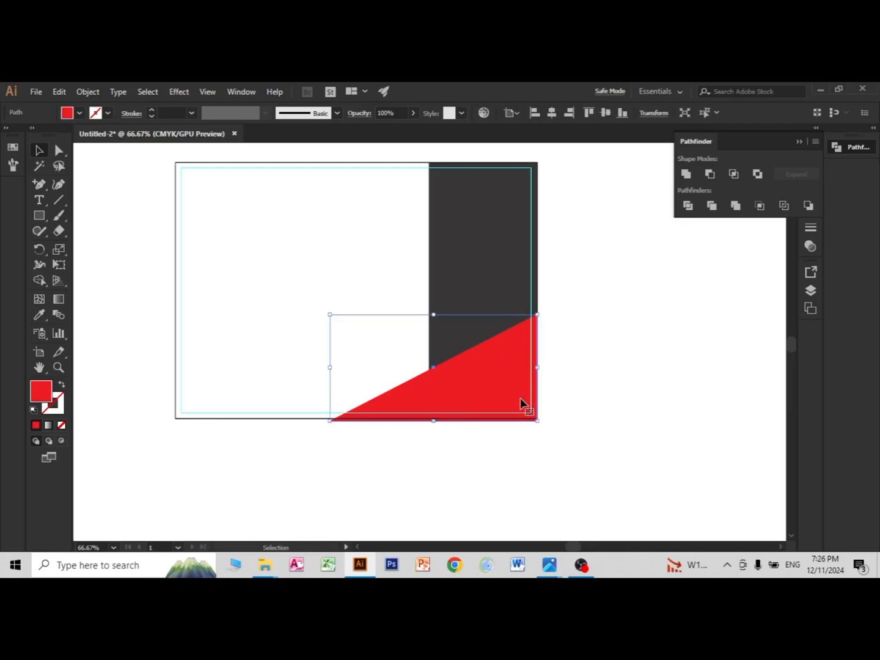
Step: Place a copy of the red triangle to its left along the artboard's lower edge, overlapping the original
left_click_drag(497, 393, 435, 393)
left_click(539, 462)
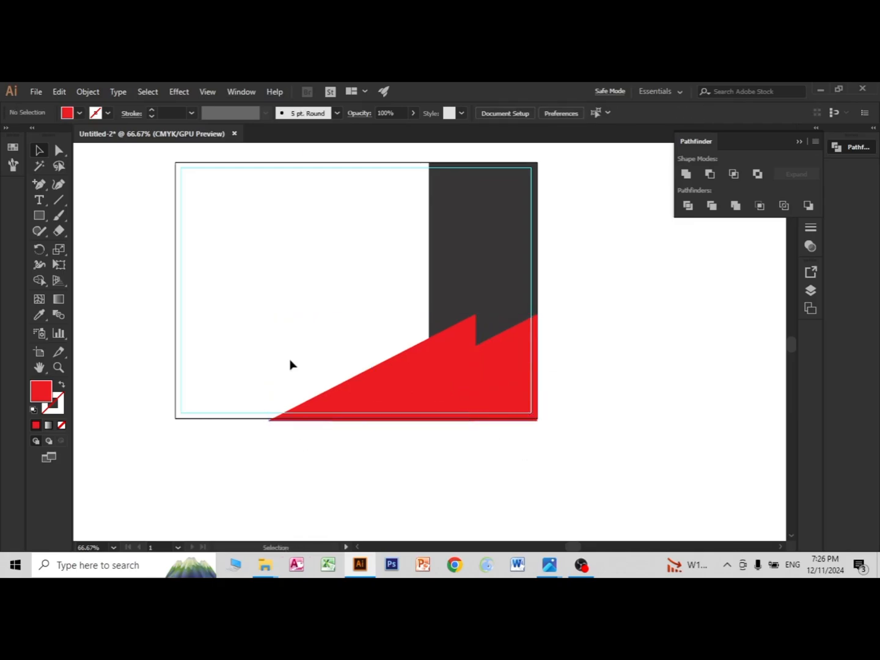
left_click_drag(459, 190, 419, 224)
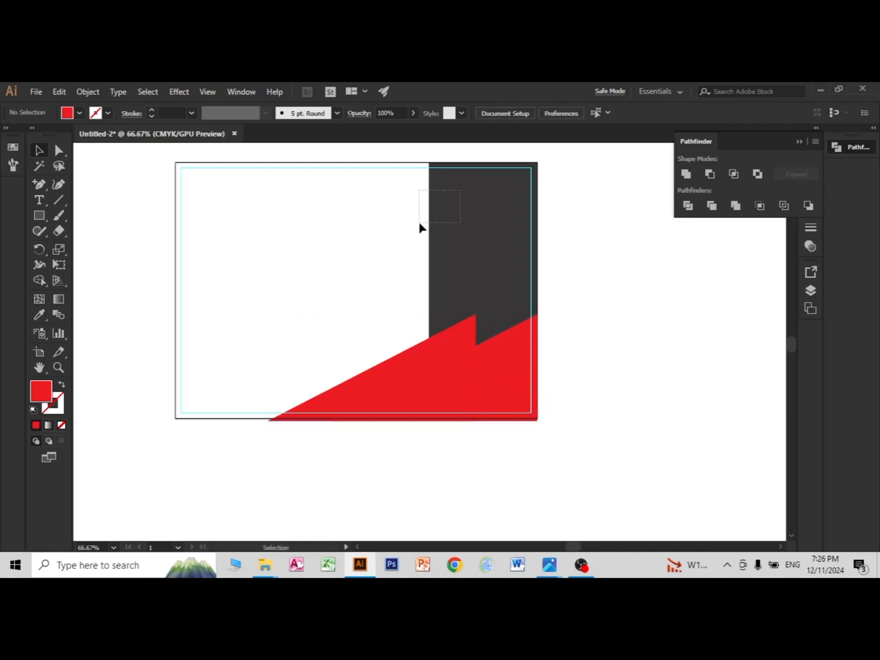
Step: Draw four straight lines across the two red triangles: two descending diagonals, one vertical near the left end and one rising diagonal
left_click(59, 200)
left_click_drag(409, 331, 574, 393)
left_click_drag(347, 353, 567, 421)
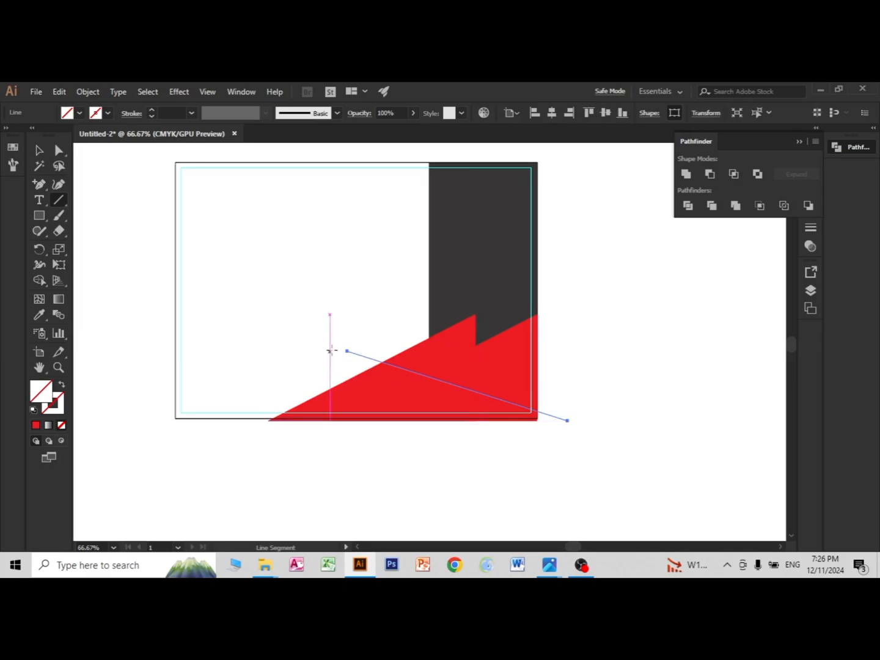
left_click_drag(331, 339, 329, 438)
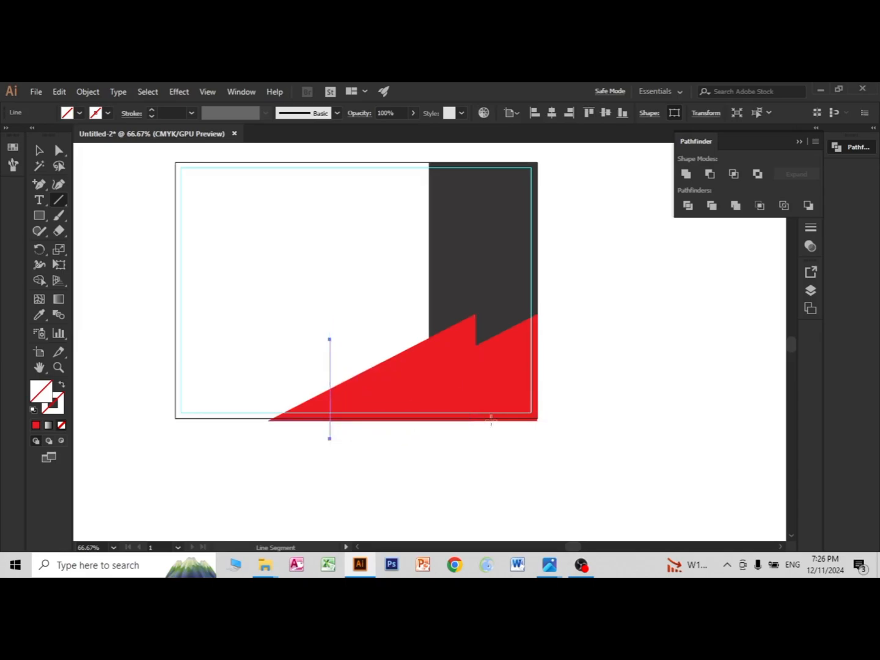
left_click_drag(563, 344, 368, 450)
key("v")
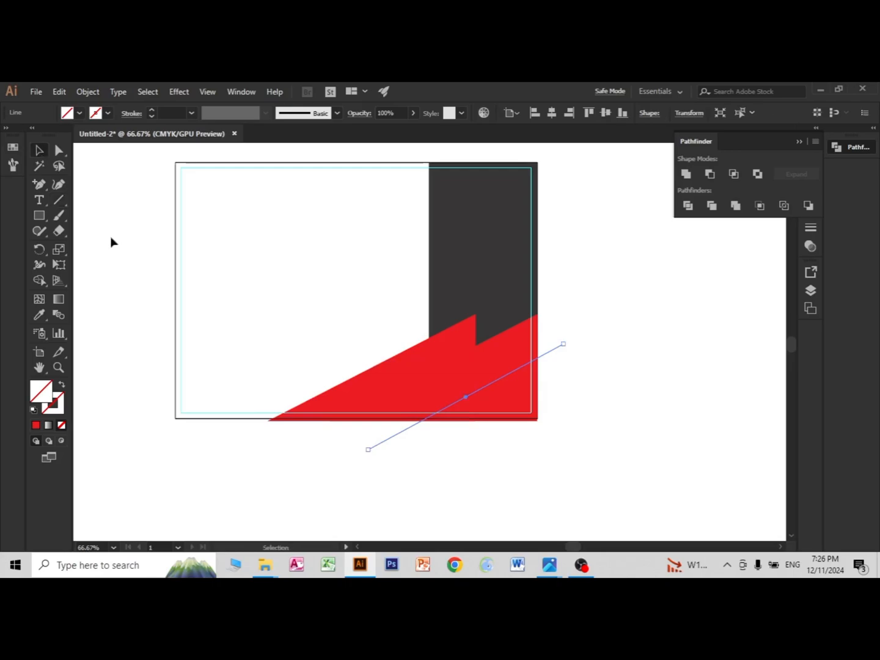
Step: Divide the two red triangles along the drawn lines with Pathfinder and ungroup the resulting pieces
left_click_drag(130, 257, 551, 428)
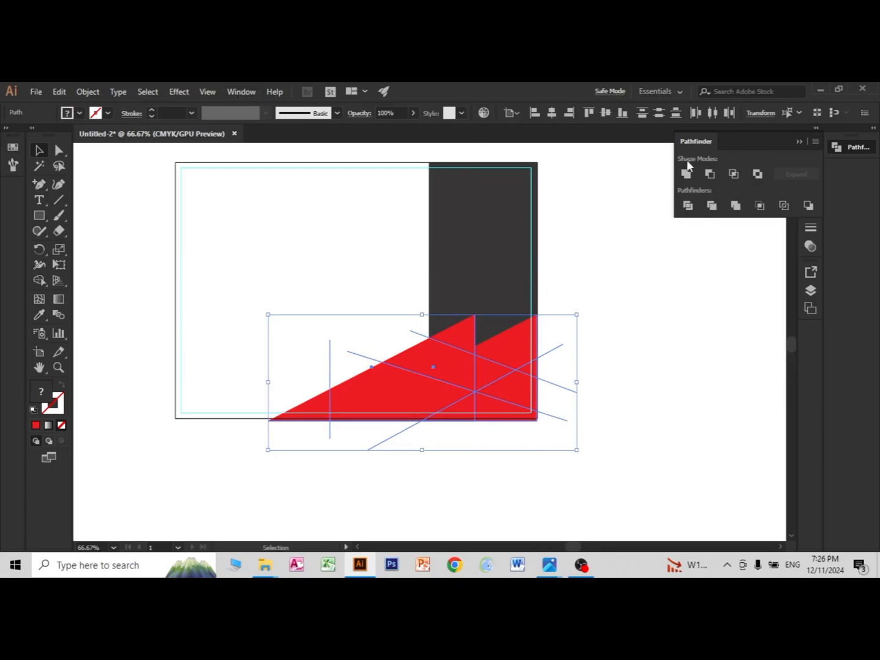
left_click(689, 210)
right_click(470, 358)
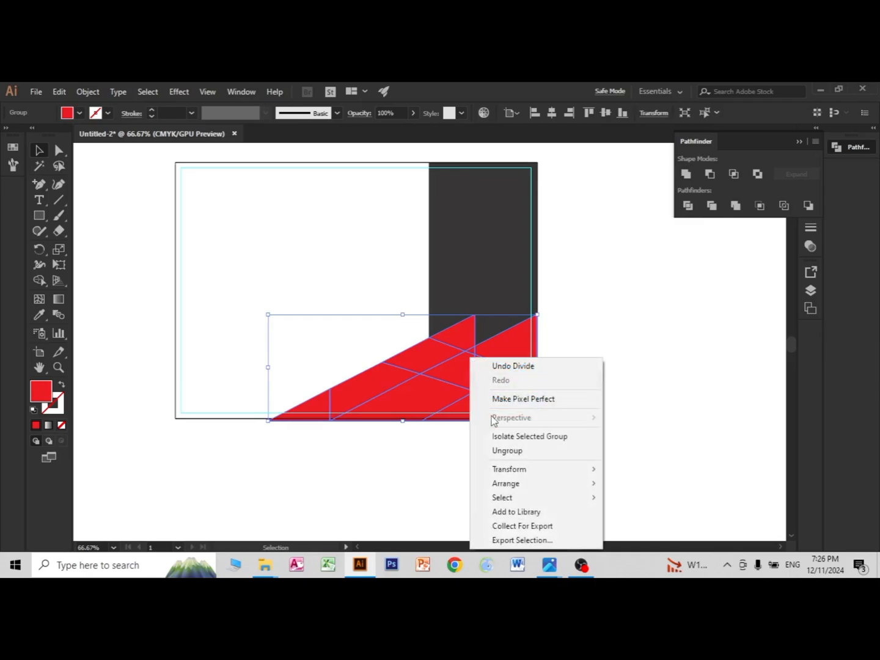
left_click(508, 451)
left_click(307, 444)
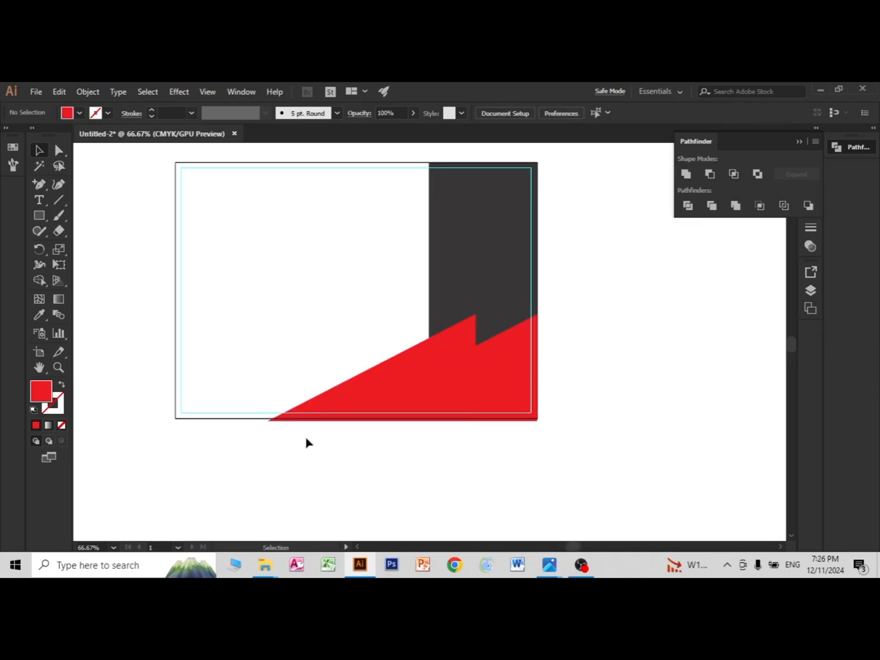
Step: Fill the leftmost triangular tip of the divided shape with a medium-light grey swatch
left_click(326, 410)
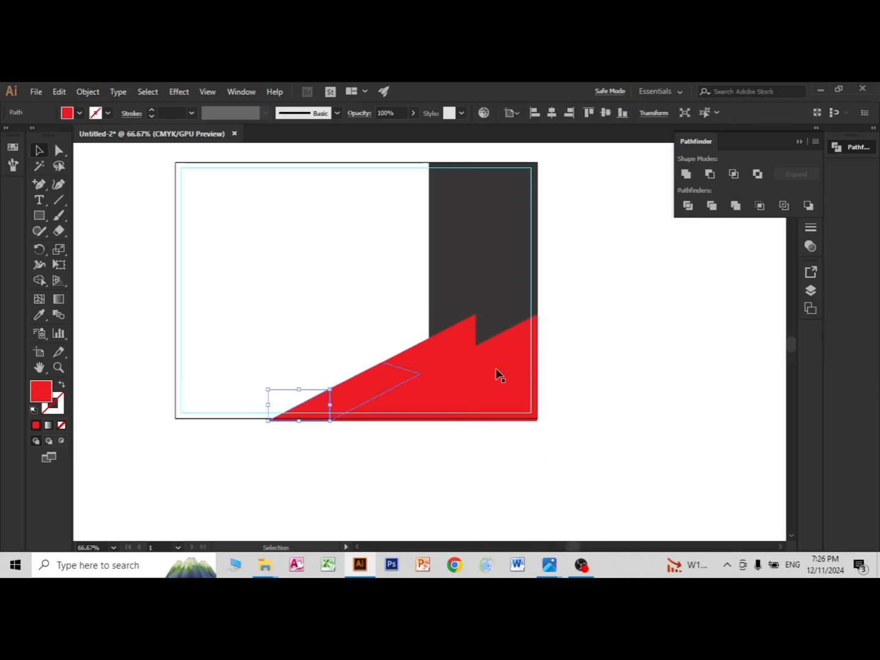
left_click(64, 113)
left_click(80, 174)
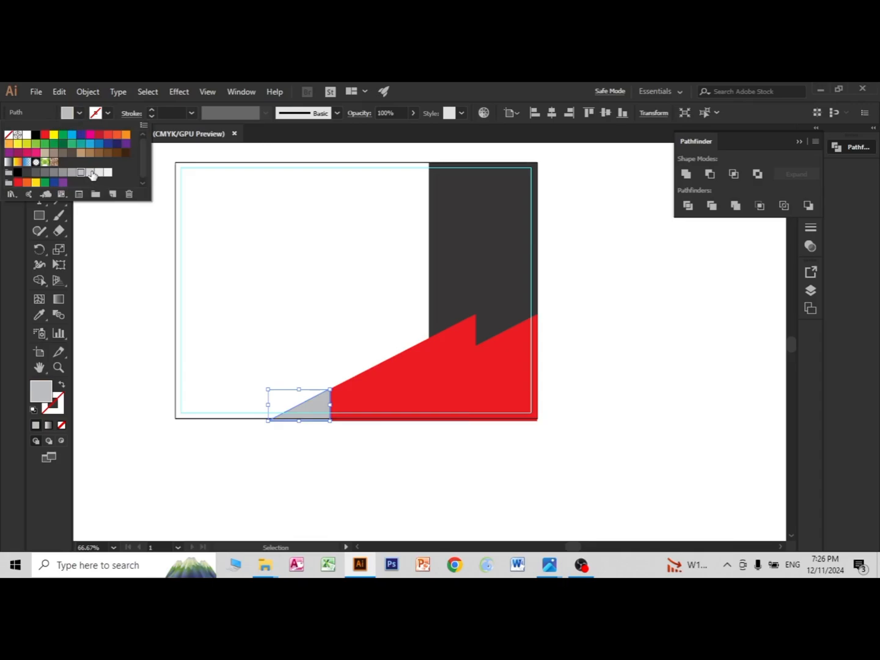
left_click(318, 473)
Step: Fill the slanted piece directly right of the grey tip with a lighter grey swatch
left_click(358, 407)
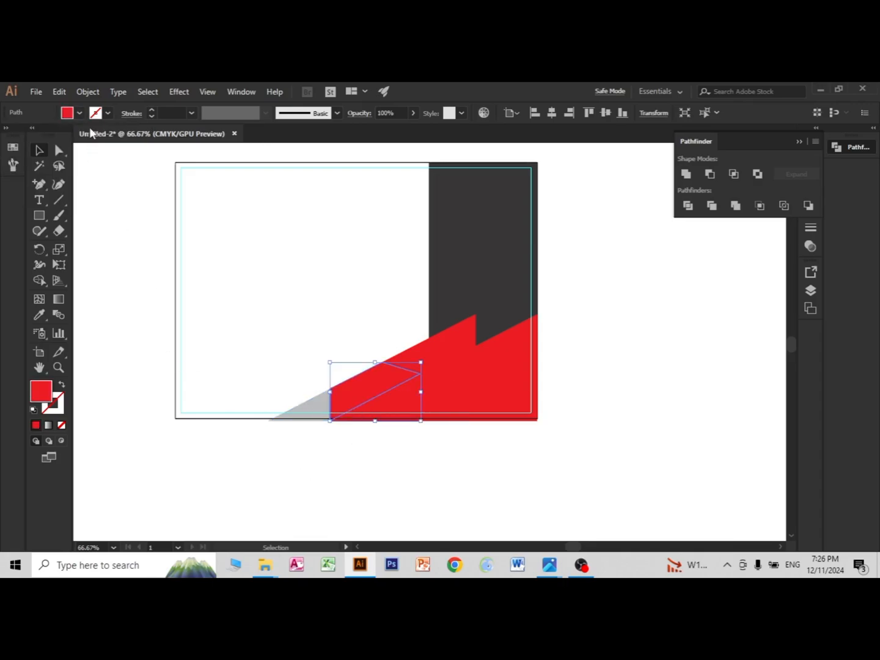
left_click(72, 116)
left_click(87, 175)
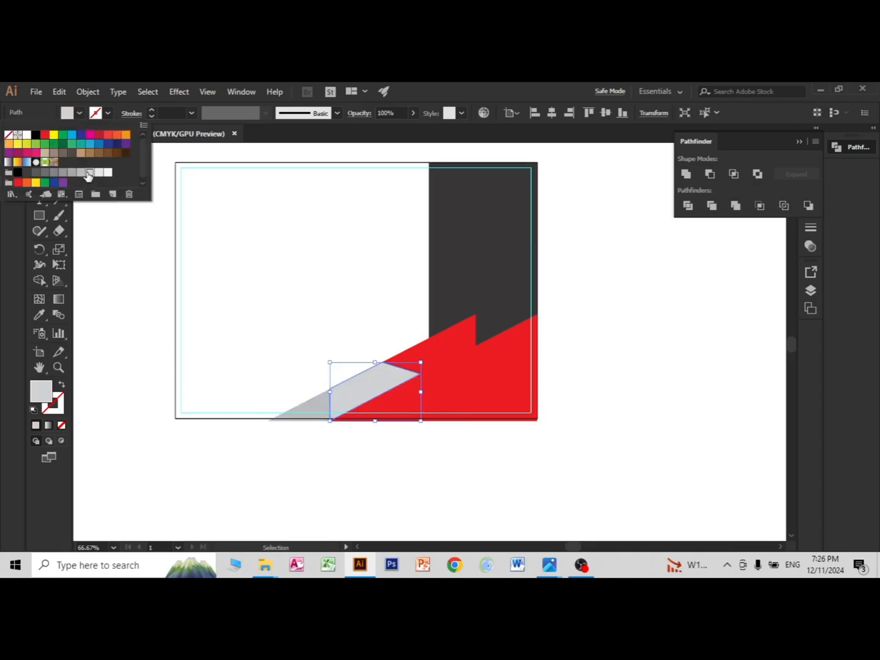
left_click(282, 456)
left_click(351, 487)
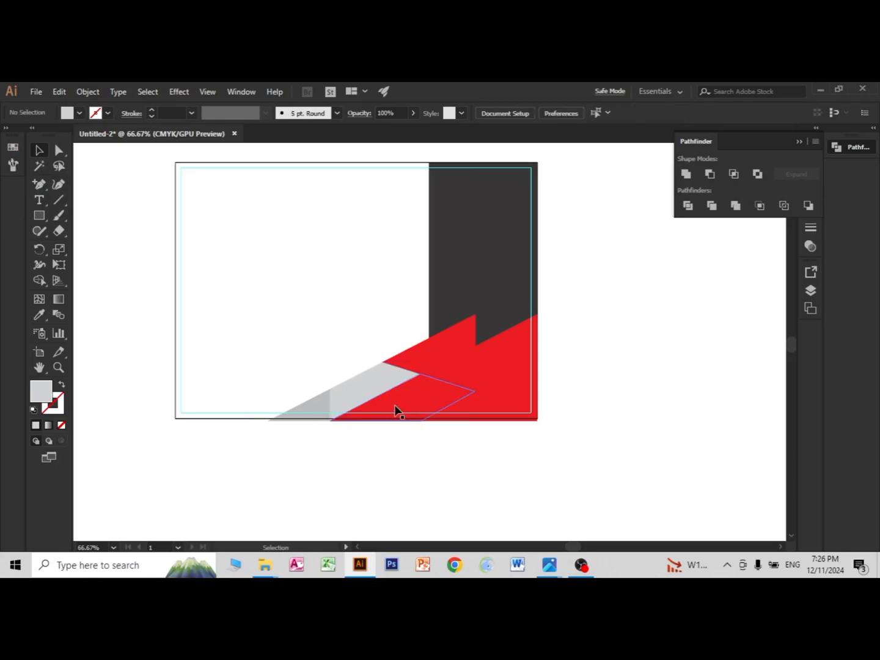
Step: Fill the red piece below the light grey slanted one with a very pale grey swatch
left_click(394, 404)
left_click(71, 114)
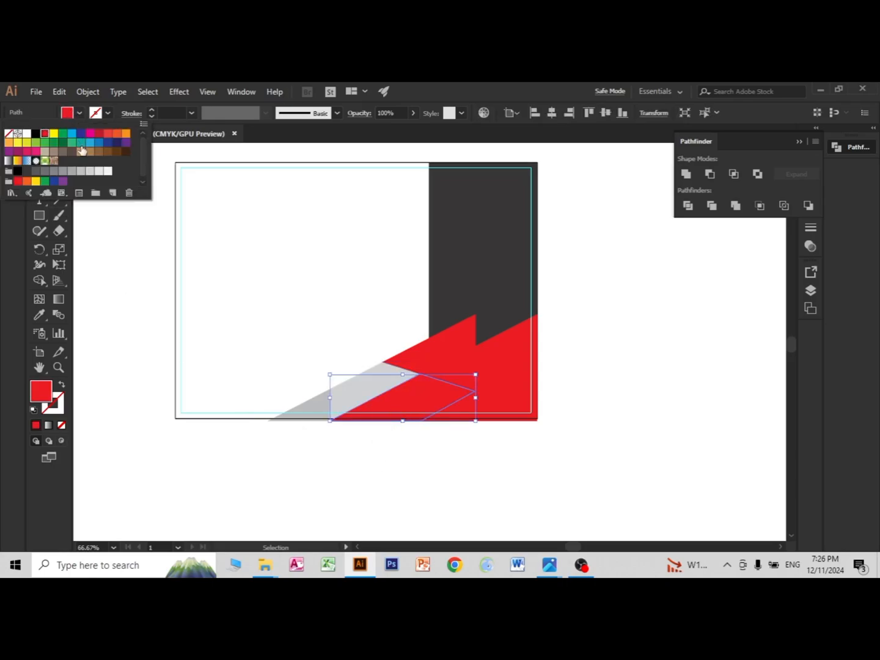
left_click(99, 172)
left_click(475, 516)
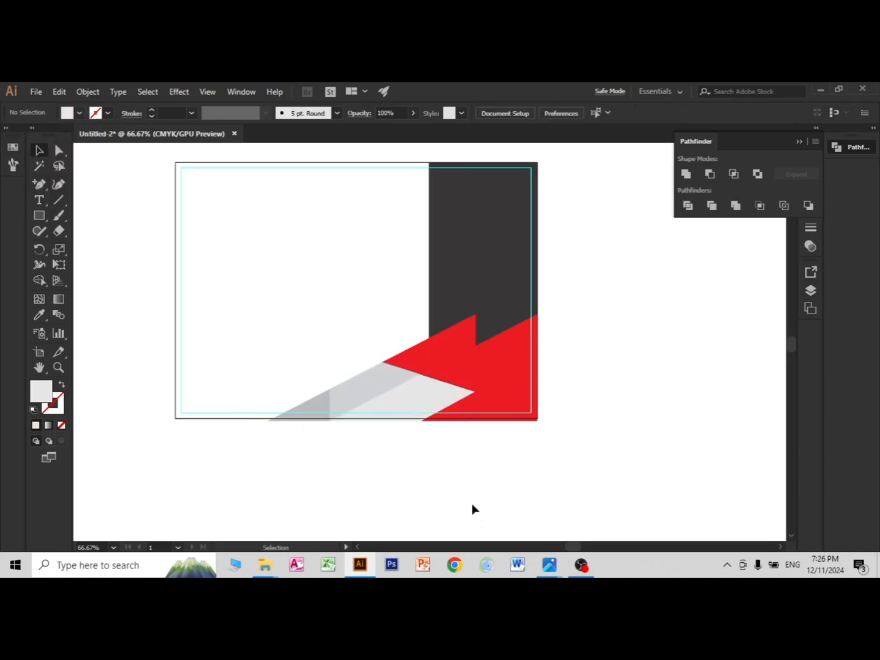
Step: Recolour the red piece above the grey ones, at the strip's lower-left corner, to a lighter red in the Color Picker
left_click(414, 351)
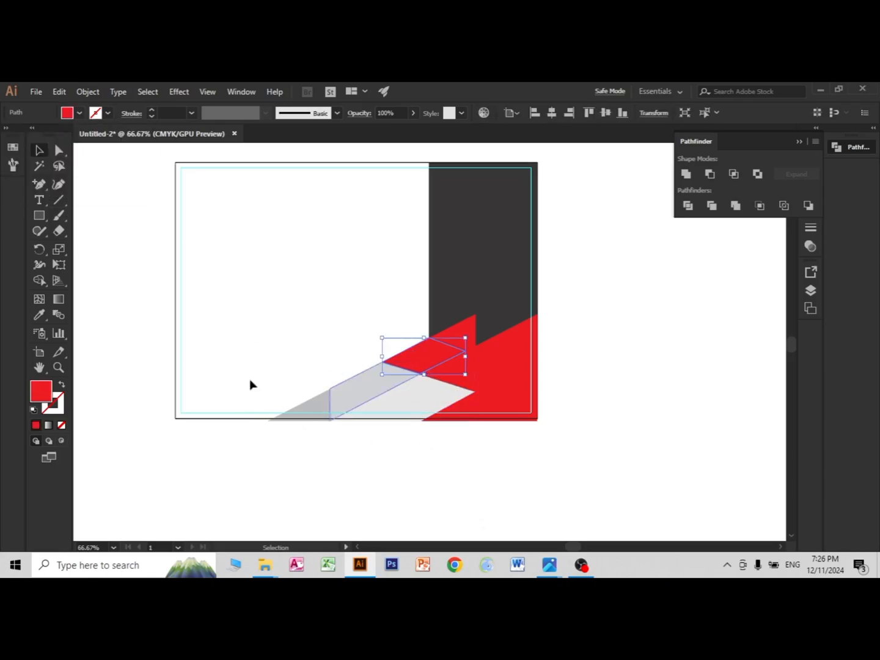
double_click(49, 397)
left_click(595, 218)
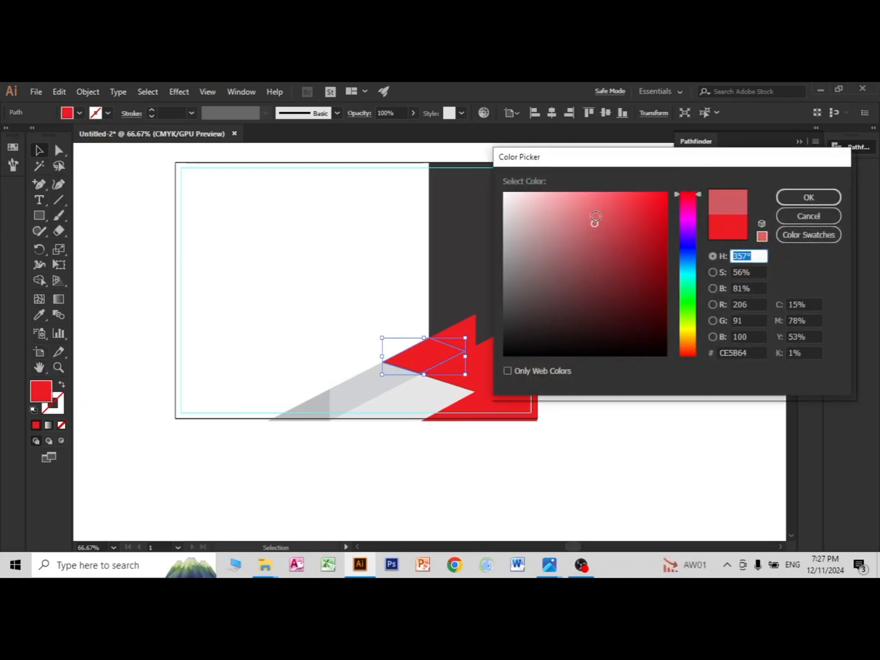
left_click_drag(596, 218, 629, 206)
left_click(808, 197)
left_click(618, 472)
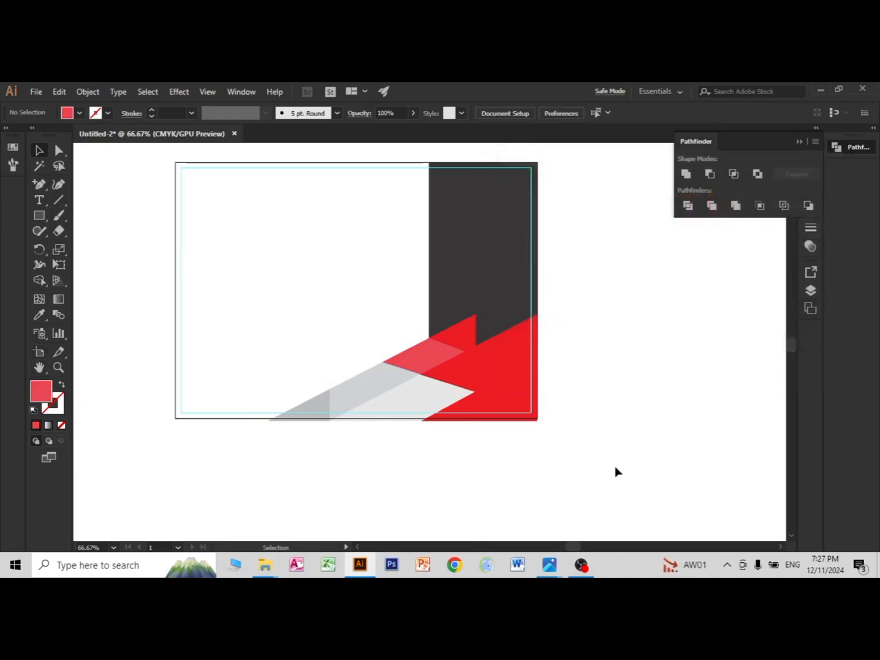
Step: Recolour the uppermost red piece at the artboard's right edge to the pinkish red E25963
left_click(499, 357)
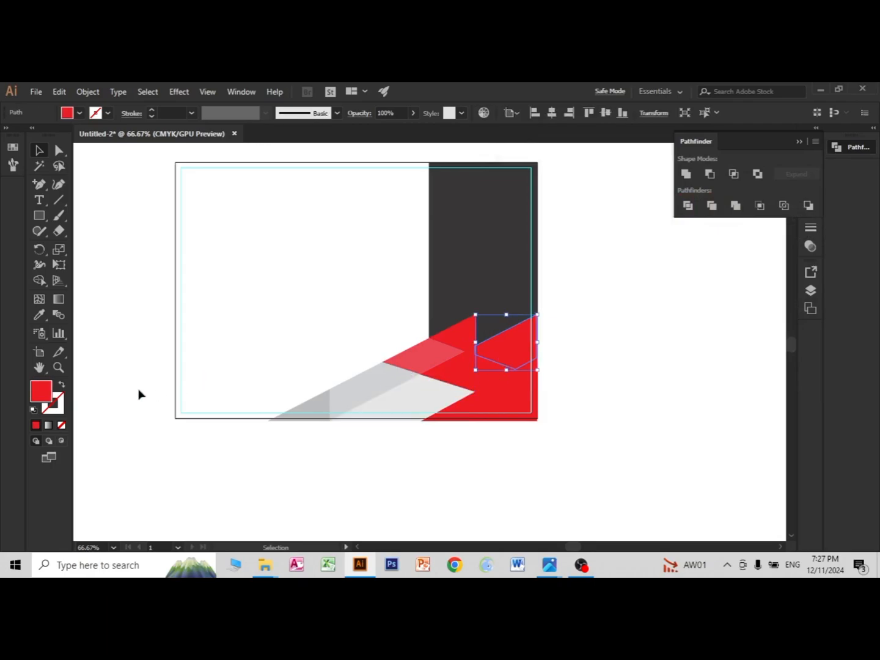
double_click(41, 392)
left_click(604, 209)
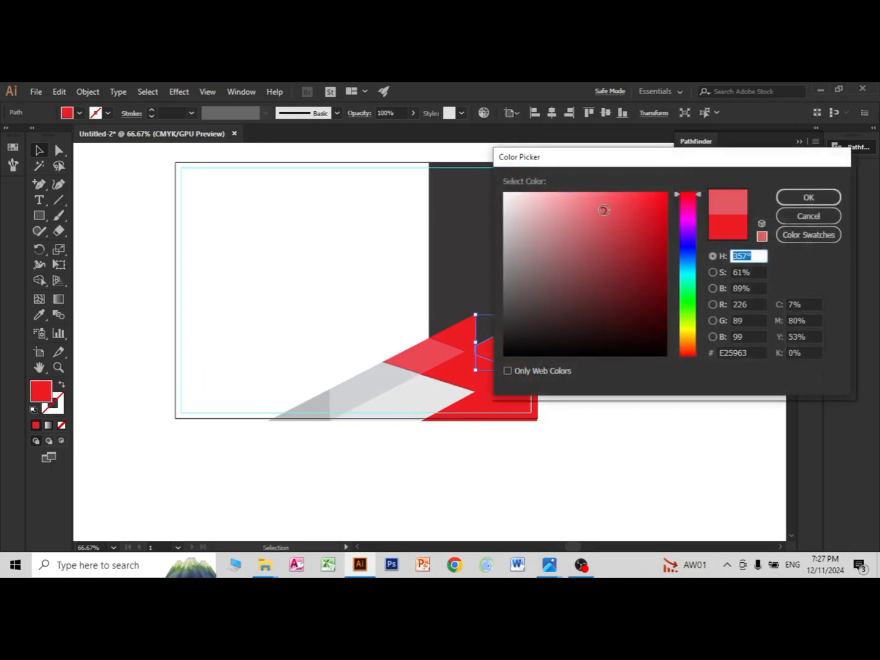
left_click(796, 197)
left_click(684, 432)
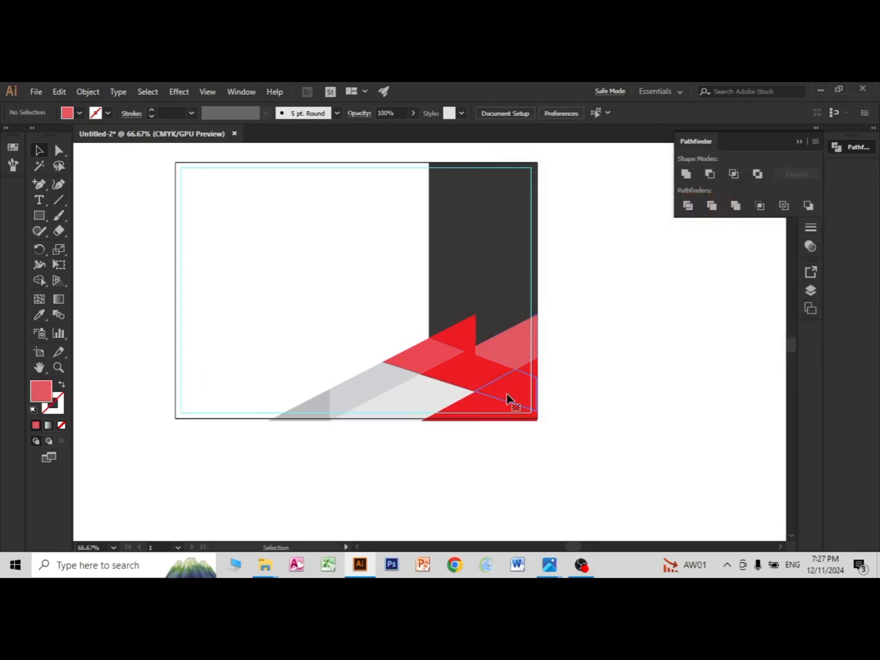
Step: Recolour the lower red piece touching the artboard's right edge, above the corner piece, to a light pinkish red
left_click(507, 399)
double_click(34, 394)
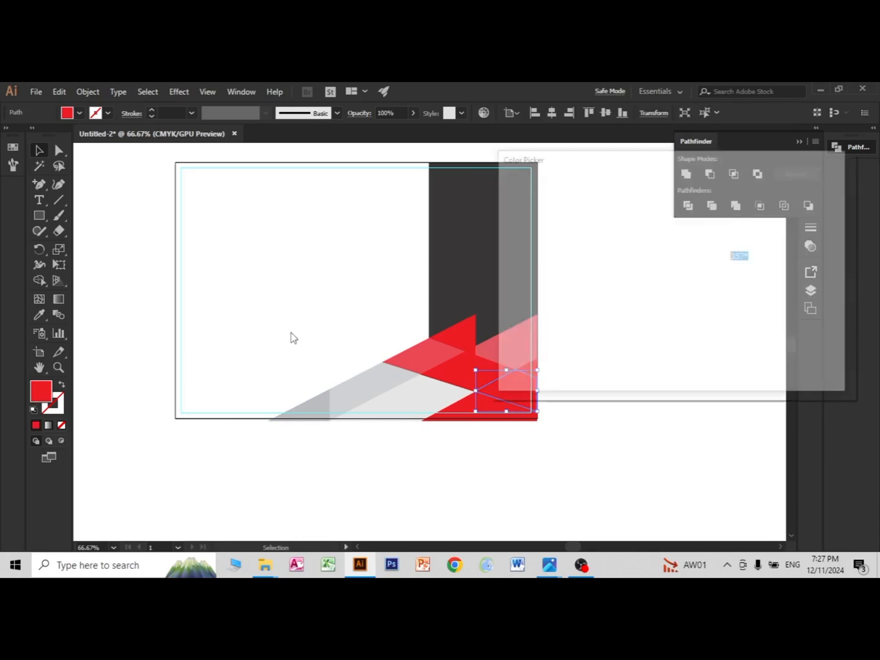
left_click(605, 203)
left_click(787, 200)
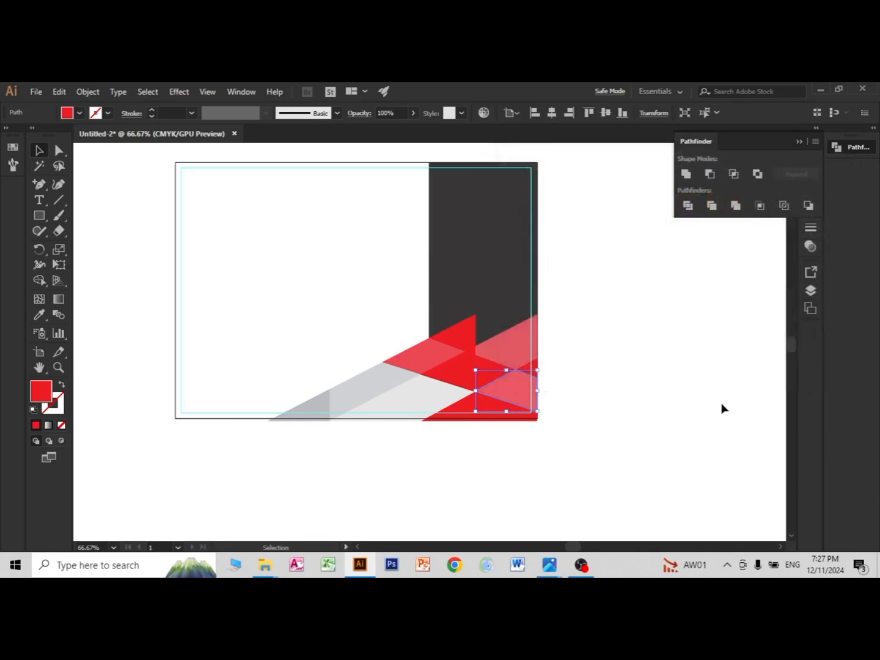
left_click(496, 452)
Step: Recolour the red piece in the artboard's lower-right corner to the muted red CE3E49
left_click(489, 414)
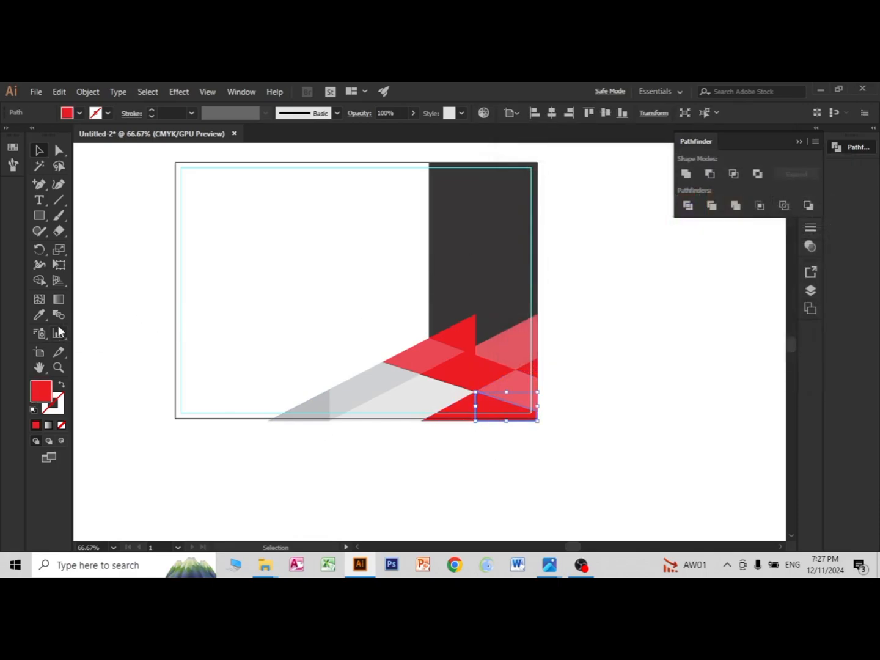
double_click(41, 389)
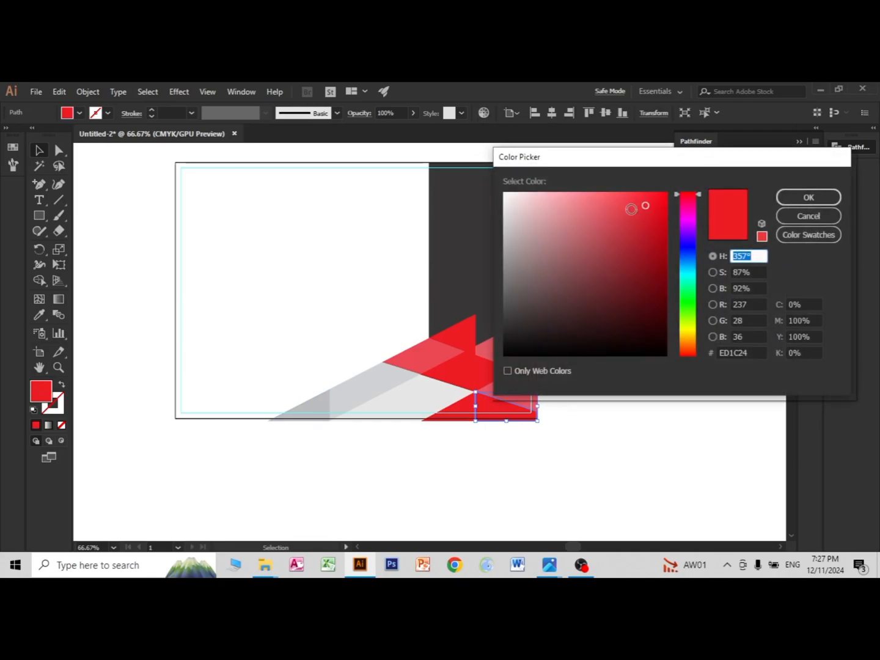
left_click(629, 208)
left_click(617, 224)
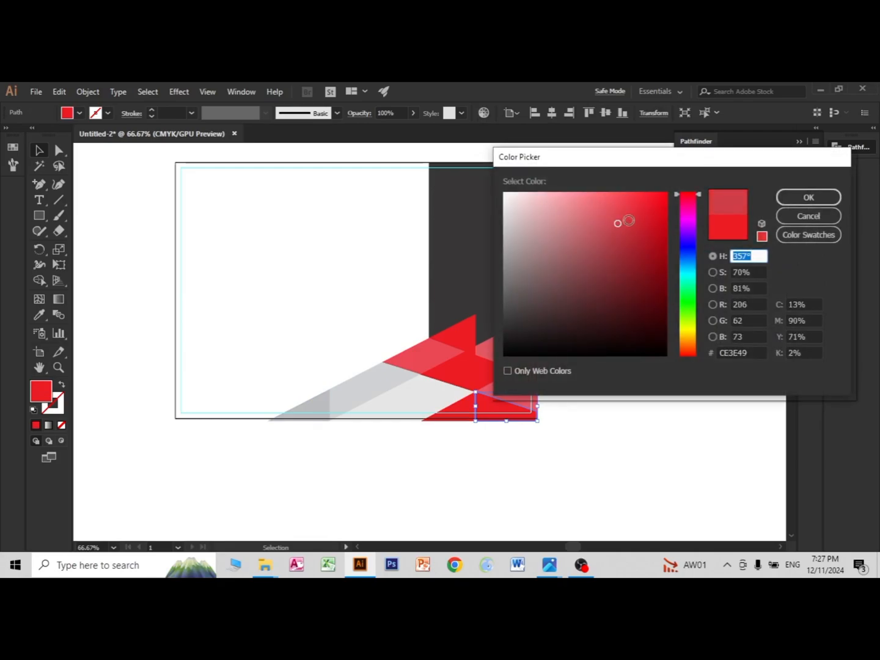
left_click(791, 199)
left_click(627, 423)
Step: Recolour the small red triangle on the lower edge, beside the pale grey piece, to the light red EA606A
left_click(463, 418)
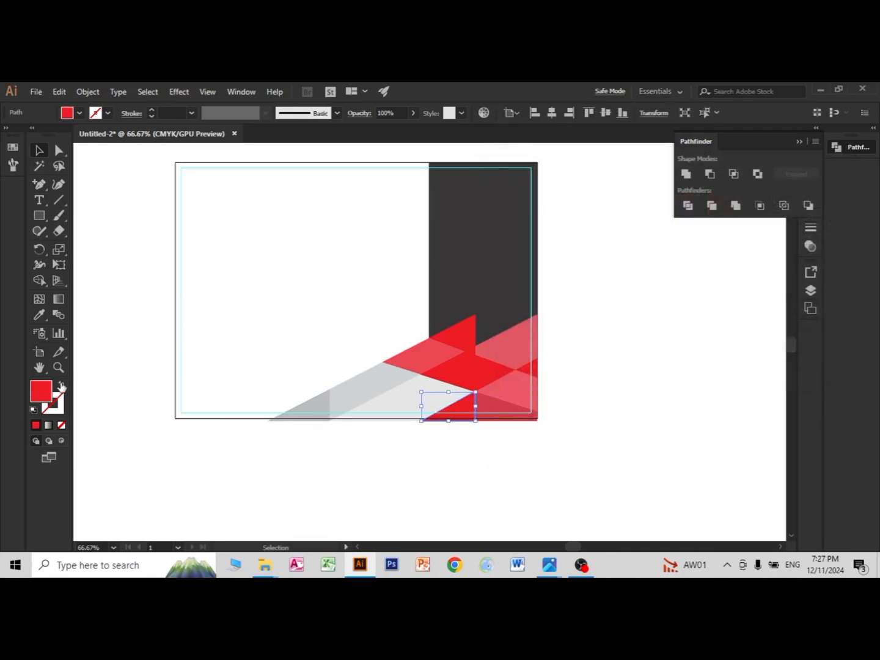
double_click(38, 396)
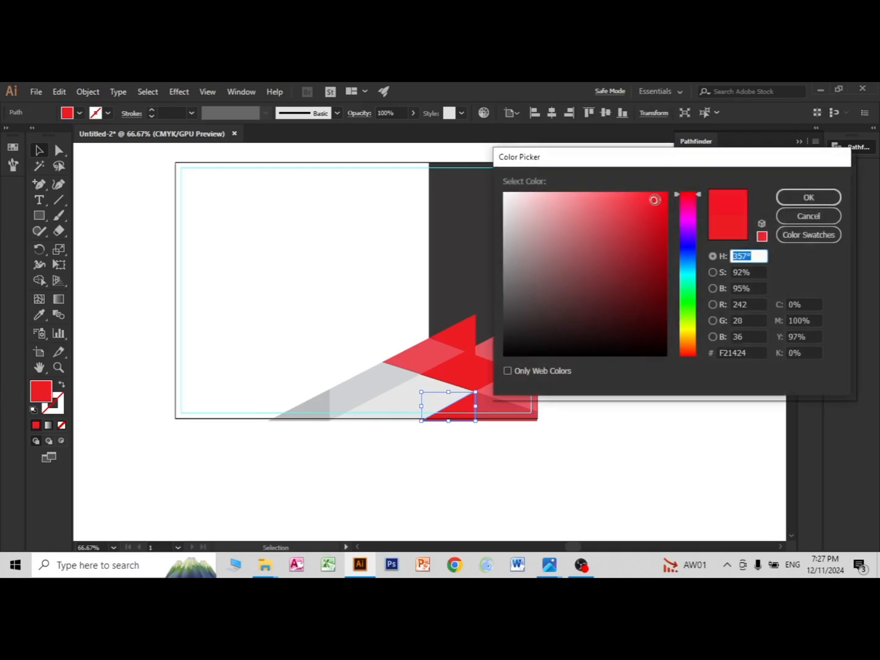
left_click(614, 203)
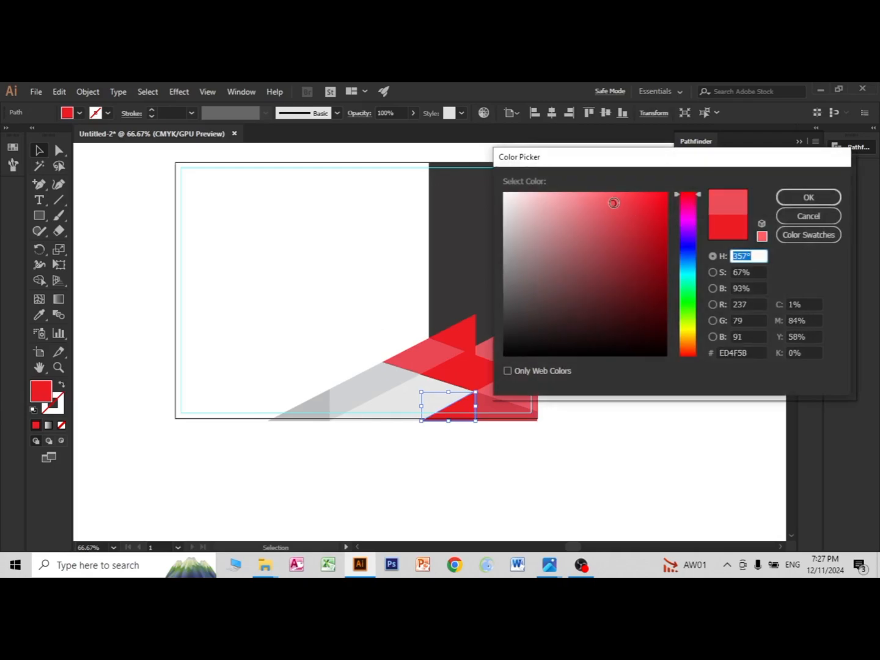
left_click(800, 196)
left_click(670, 440)
Step: Recolour the small central triangle between the right-hand pink pieces to a muted red in the Color Picker
left_click(492, 374)
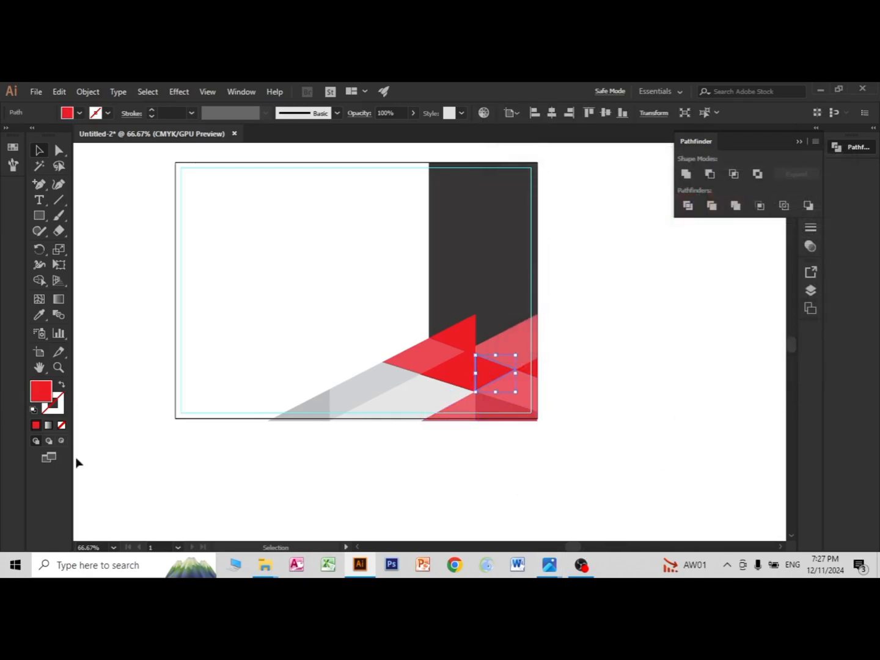
double_click(47, 395)
left_click(633, 214)
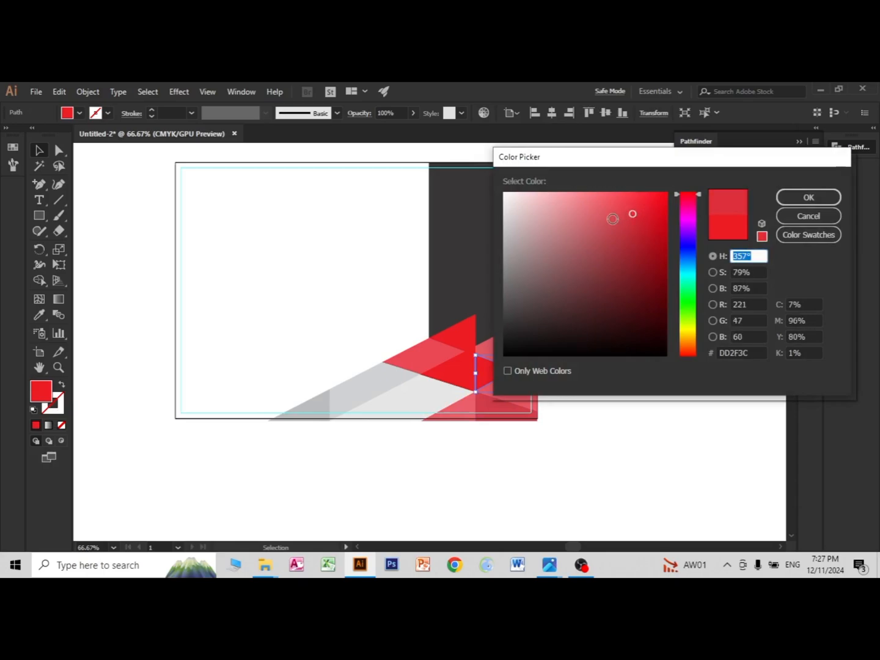
left_click(611, 220)
left_click(688, 428)
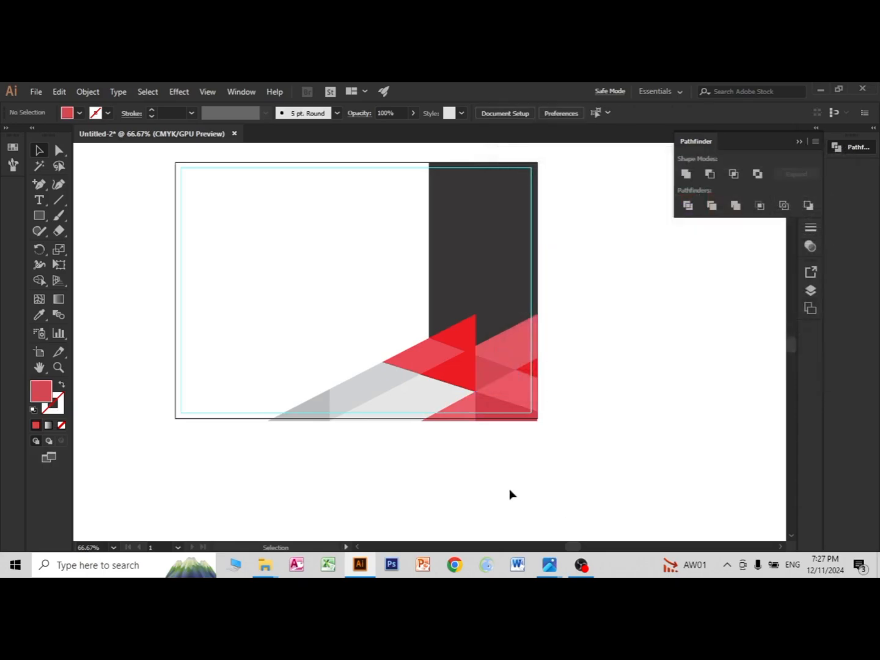
Step: Recolour the red piece directly above the pale grey shape to a slightly lighter red
left_click(449, 371)
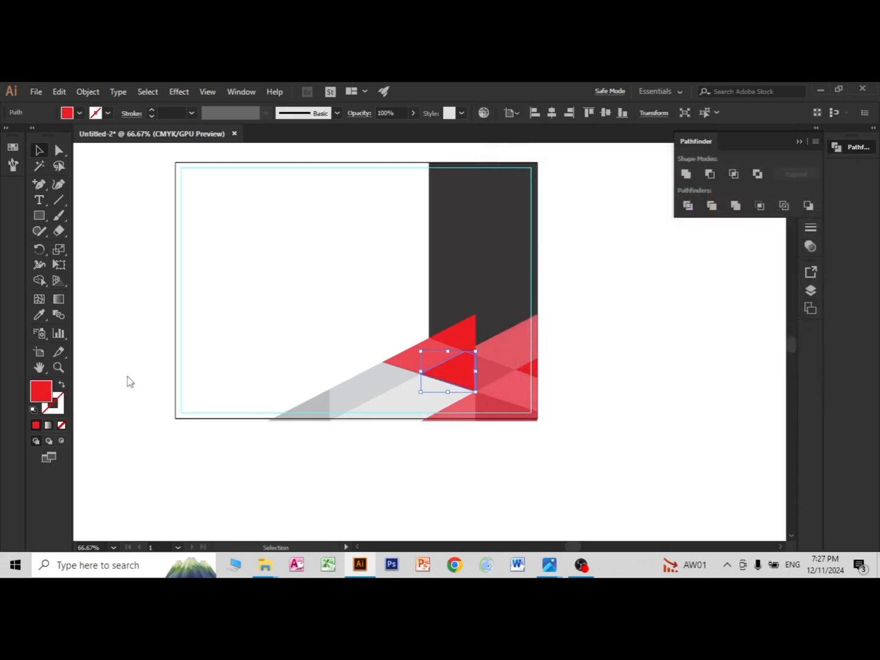
double_click(41, 392)
left_click(633, 202)
left_click(806, 196)
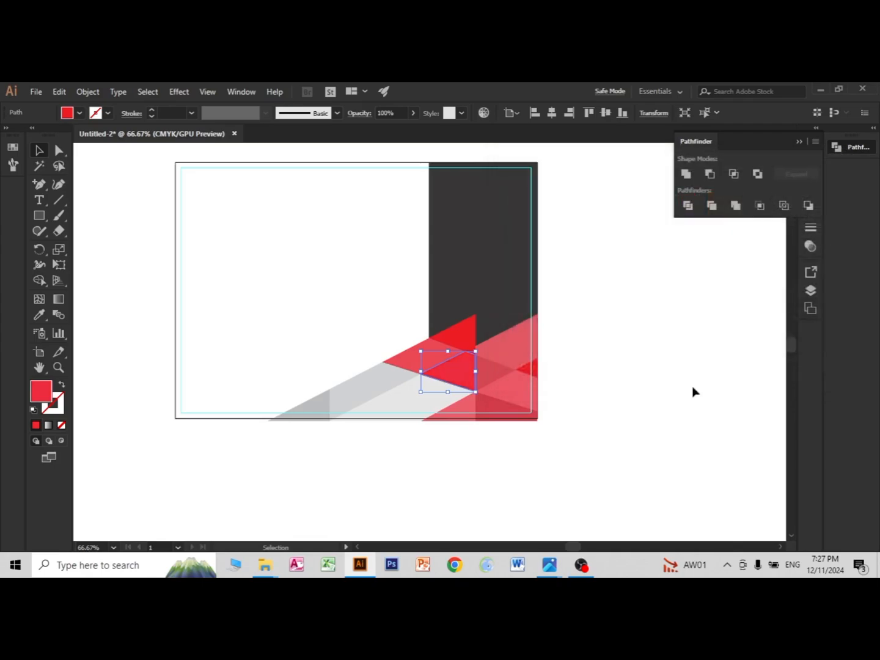
left_click(694, 392)
Step: Recolour the bright red triangle overlapping the lower part of the dark grey strip to the soft red E06972
left_click(468, 352)
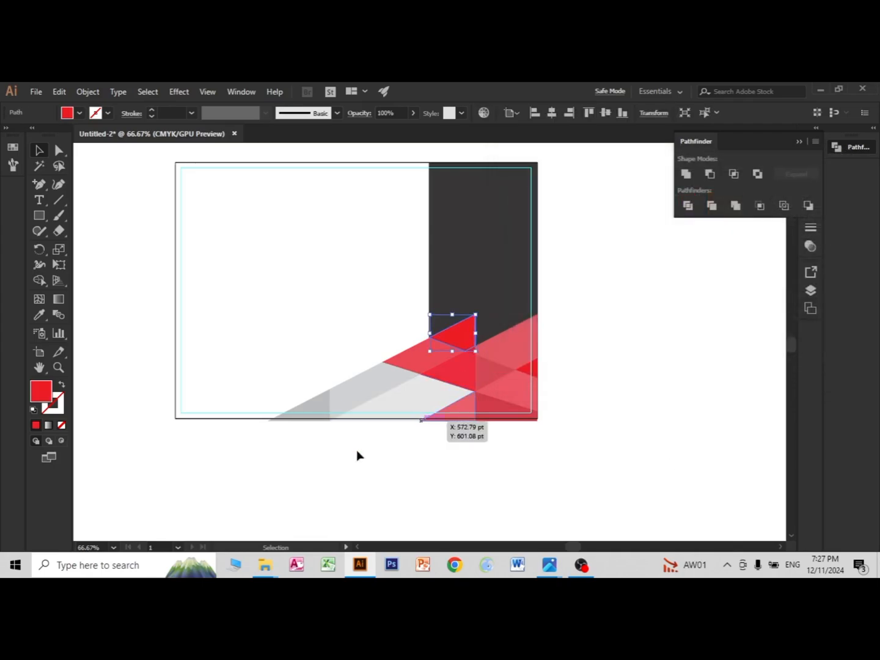
double_click(41, 391)
left_click(590, 211)
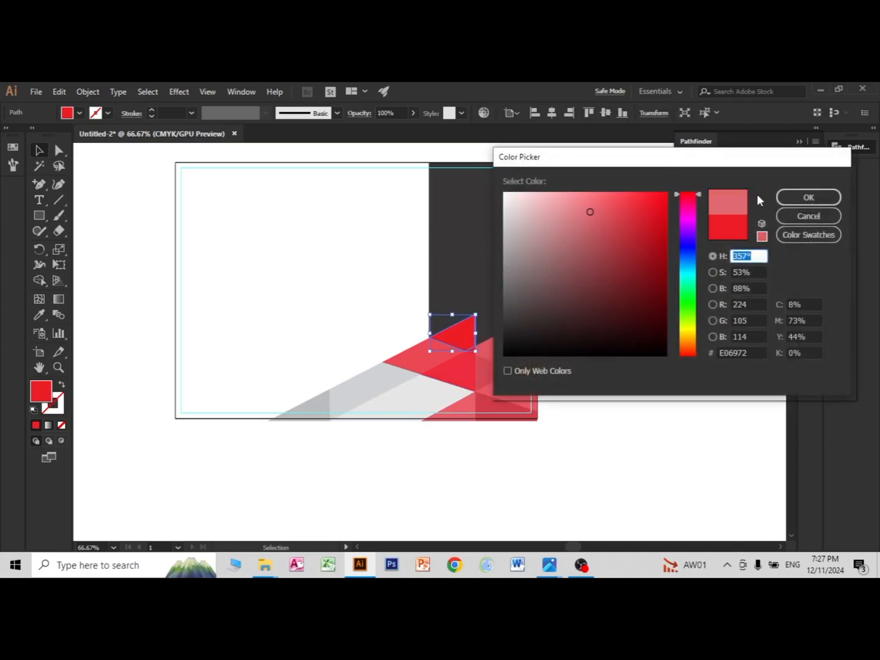
left_click(786, 197)
left_click(654, 482)
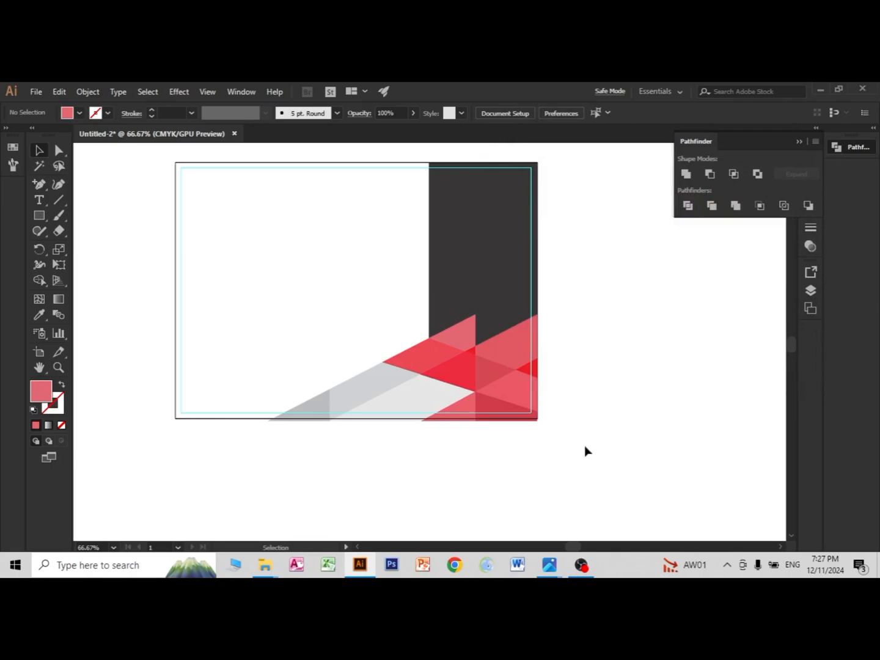
scroll(514, 448, "down", 2)
scroll(523, 461, "up", 2)
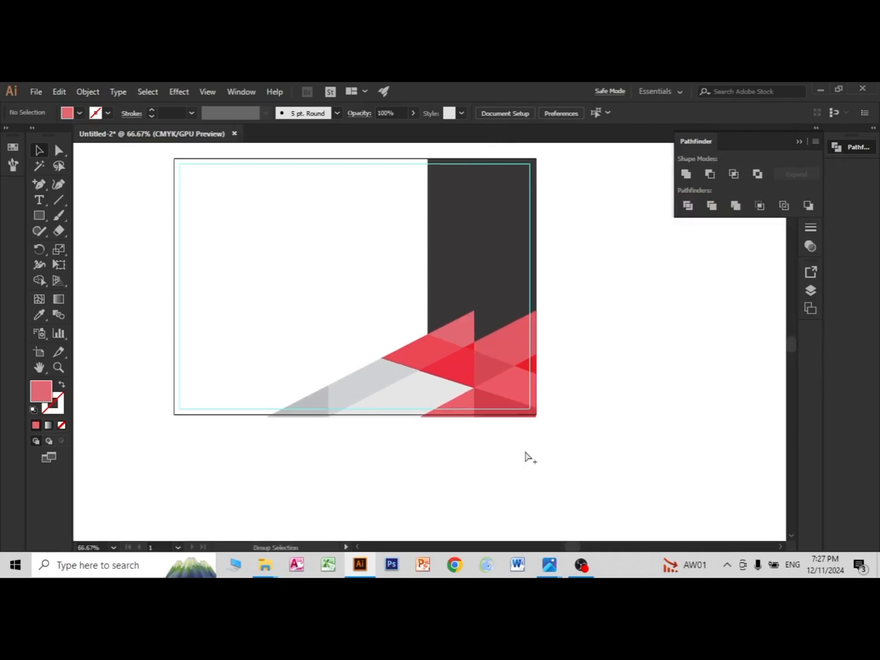
scroll(534, 446, "up", 2)
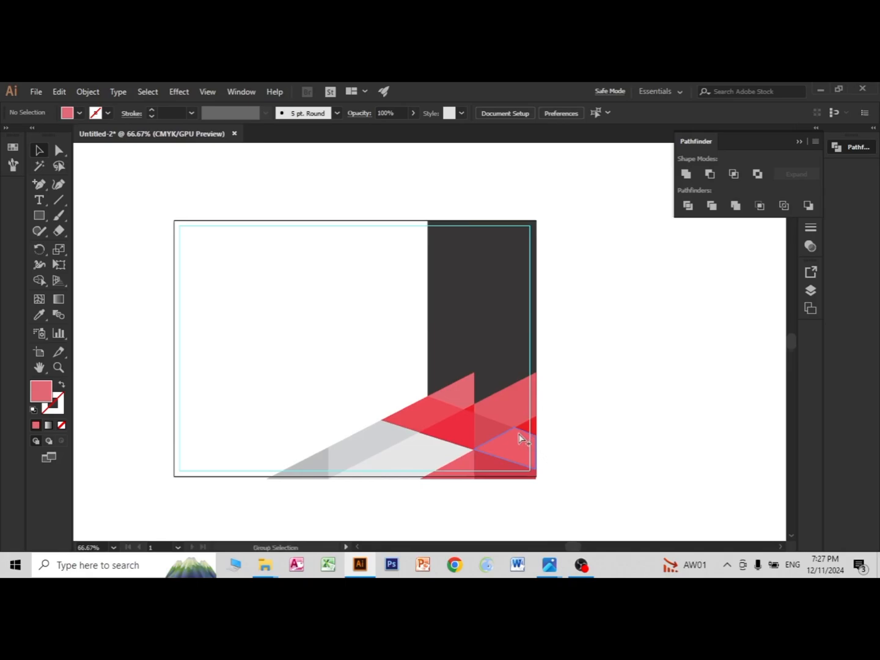
scroll(517, 453, "up", 1)
scroll(509, 469, "down", 1)
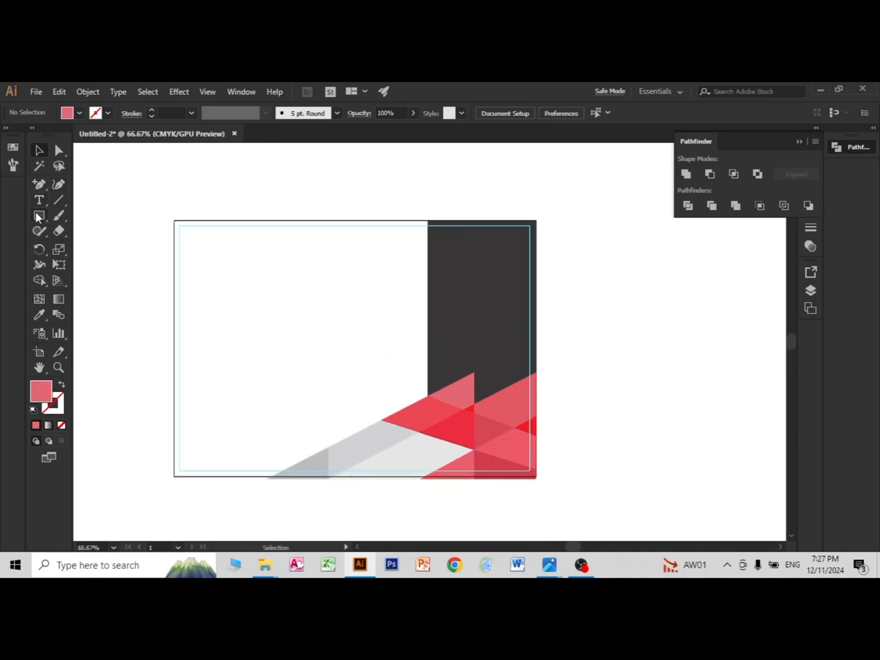
left_click_drag(37, 214, 74, 246)
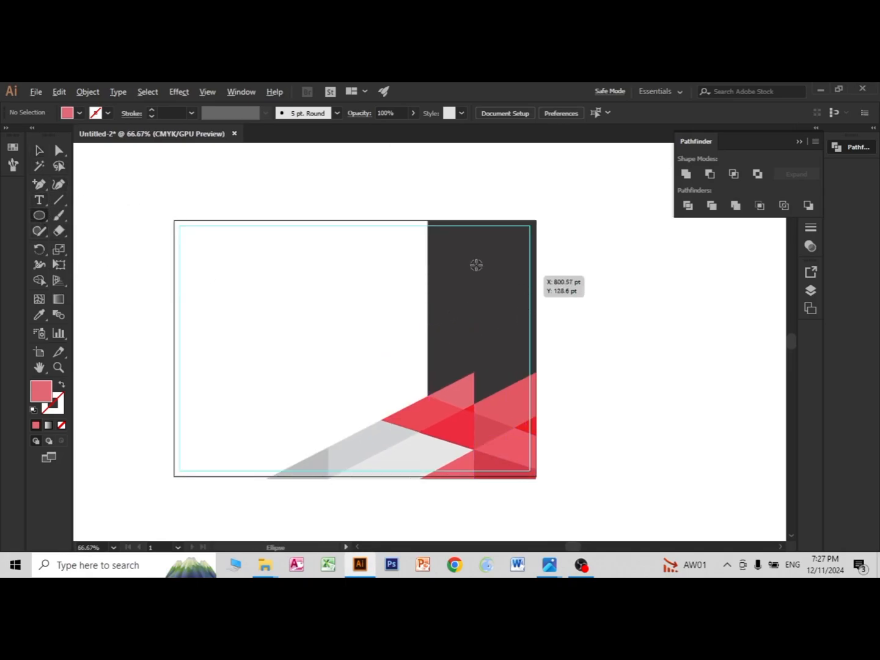
mouse_move(425, 265)
left_mouse_down()
mouse_move(447, 304)
mouse_move(425, 290)
left_mouse_up()
left_click(39, 151)
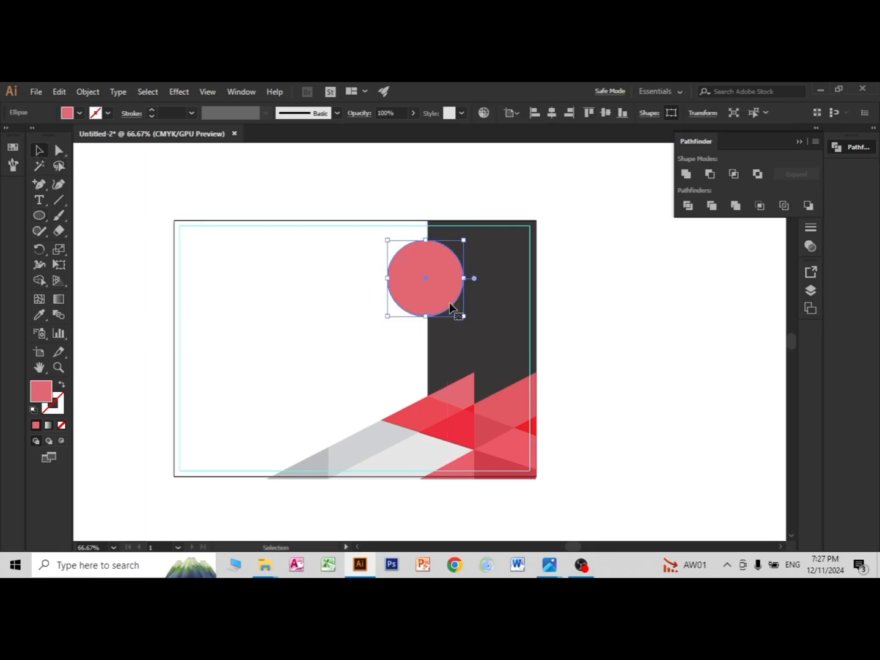
key("Delete")
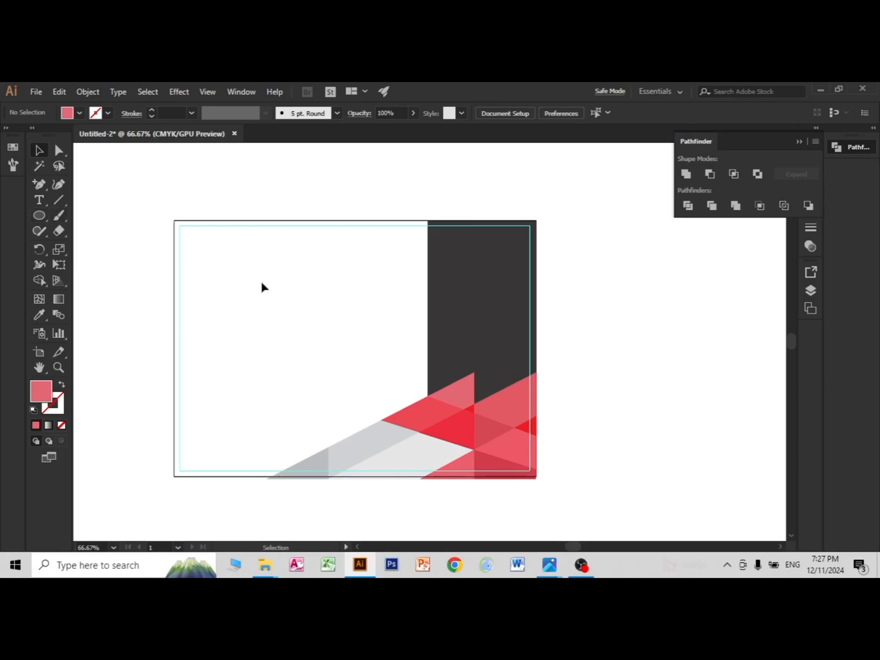
Step: Draw a narrow vertical ellipse about 28 pt wide and 192 pt tall in the white area beside the dark strip
scroll(454, 337, "up", 1)
left_click(38, 217)
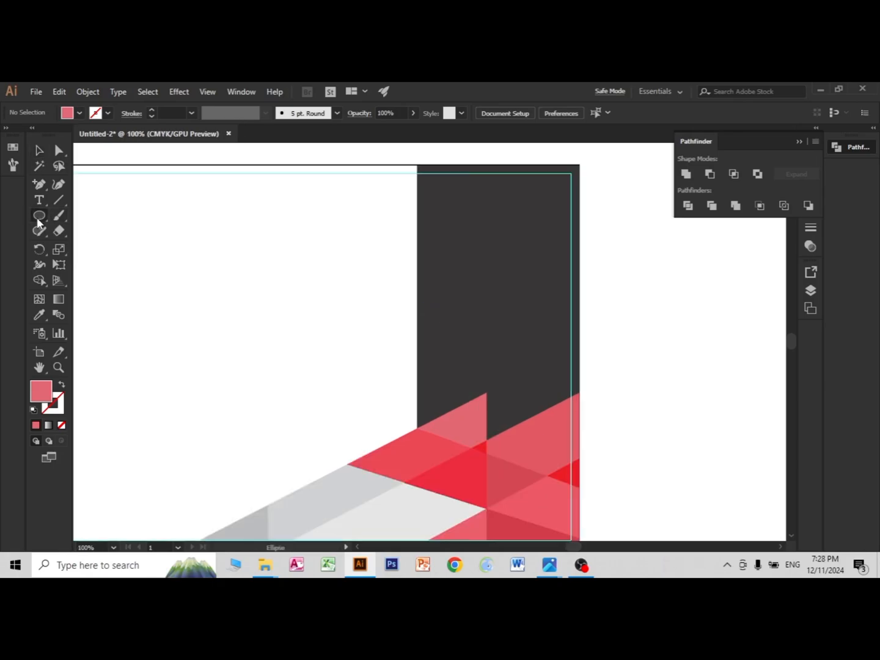
left_click_drag(305, 222, 324, 344)
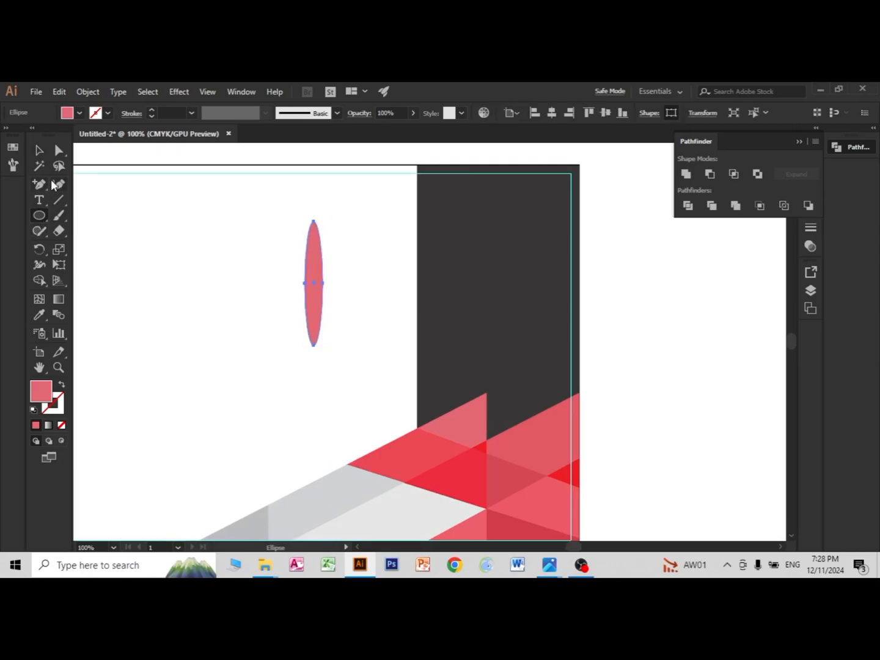
left_click(40, 153)
left_click(233, 287)
Step: Copy the ellipse around its centre in 10° rotations until the copies form a full circular rosette
left_click(313, 301)
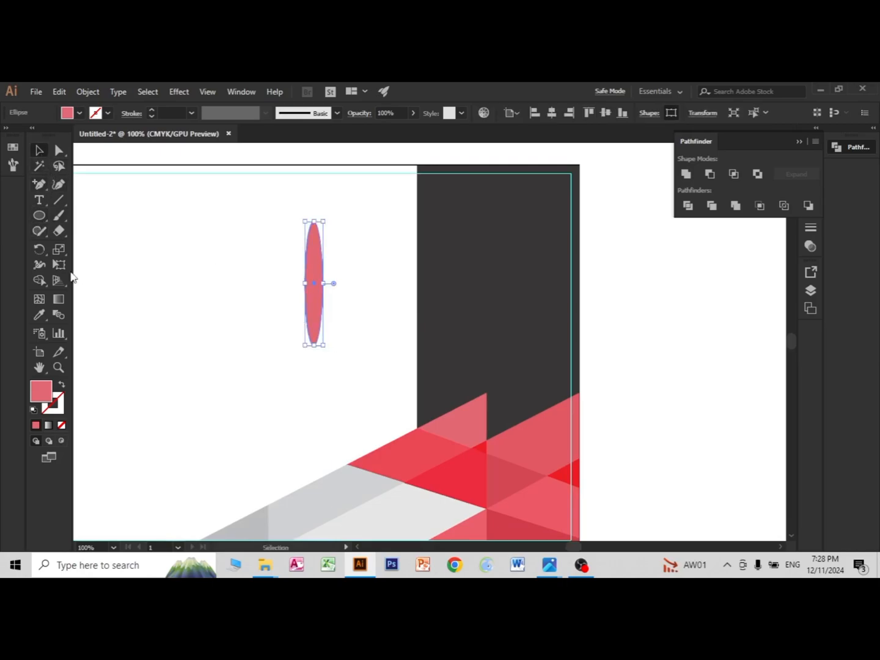
left_click(39, 249)
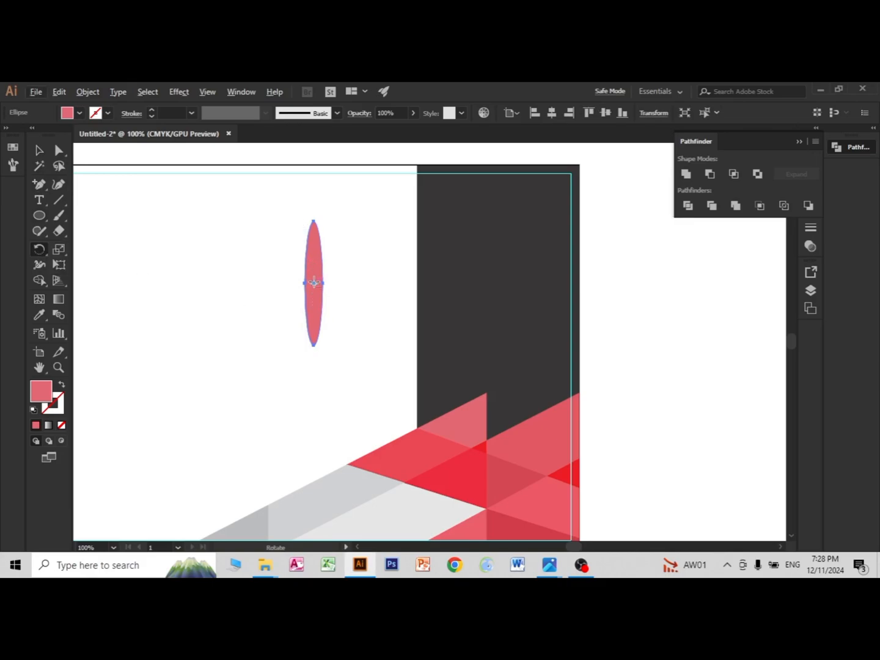
left_click(313, 284, "alt")
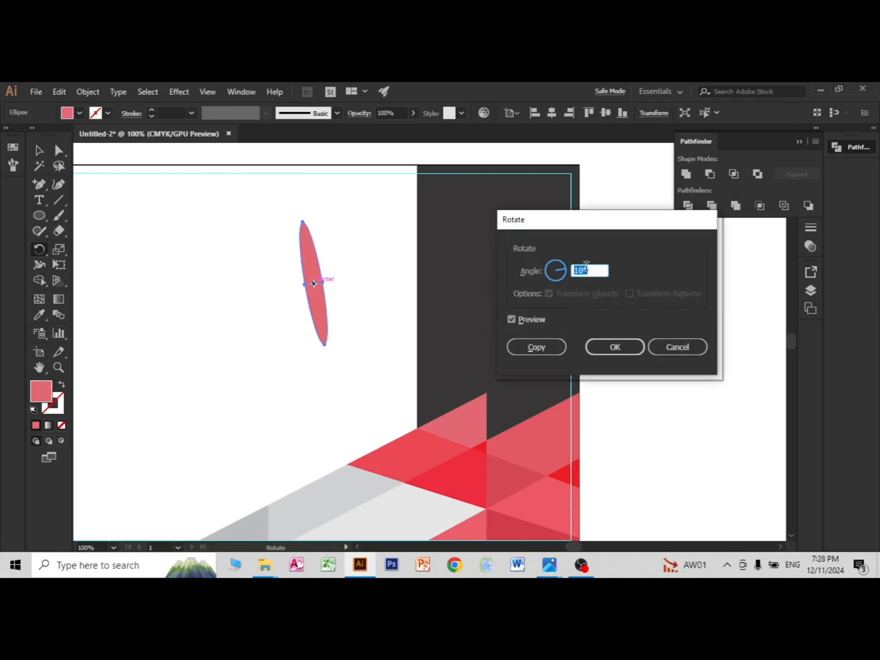
left_click(531, 347)
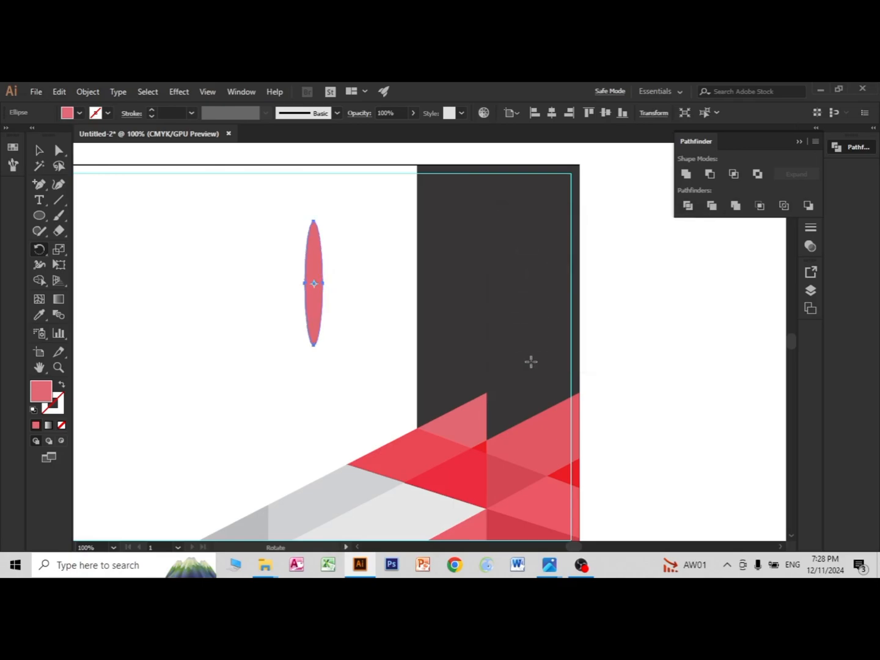
key("ctrl+d")
key("ctrl+d")
key("ctrl+d")
key("ctrl+d")
key("ctrl+d")
key("ctrl+d")
key("ctrl+d")
key("ctrl+d")
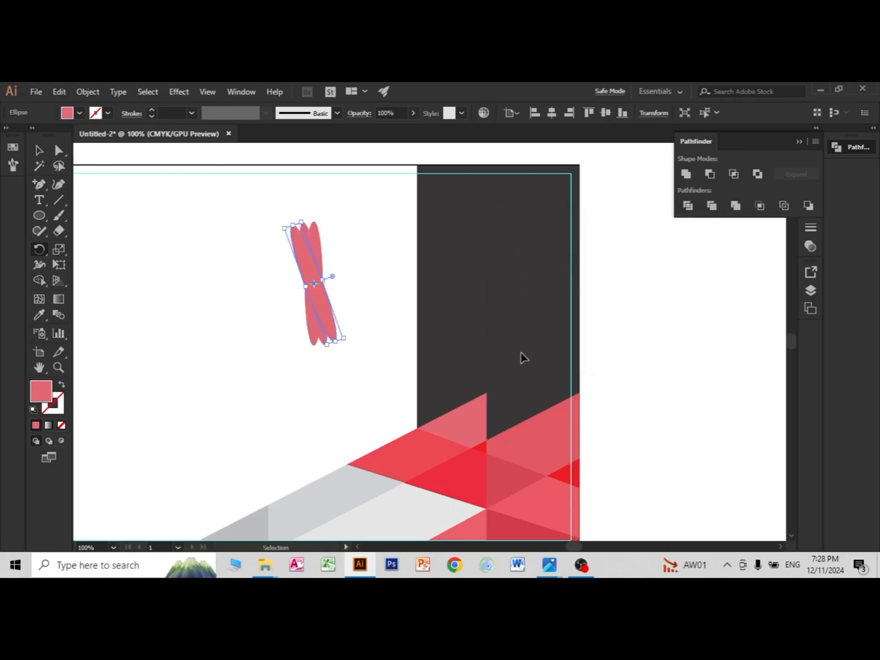
key("ctrl+d")
key("ctrl+d")
key("ctrl+d")
key("ctrl+d")
key("ctrl+d")
key("ctrl+d")
key("ctrl+d")
key("ctrl+d")
key("ctrl+d")
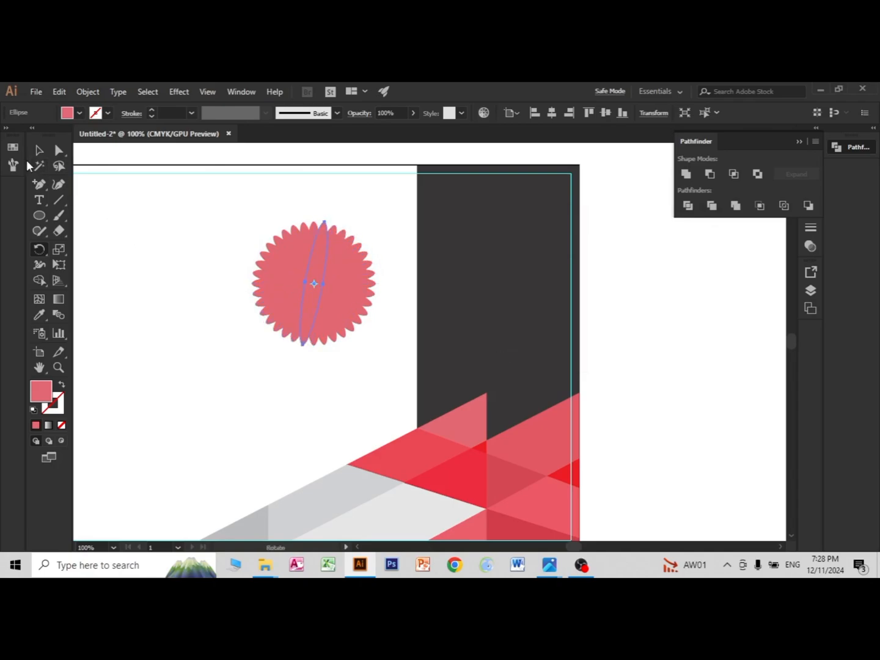
Step: Unite all the rotated ellipses into a single scalloped badge shape
key("v")
left_click(224, 245)
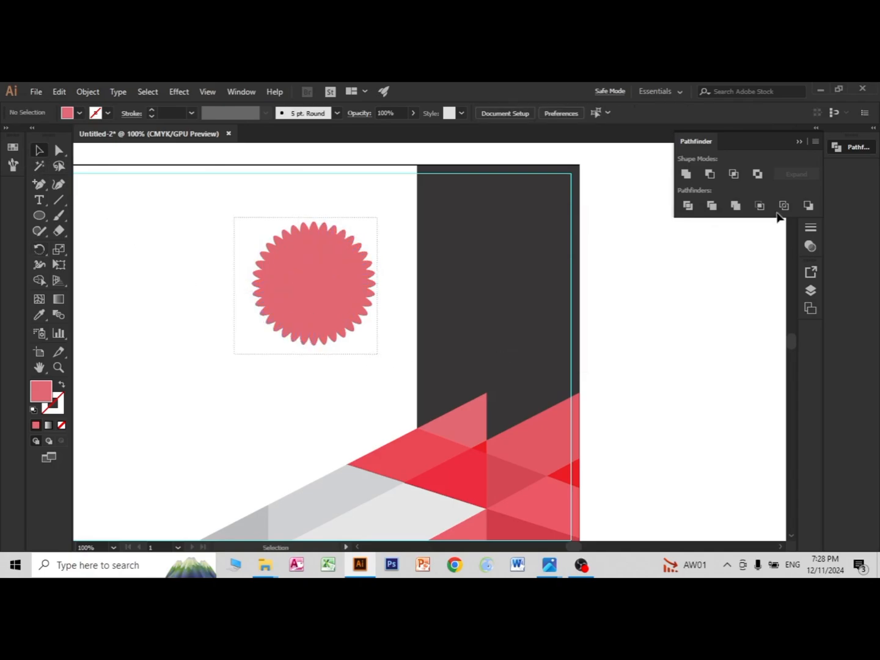
key("ctrl+a")
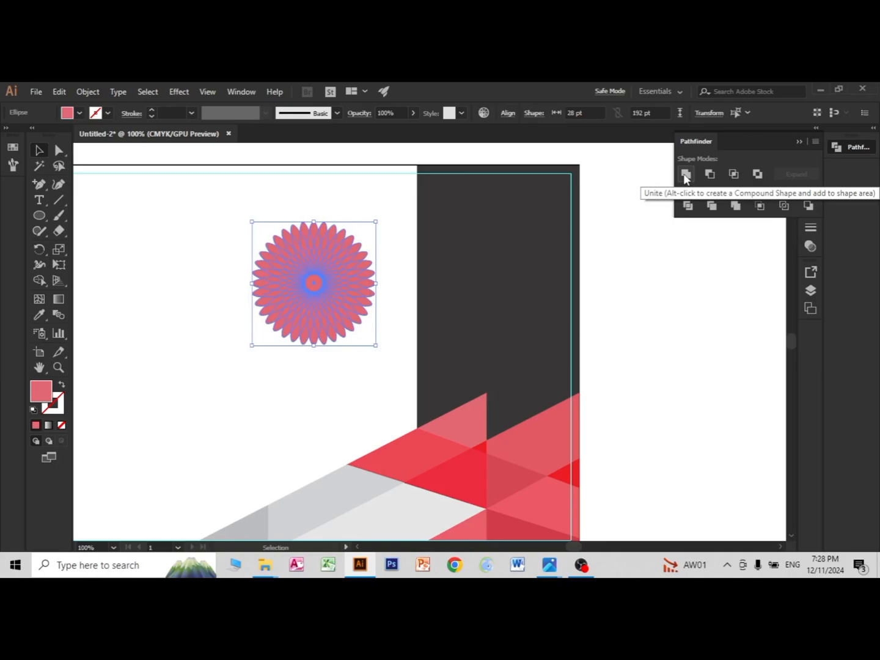
left_click(685, 175)
left_click(715, 355)
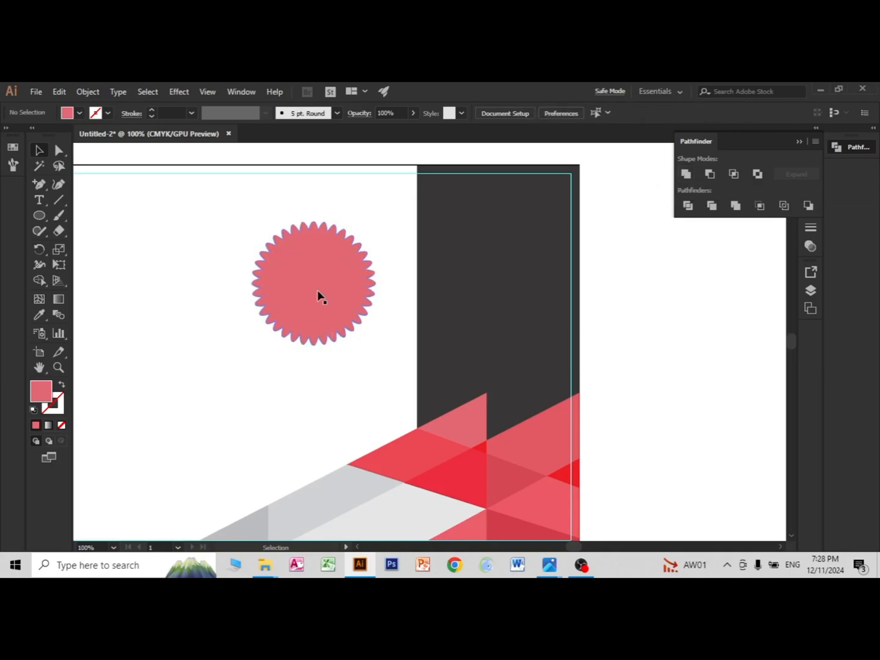
Step: Move the scalloped badge so it straddles the inner edge of the dark grey strip near the artboard's upper edge
left_click_drag(317, 295, 413, 267)
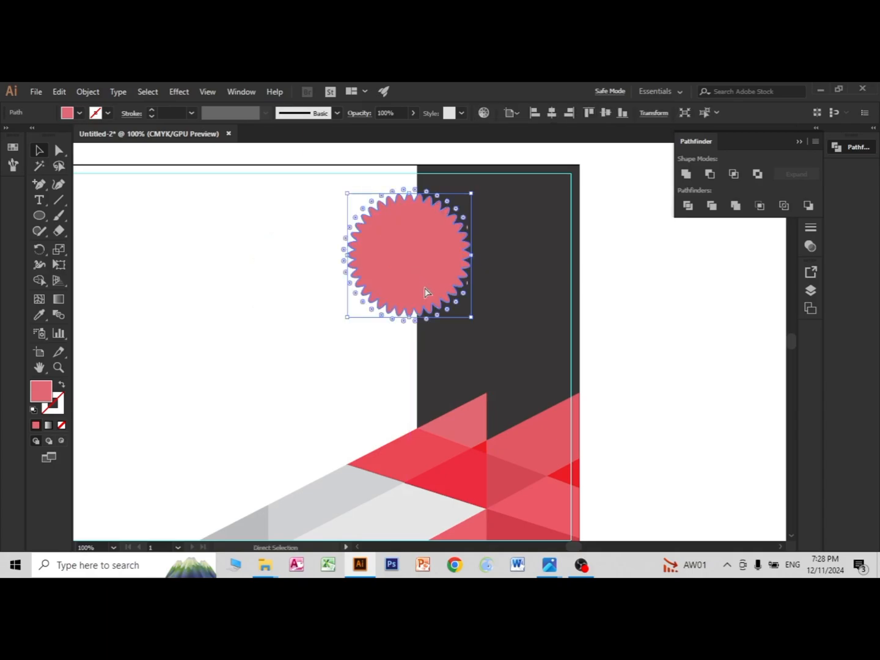
key("ctrl+minus")
key("ctrl+minus")
left_click(611, 382)
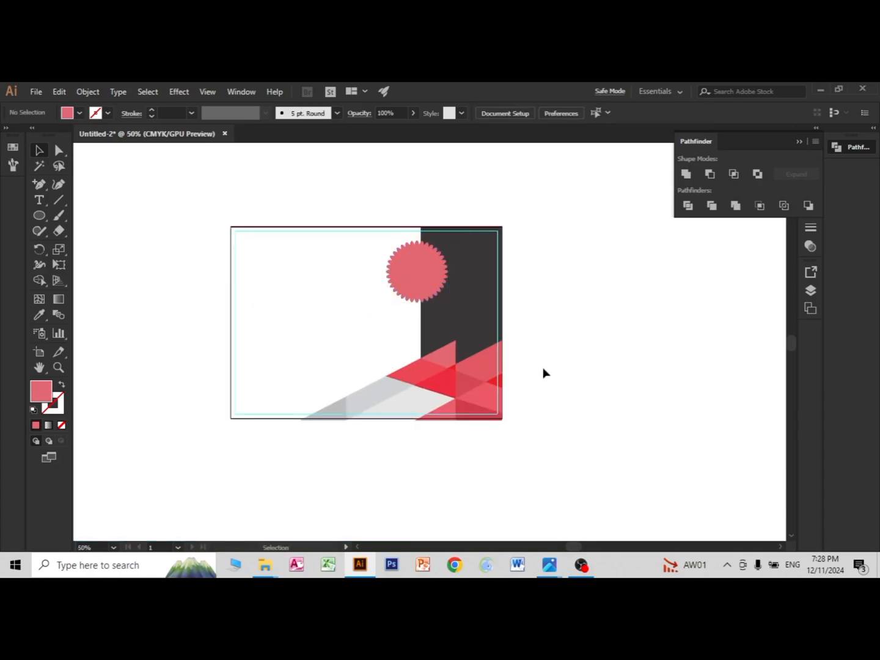
Step: Recolour the scalloped badge to the bright yellow F4D80F
scroll(422, 336, "up", 1)
scroll(419, 332, "up", 2)
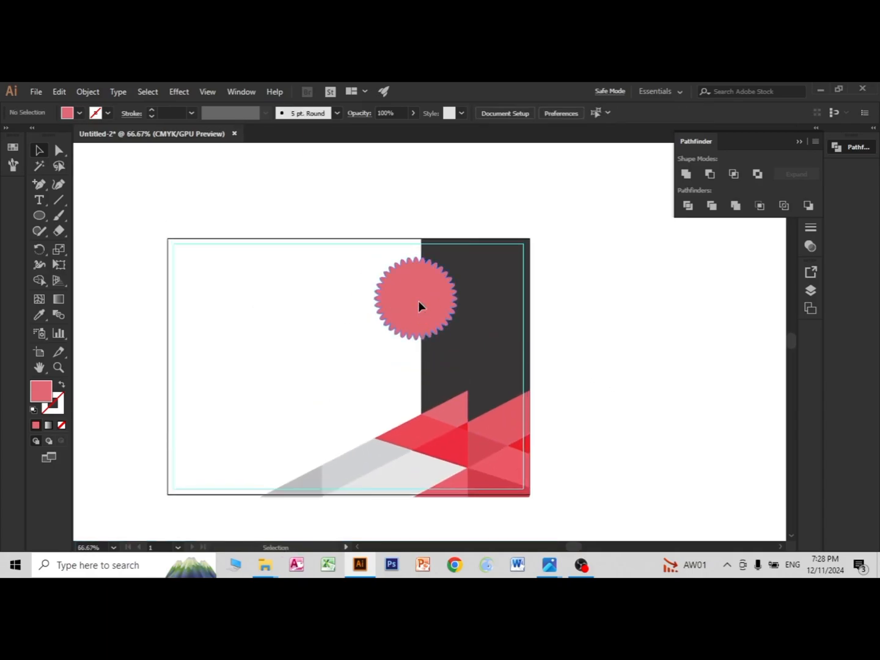
left_click(418, 301)
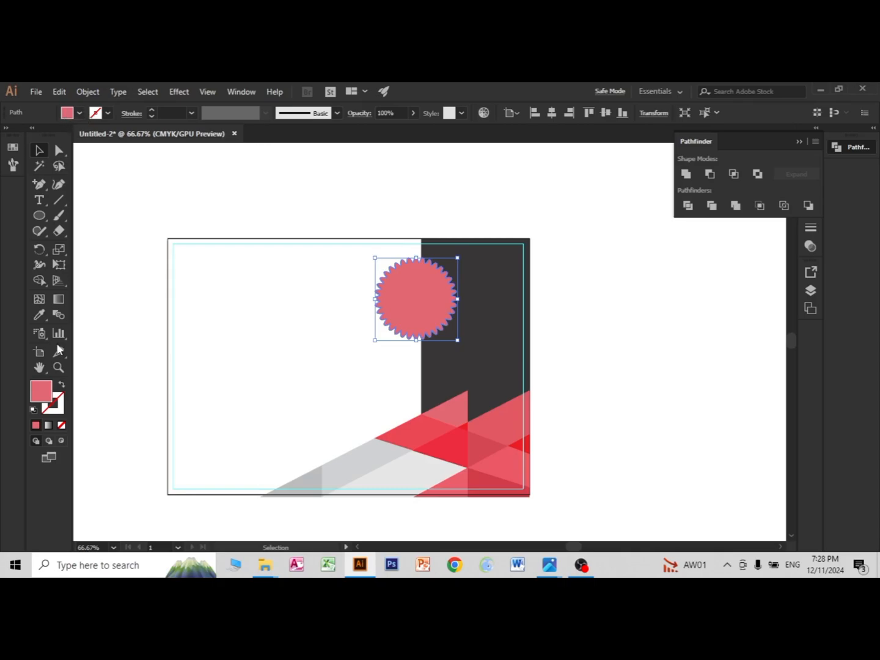
double_click(42, 391)
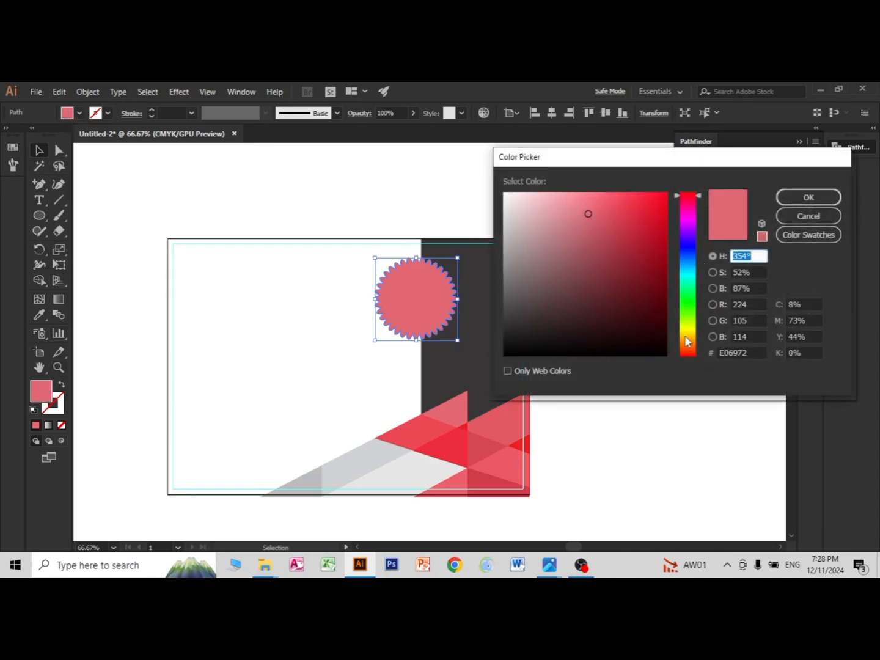
left_click(686, 328)
mouse_move(654, 207)
left_mouse_down()
mouse_move(656, 216)
mouse_move(658, 192)
mouse_move(621, 196)
mouse_move(653, 228)
left_mouse_up()
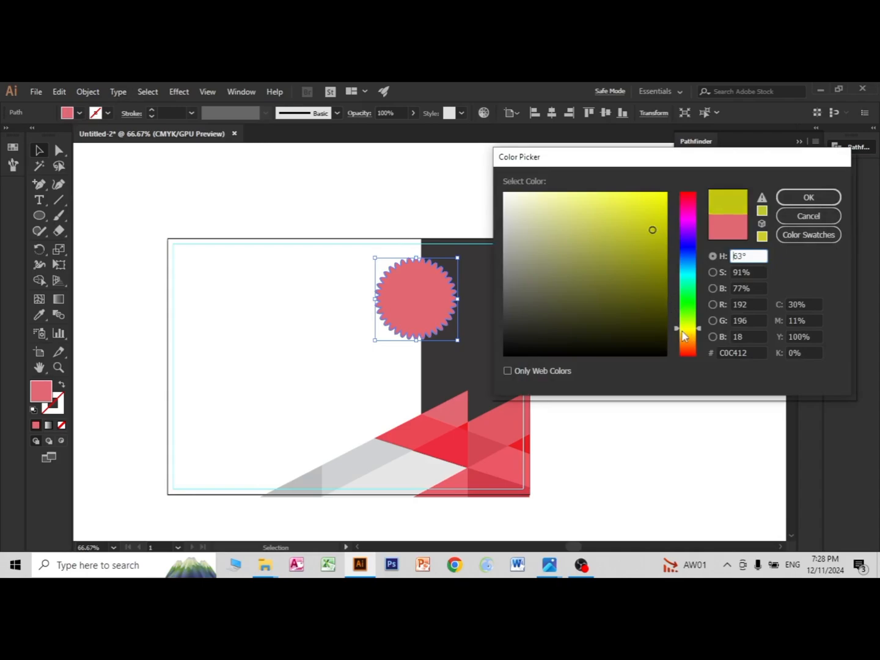
left_click(685, 333)
left_click(657, 198)
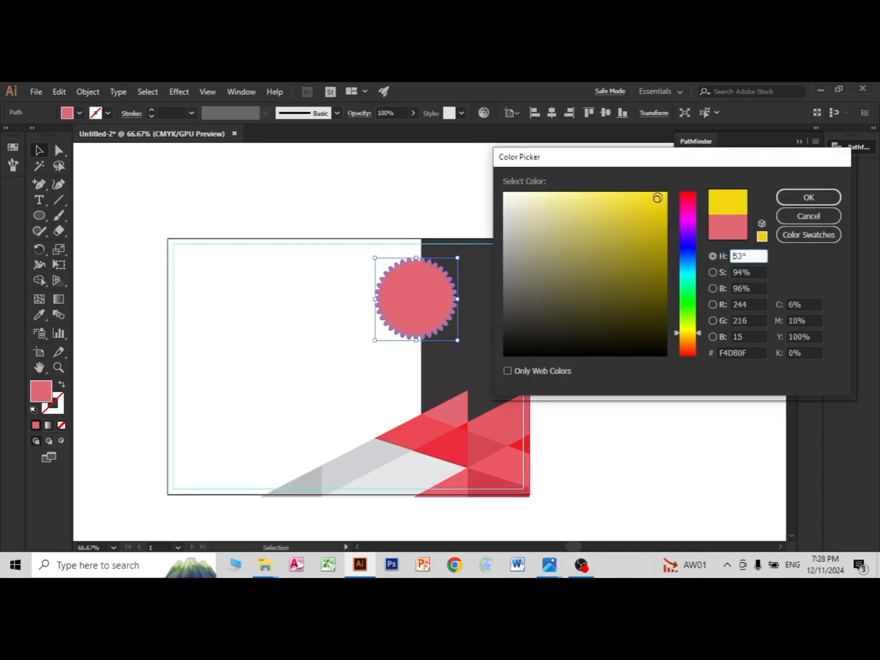
left_click(783, 196)
left_click(664, 362)
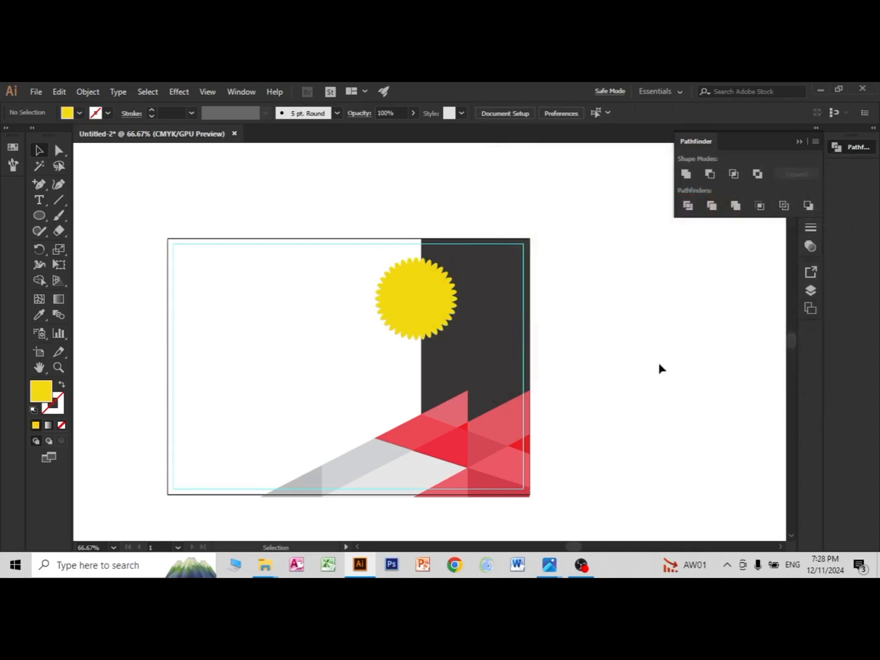
Step: Darken the badge's fill to DBBD09, and replace it with the orange swatch C=0 M=35 Y=85 K=0
left_click(416, 314)
double_click(52, 399)
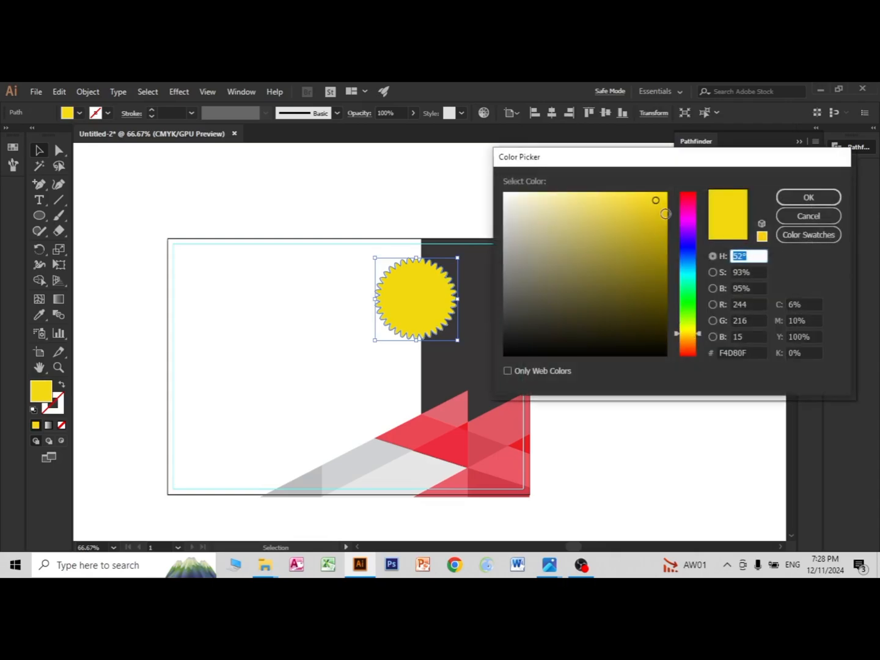
mouse_move(665, 213)
left_mouse_down()
mouse_move(665, 220)
mouse_move(661, 215)
left_mouse_up()
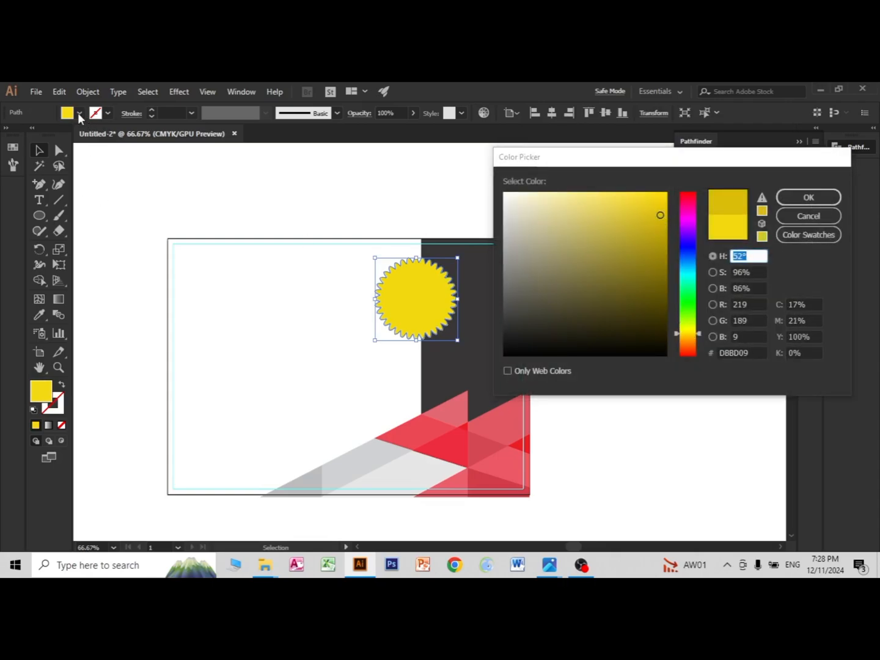
left_click(809, 197)
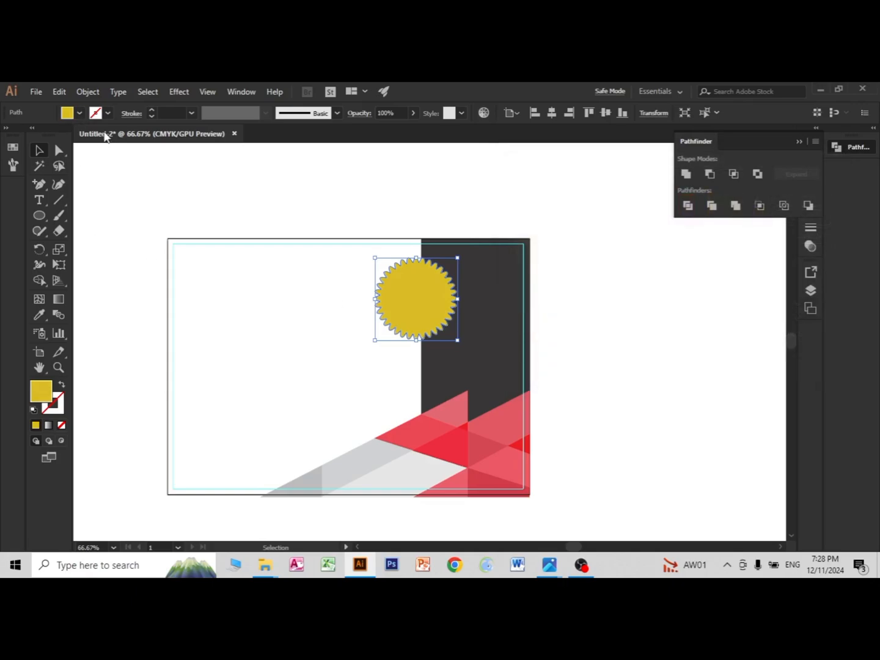
left_click(79, 113)
left_click(9, 147)
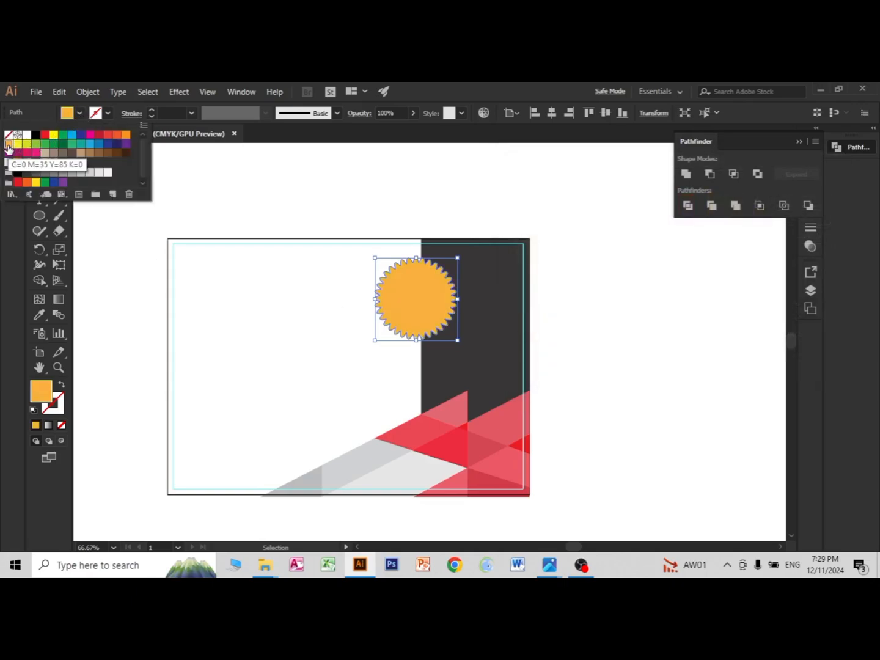
left_click(238, 289)
left_click(365, 320)
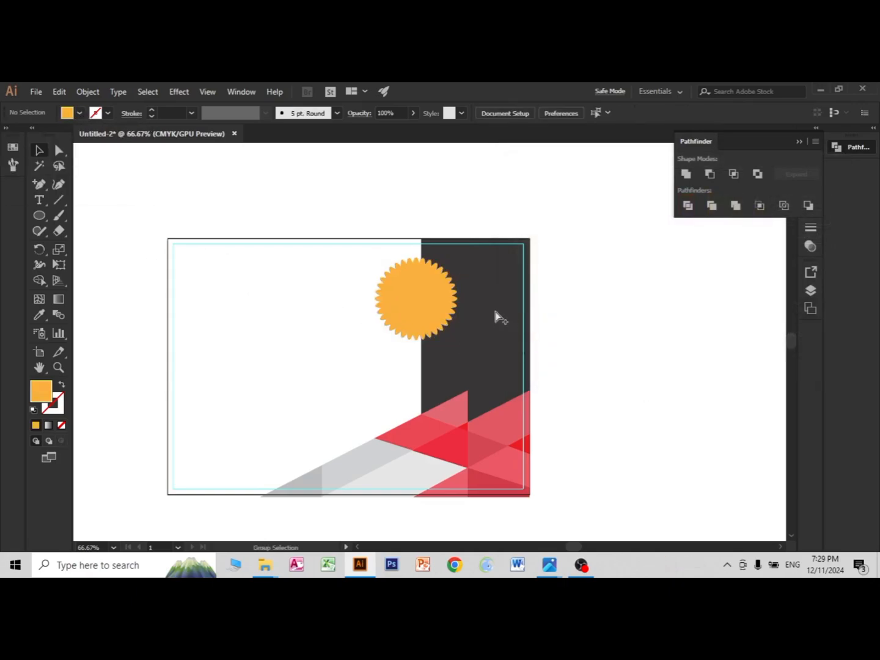
Step: Draw a circle centred on the orange badge, slightly smaller than its scalloped edge
scroll(495, 316, "up", 1)
left_click(39, 215)
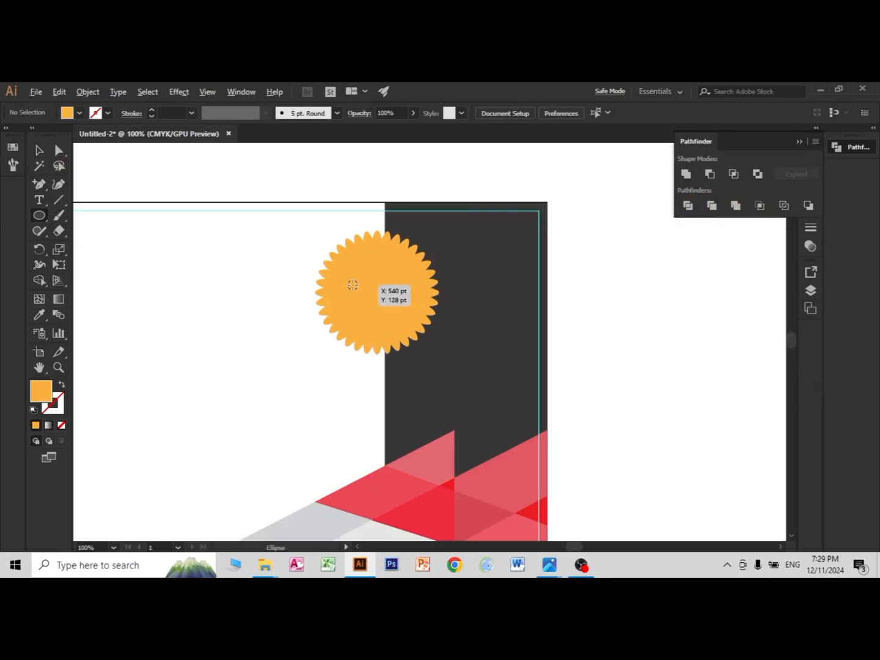
left_click_drag(377, 287, 412, 335)
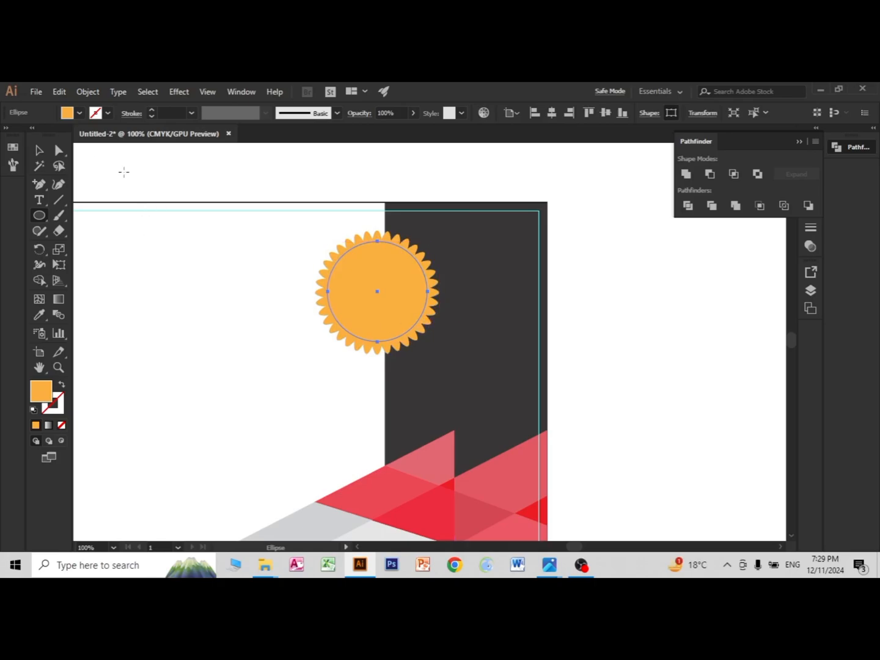
left_click(39, 150)
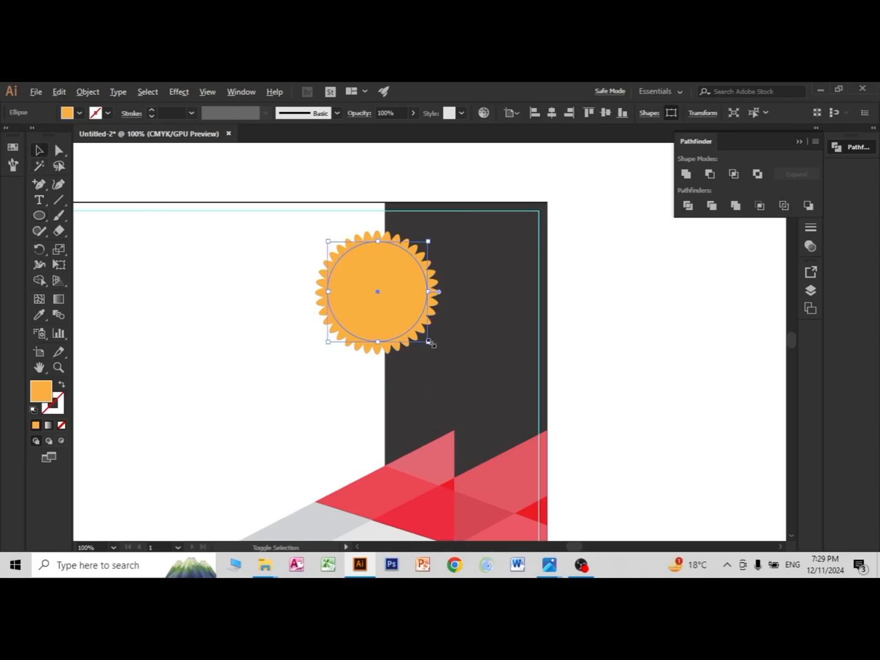
Step: Enlarge the circle on the orange badge slightly from its centre and fill it with black
mouse_move(431, 344)
left_mouse_down()
mouse_move(427, 337)
mouse_move(433, 346)
left_mouse_up()
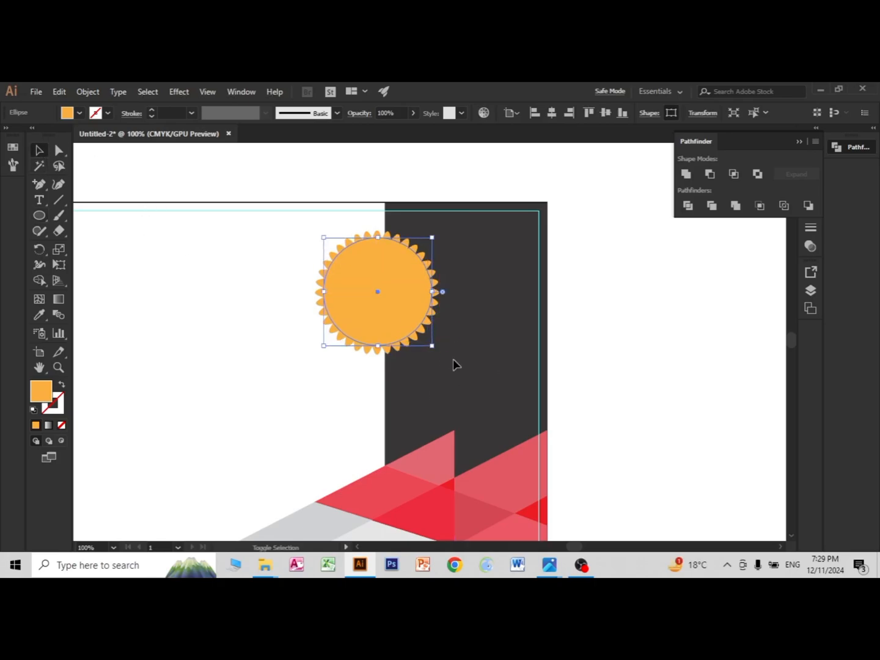
left_click(71, 116)
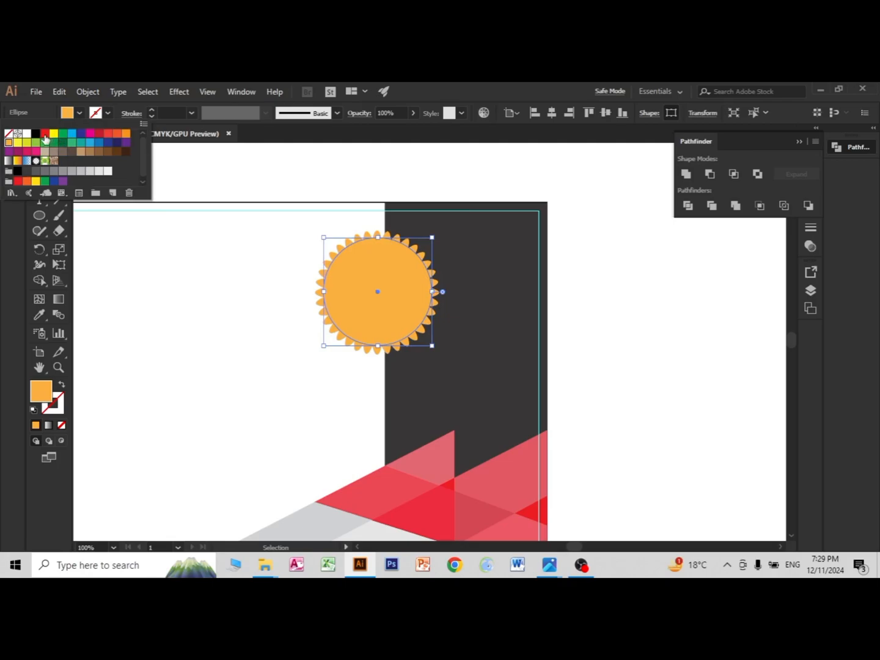
left_click(36, 136)
left_click(679, 334)
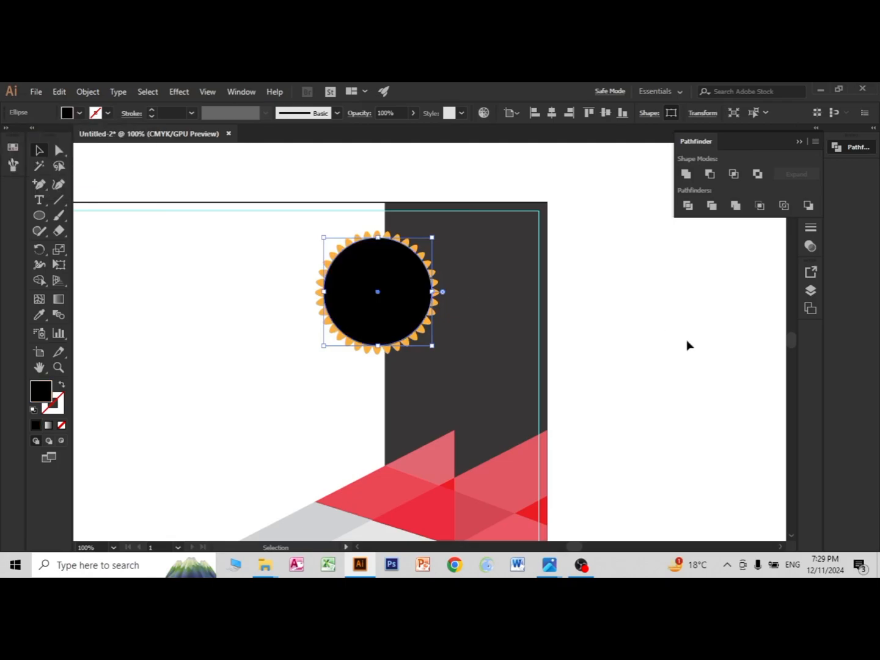
left_click(687, 346)
Step: Nudge the black circle so it sits centred within the badge's scalloped edge
left_click(404, 297)
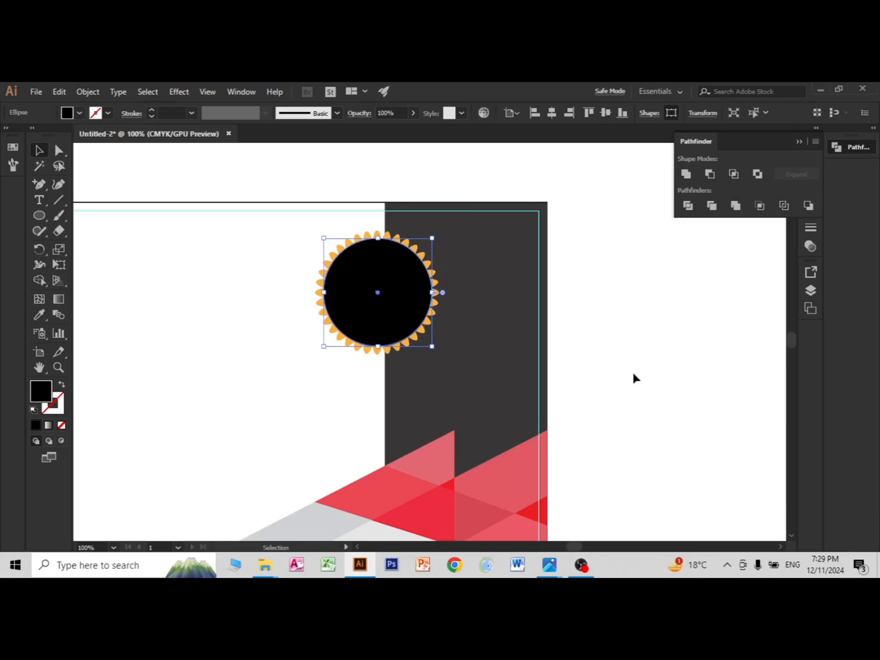
left_click(636, 379)
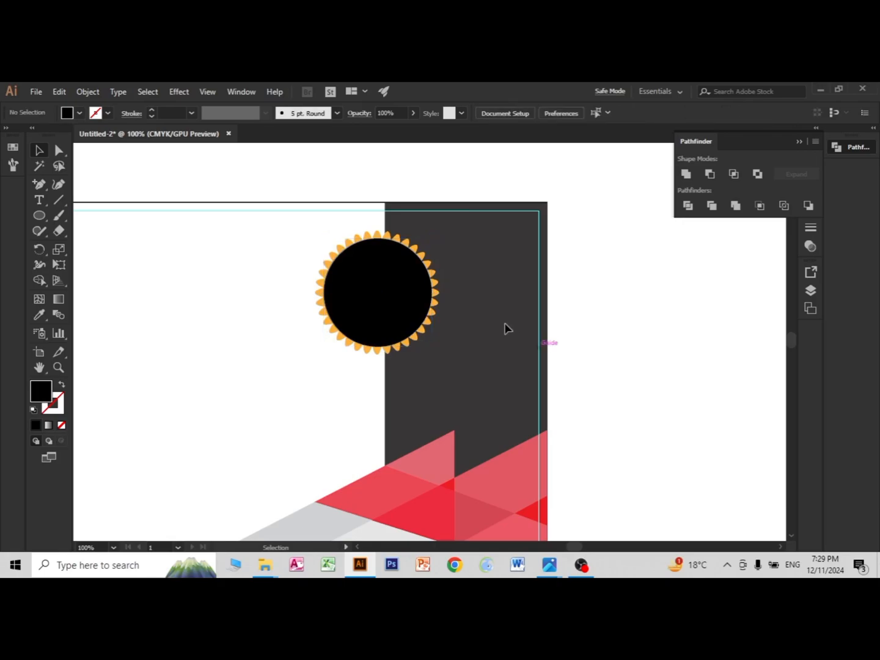
left_click(428, 327)
left_click(651, 394)
left_click(435, 324)
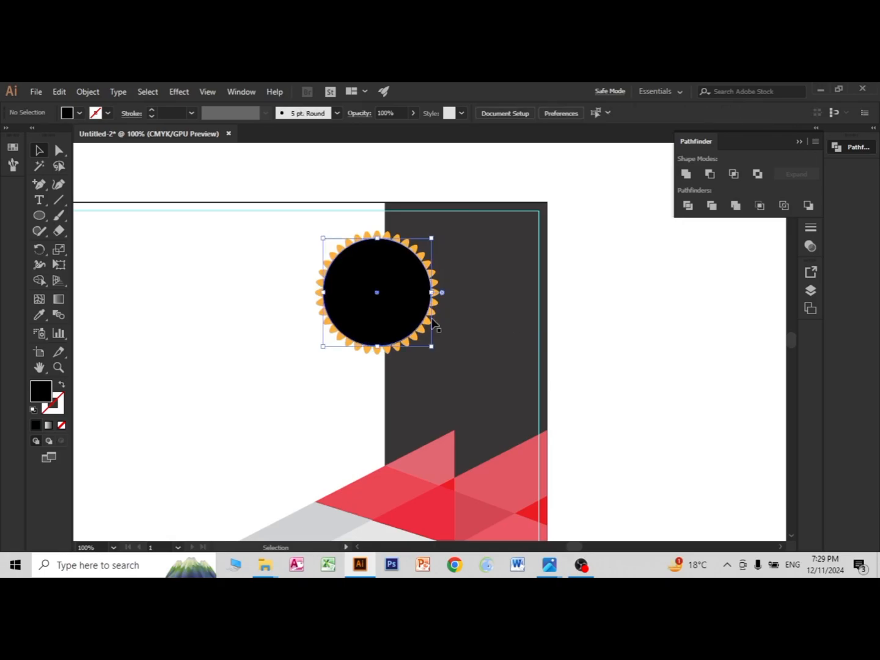
left_click(665, 395)
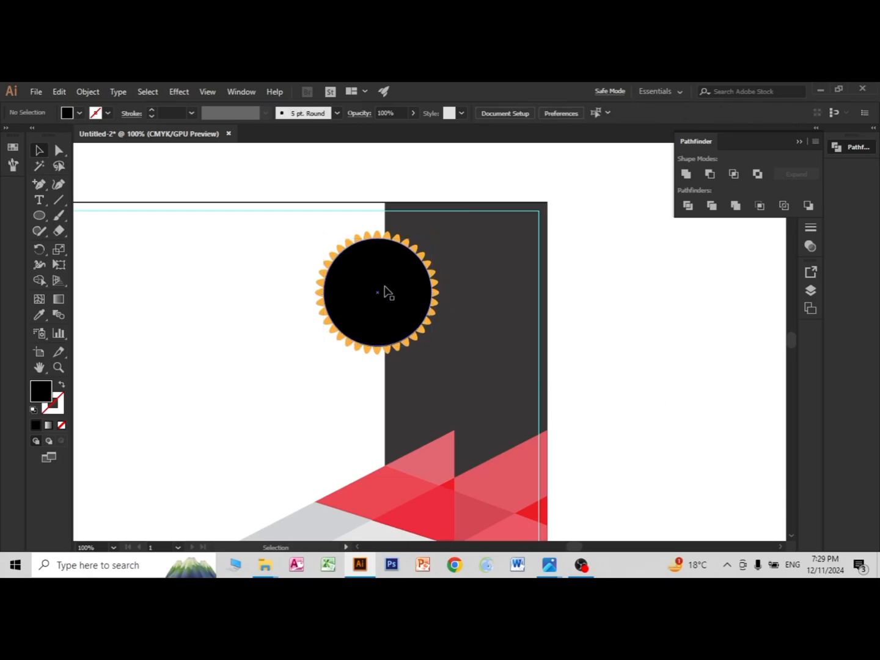
Step: Copy the black circle in place, shrink the copy slightly about its centre, and fill it with white
left_click(385, 288)
key("ctrl+f")
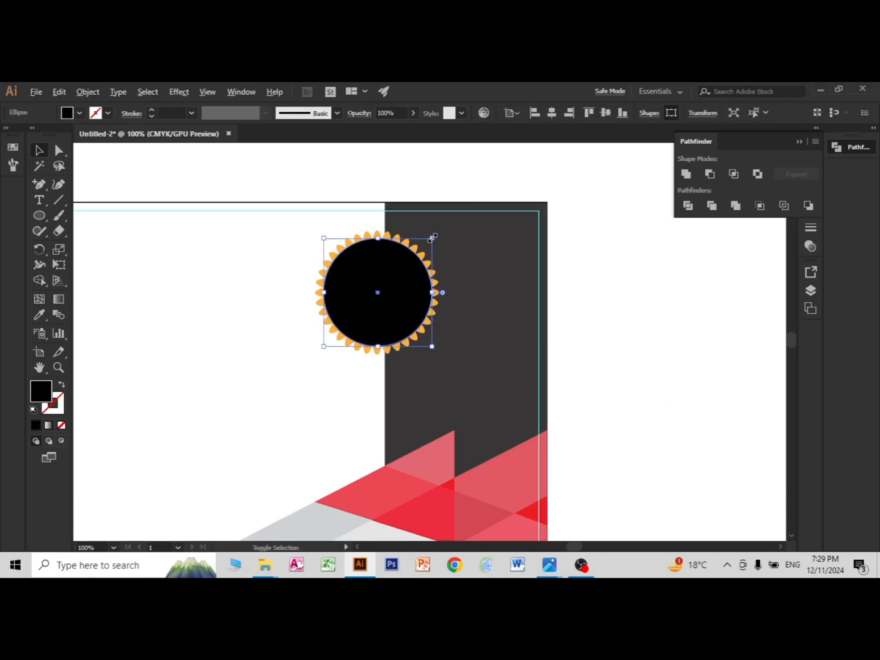
left_click_drag(431, 238, 432, 236)
left_click(68, 112)
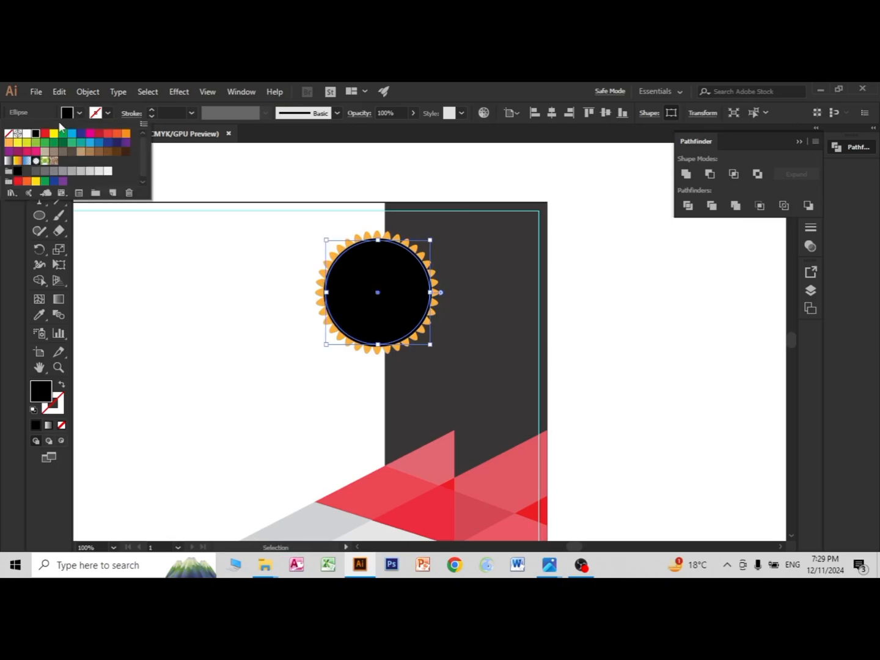
left_click(27, 135)
left_click(678, 355)
left_click(678, 355)
Step: Copy the white circle in place, shrink the copy to leave a thin white ring, and fill it with black
left_click(389, 293)
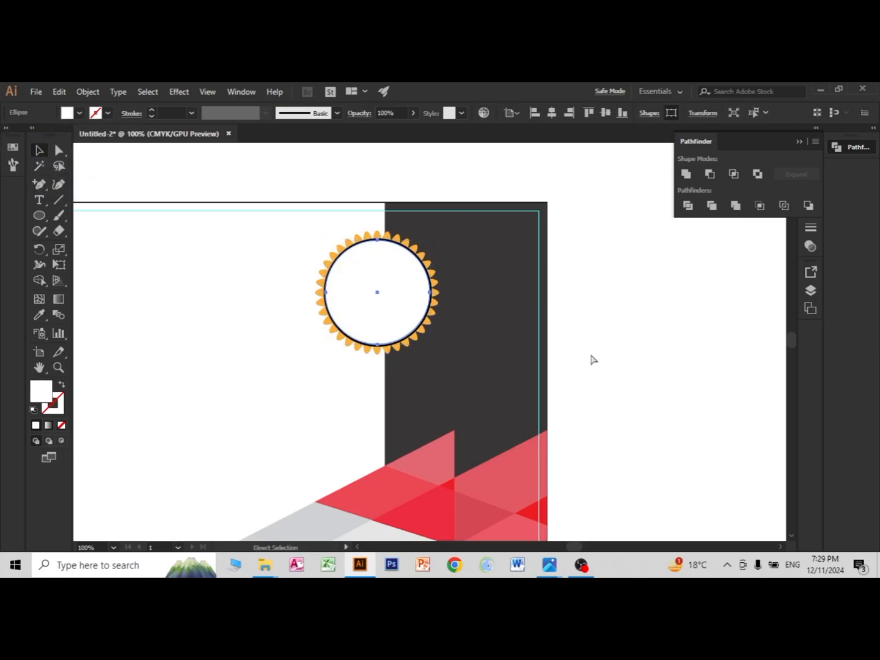
key("v")
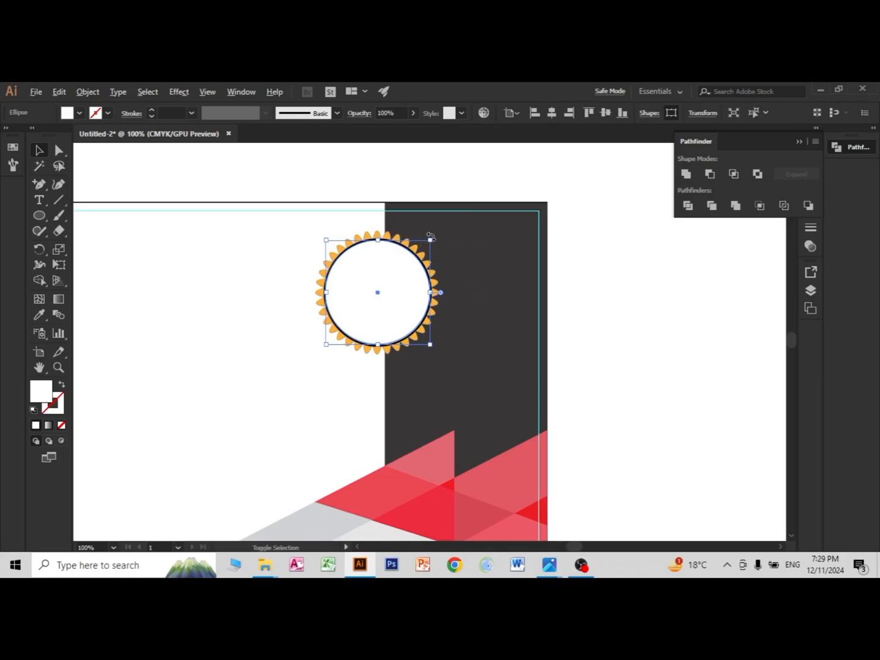
left_click_drag(430, 242, 428, 242)
left_click(80, 113)
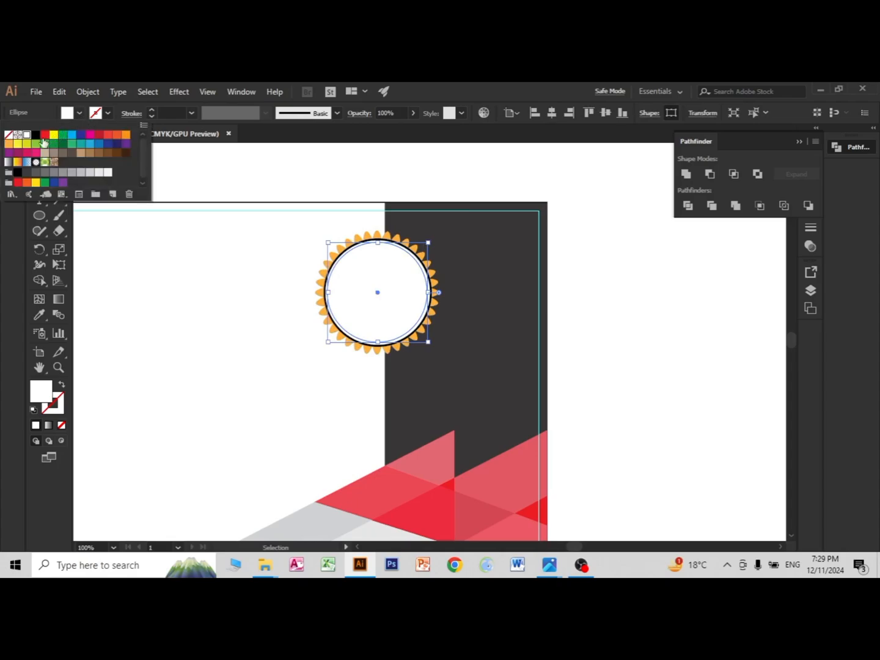
left_click(36, 134)
left_click(688, 374)
left_click(688, 377)
Step: Add a line of placeholder text on the blank white area beside the badge and scale it to about 35.3 pt
key("space")
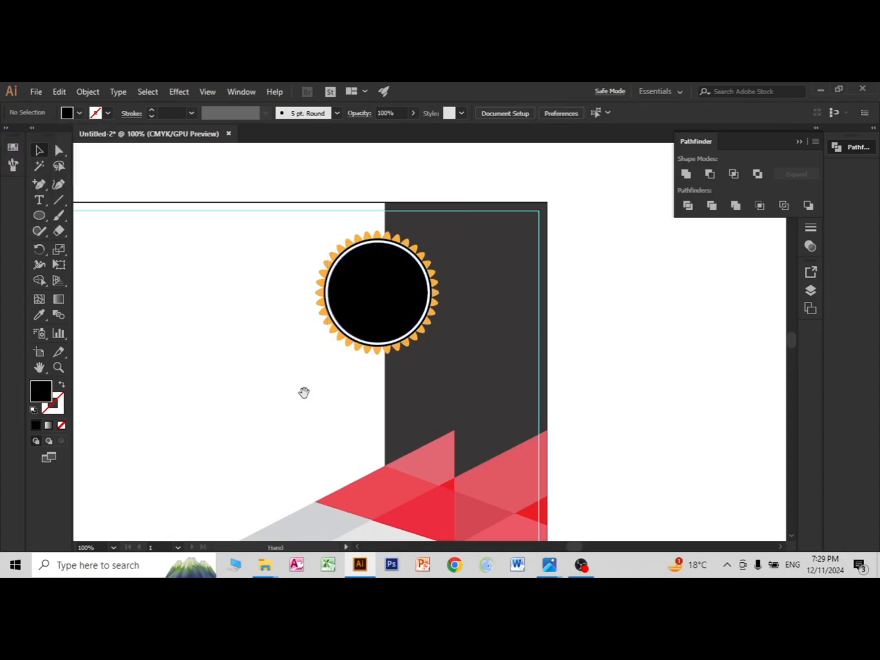
left_click_drag(306, 404, 431, 381)
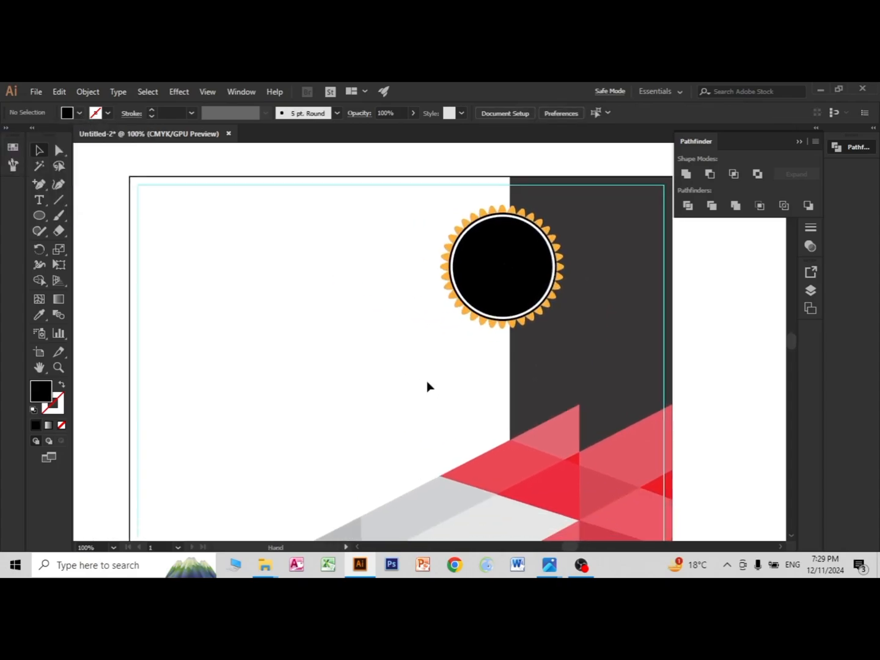
left_click(40, 202)
left_click(196, 269)
left_click(38, 149)
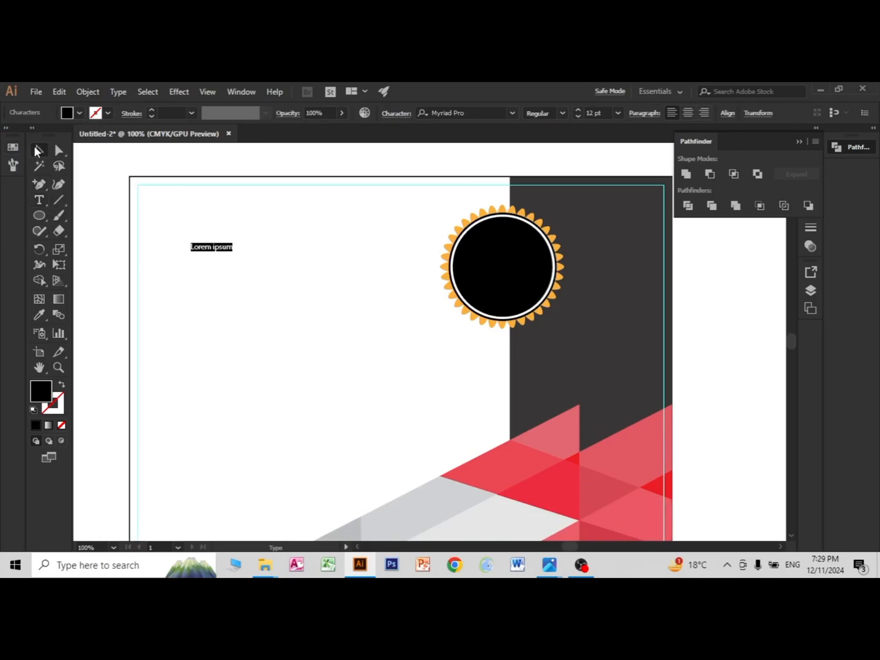
left_click_drag(233, 252, 277, 309)
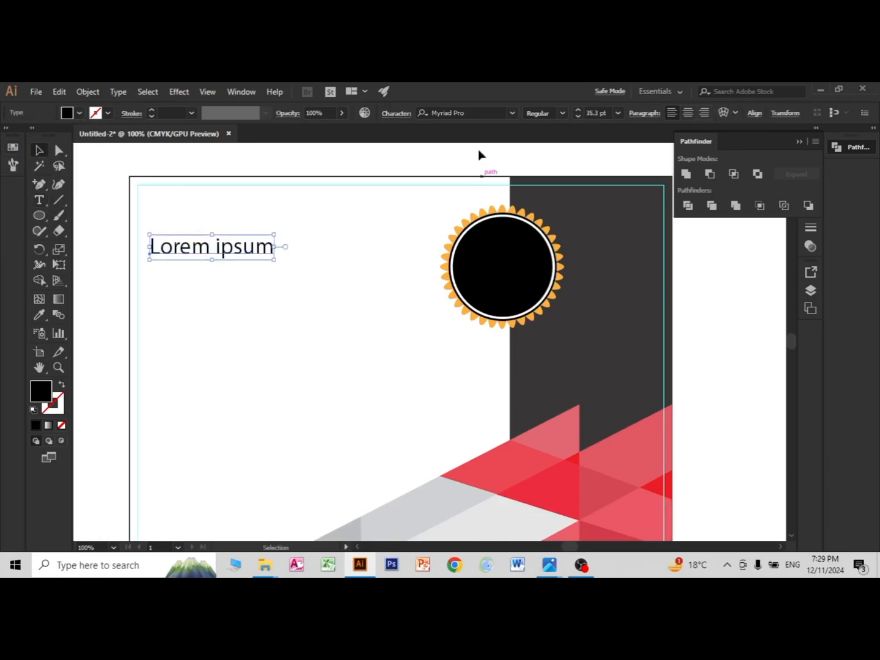
Step: Set the placeholder text's font to Impact and replace its wording with "BEST"
left_click(512, 114)
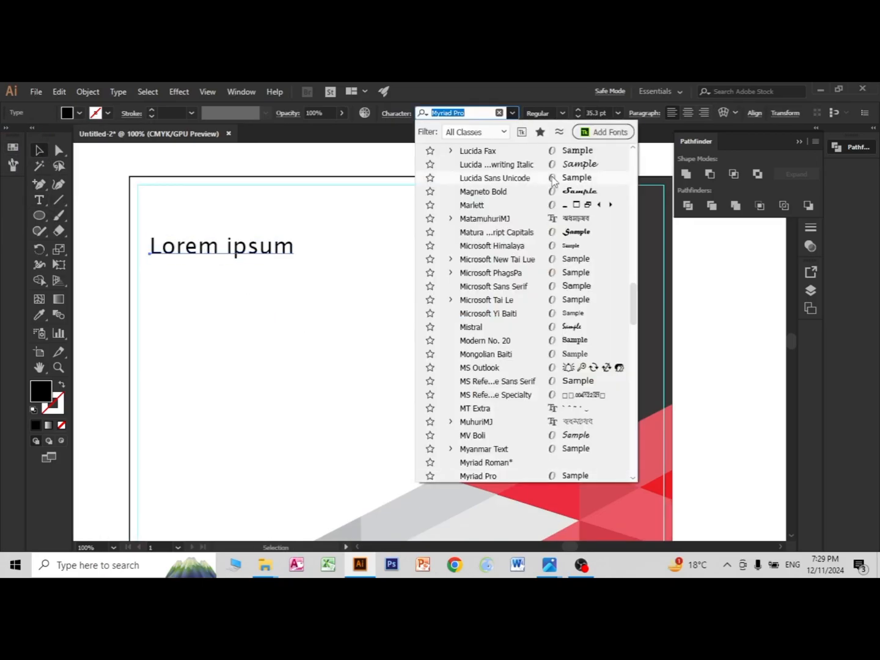
scroll(579, 267, "up", 6)
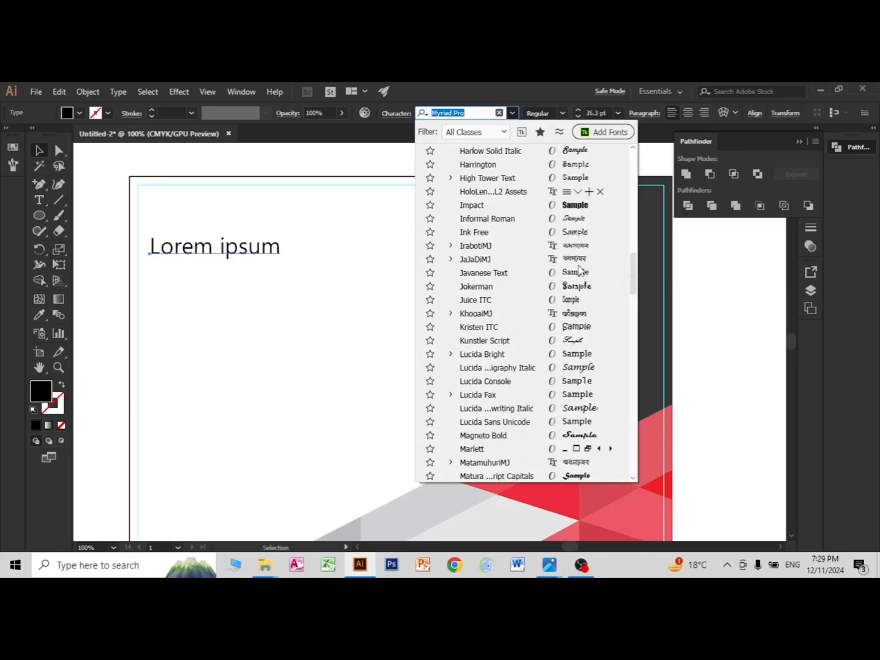
left_click(572, 209)
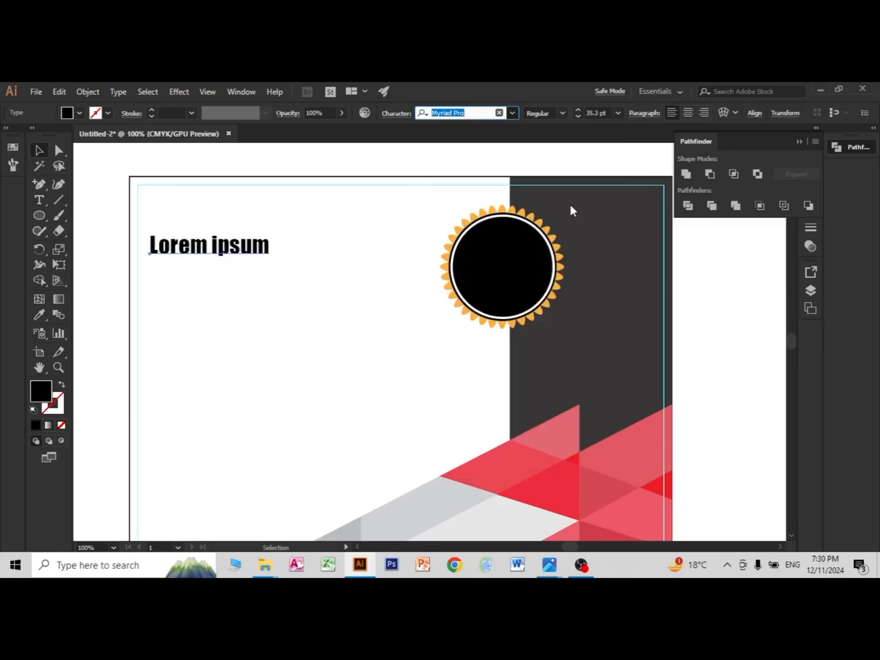
triple_click(232, 247)
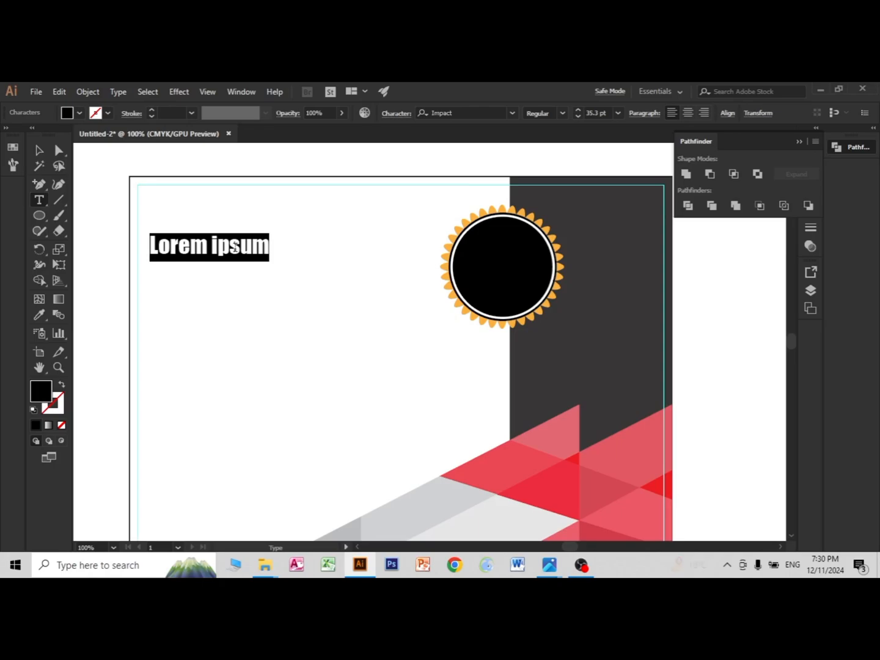
type("BEST")
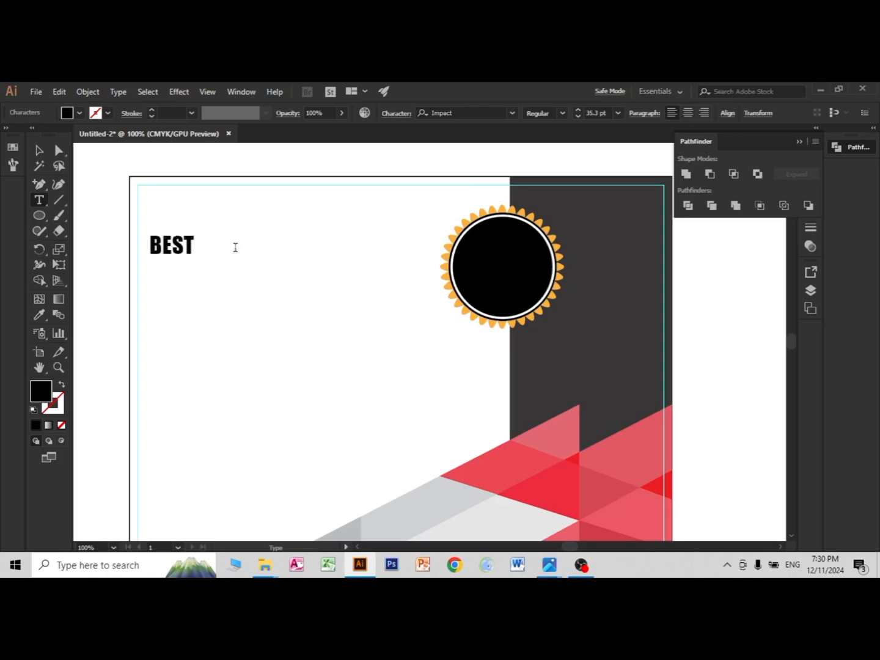
left_click(39, 150)
left_click(228, 369)
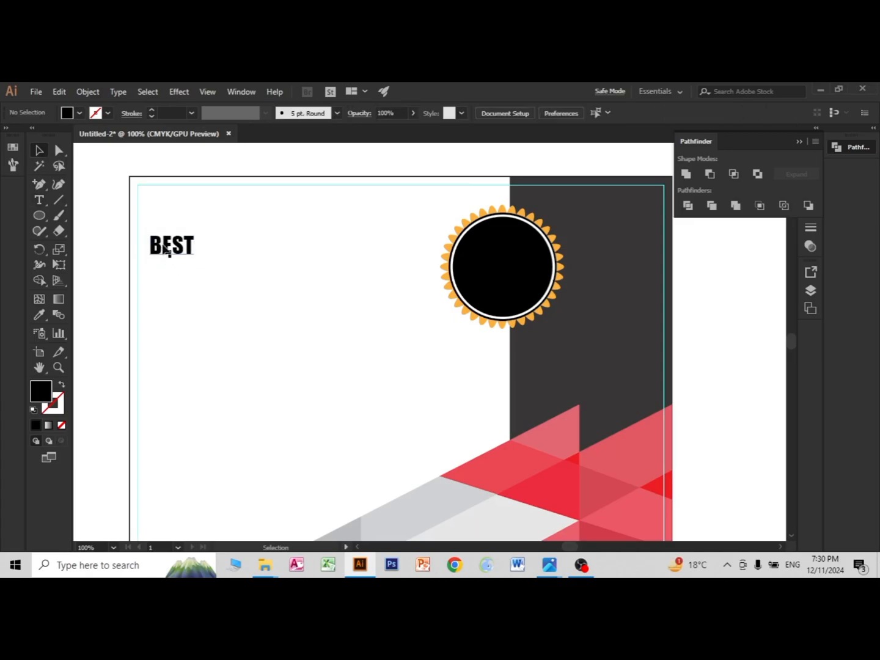
Step: Move the BEST text into the upper half of the badge's black circle and colour it white
left_click_drag(166, 249, 493, 246)
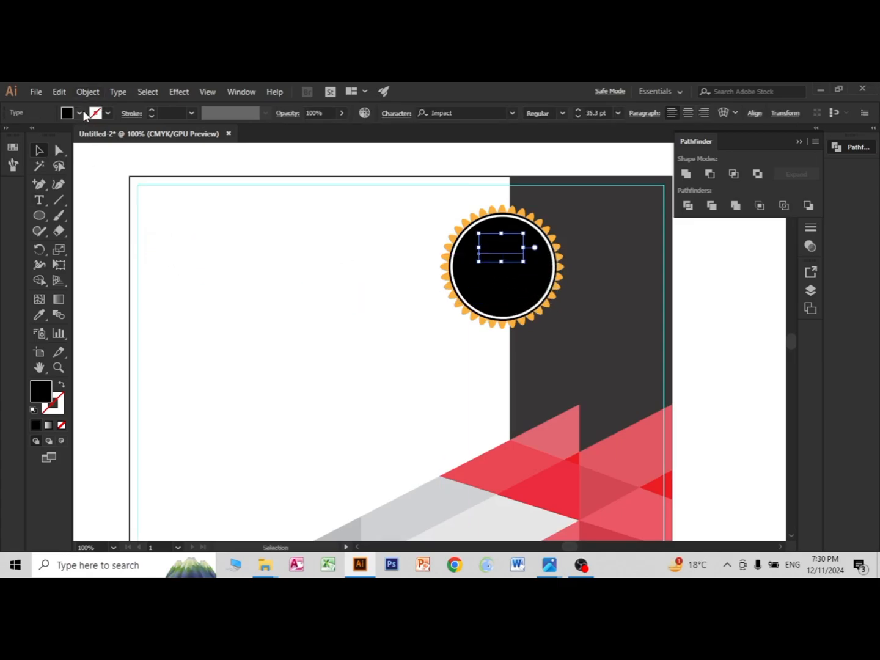
left_click(83, 114)
left_click(26, 138)
left_click(356, 348)
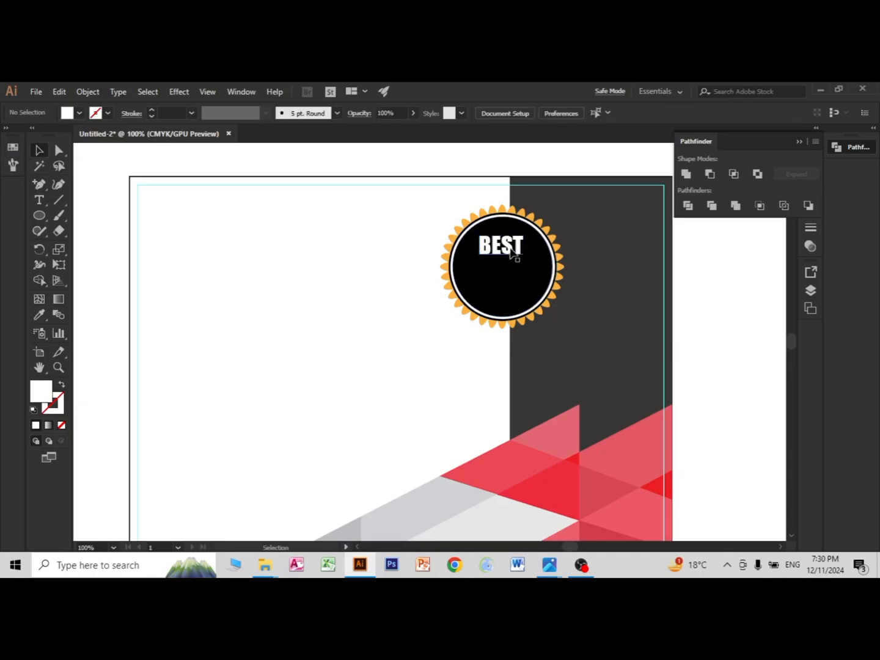
Step: Duplicate the BEST text onto the blank white area beside the badge
left_click(512, 252)
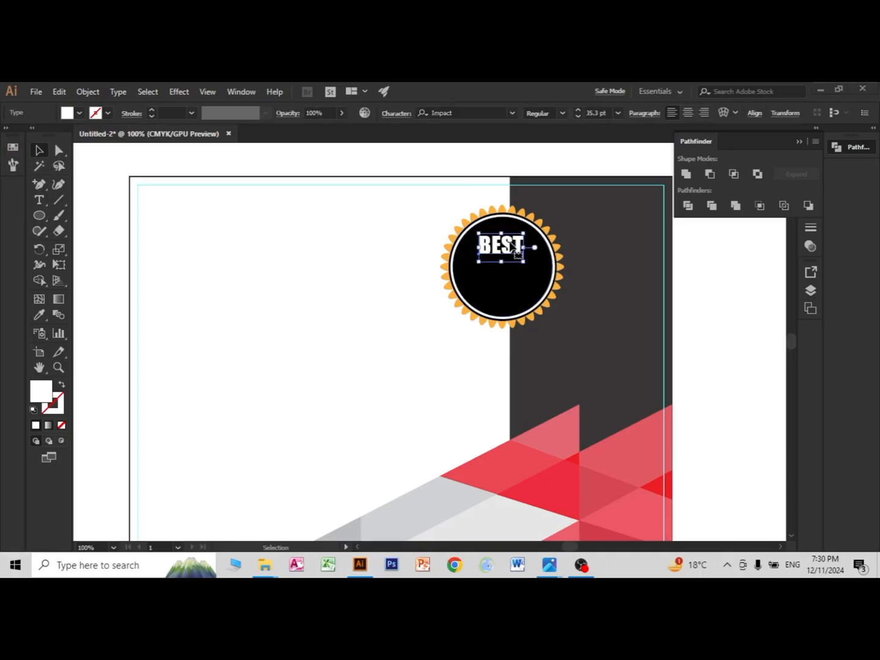
key("super")
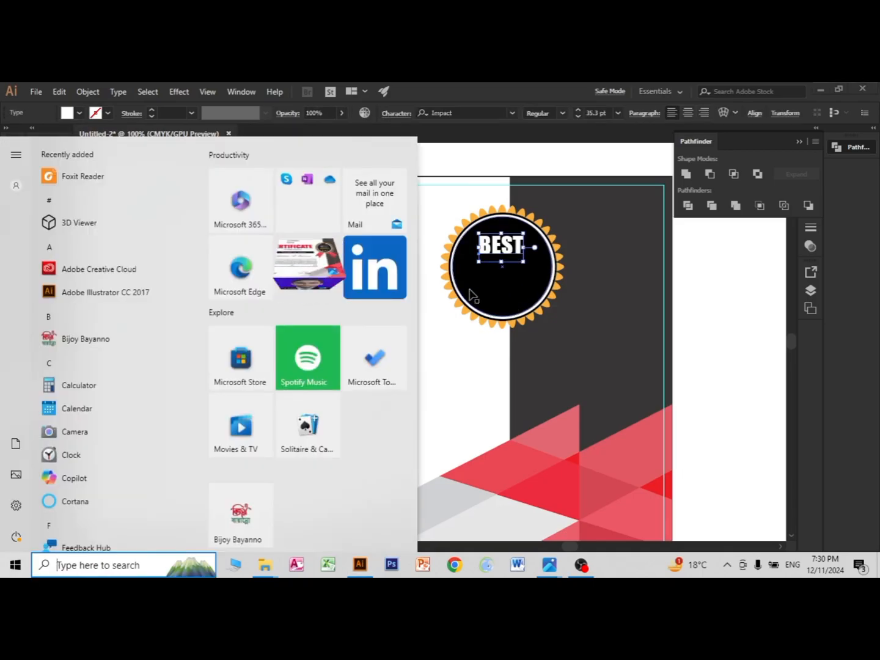
left_click(451, 344)
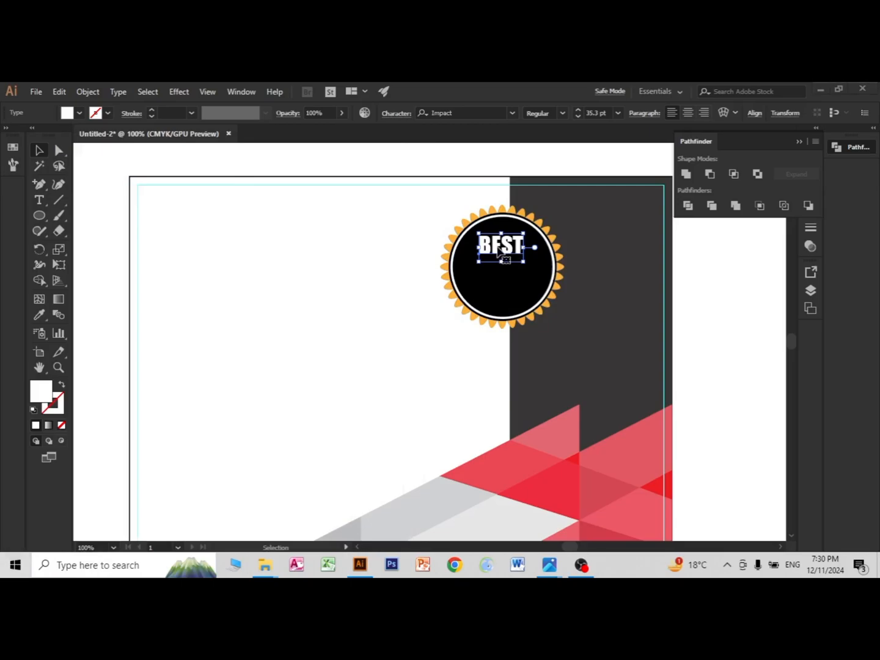
key("super")
key("super")
left_click_drag(502, 253, 338, 314)
Step: Colour the duplicated BEST text yellow, and replace that with the badge's light orange swatch
left_click(80, 113)
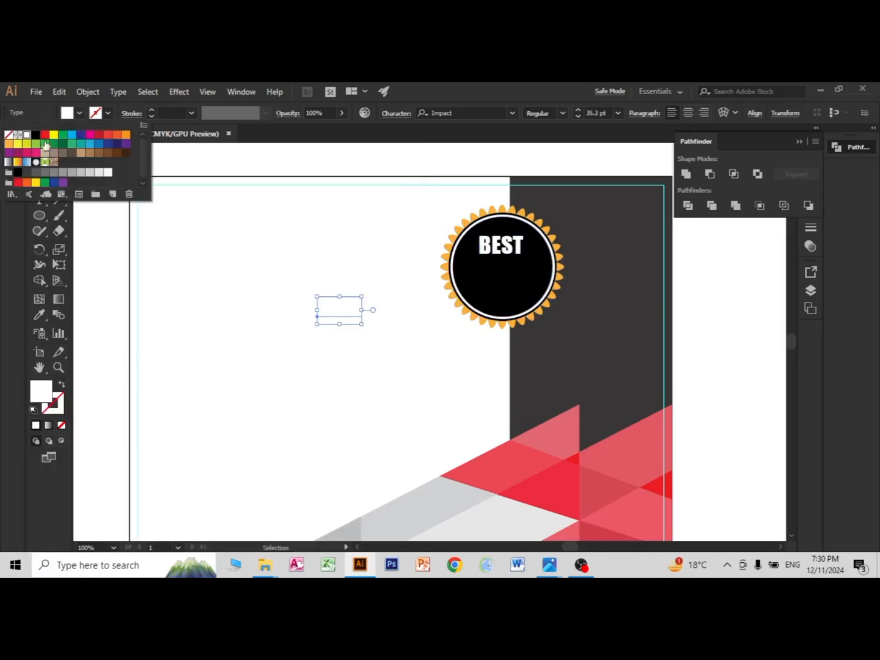
left_click(54, 135)
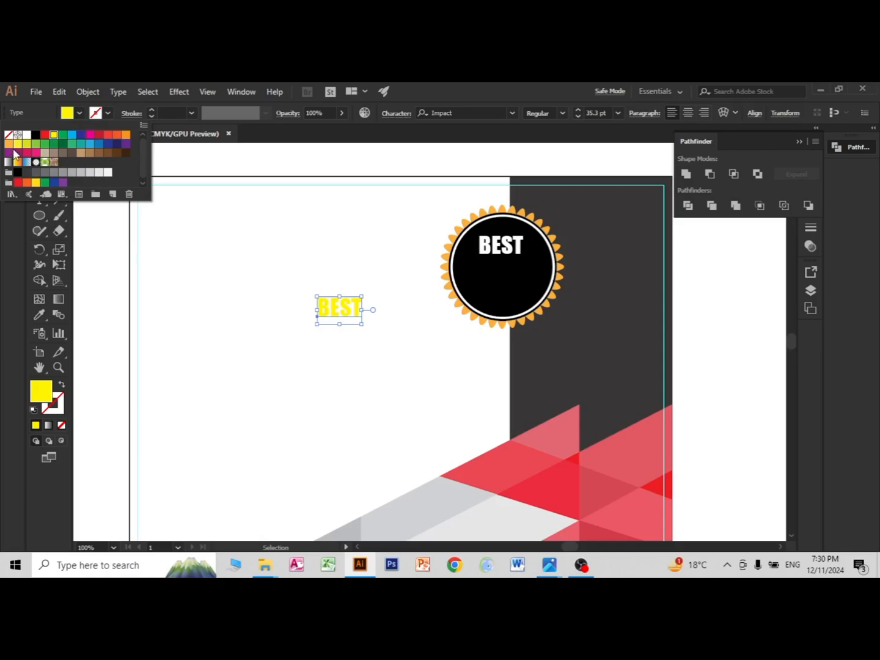
left_click(9, 145)
left_click(288, 374)
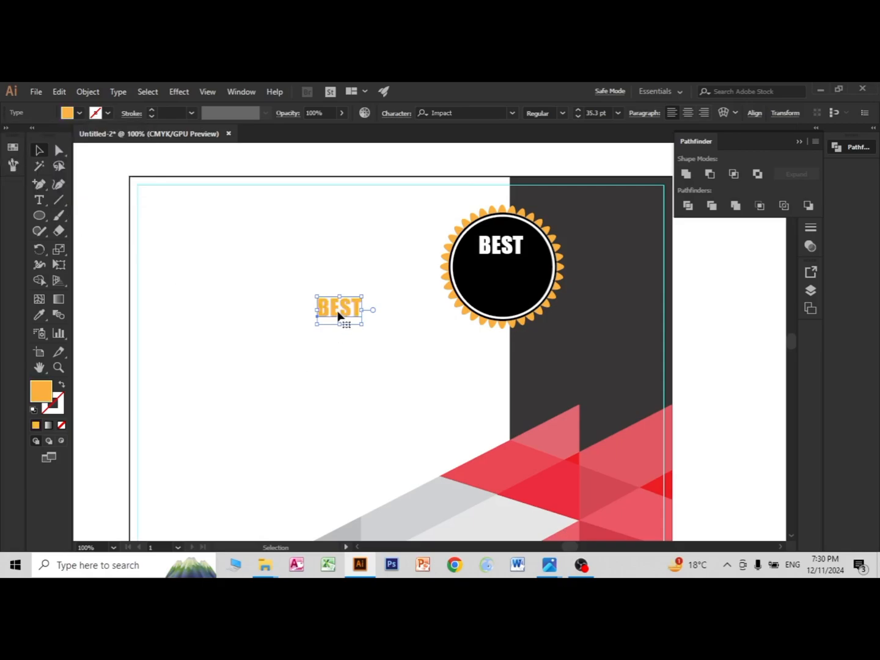
Step: Change the duplicated text to "AWARD" and place it directly beneath BEST inside the badge's black circle
double_click(338, 312)
type("AWARD")
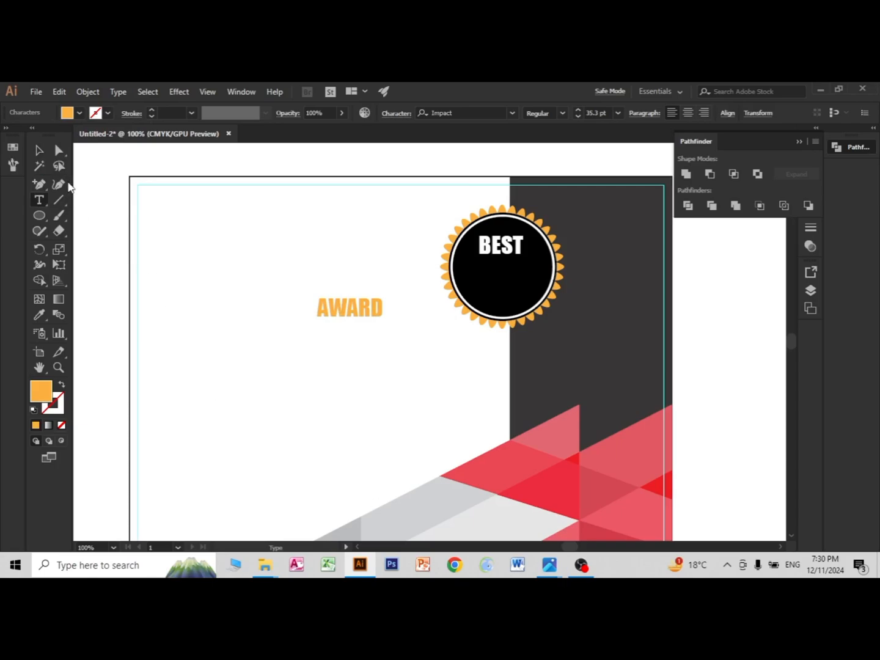
left_click(39, 150)
left_click(259, 382)
left_click_drag(350, 319, 498, 279)
left_click(326, 320)
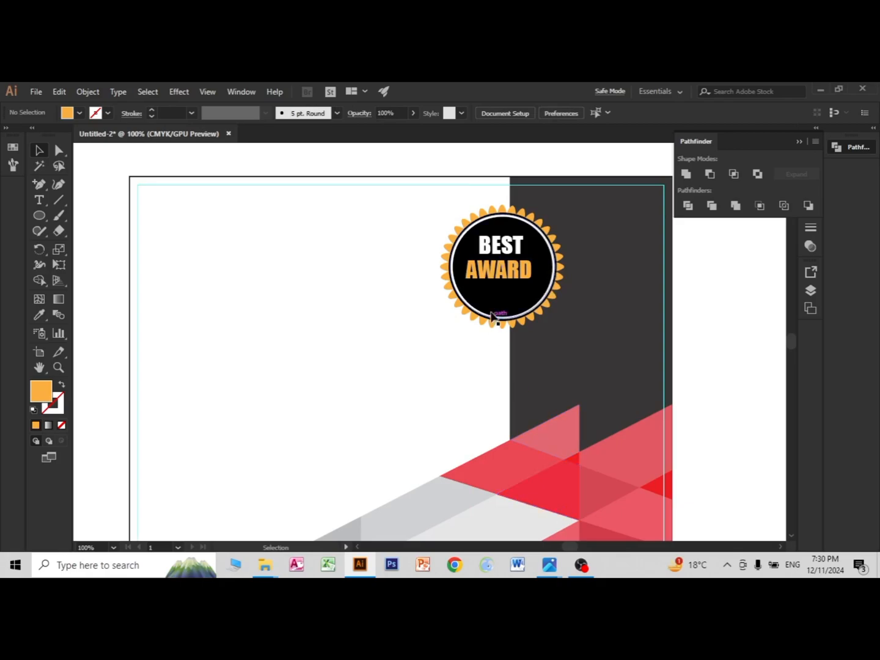
Step: Nudge the AWARD text slightly to centre it under BEST and recolour it bright yellow
left_click(496, 286)
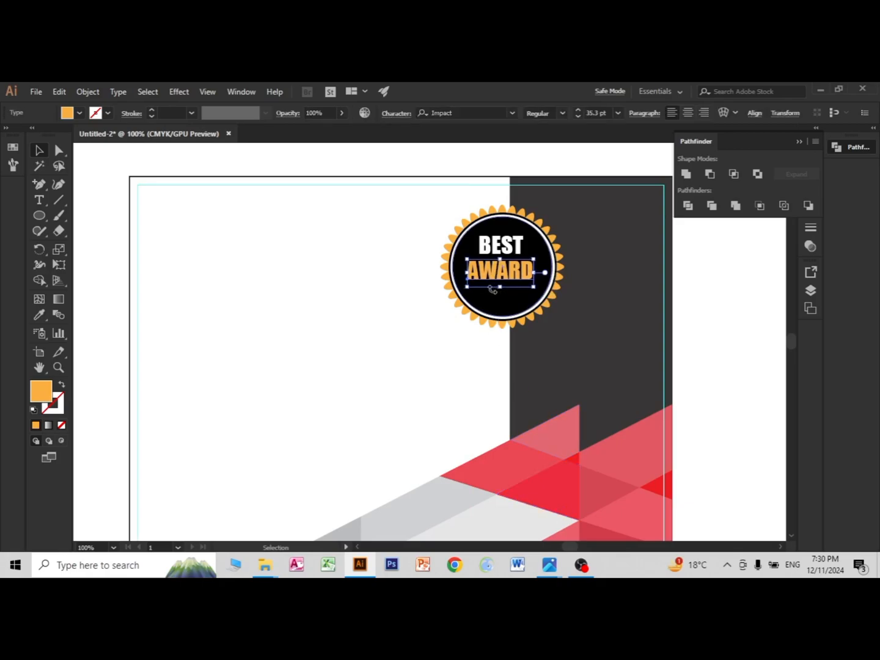
left_click(79, 113)
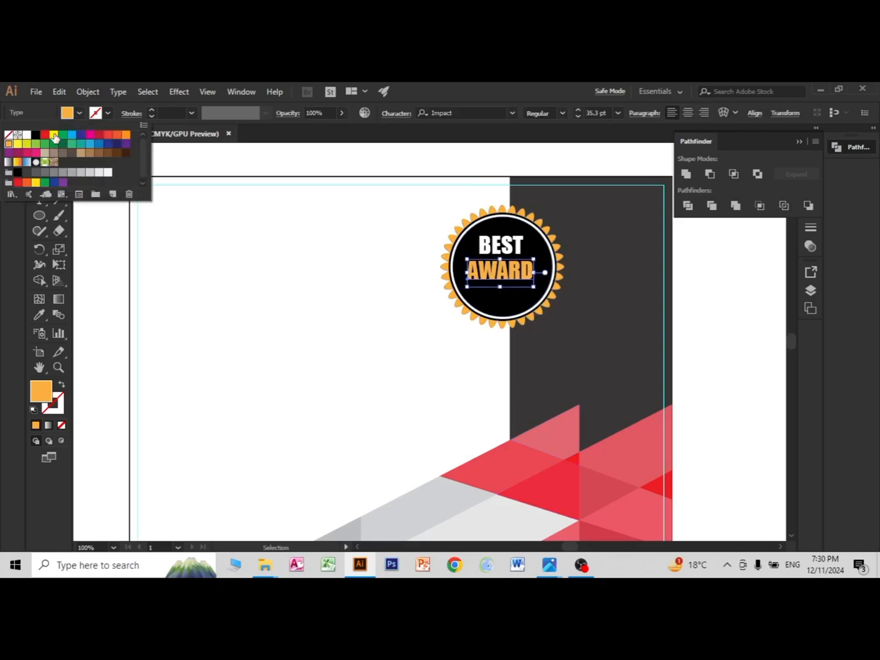
left_click(54, 137)
left_click(307, 335)
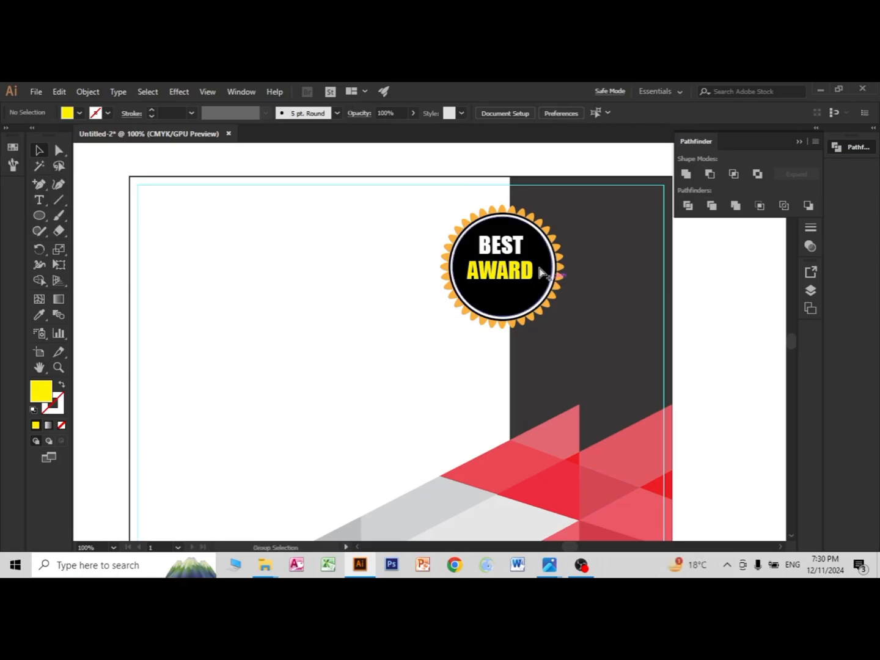
Step: Draw a row of three yellow dots below AWARD in the badge's black circle, a larger centre dot flanked by two smaller ones
left_click(505, 272)
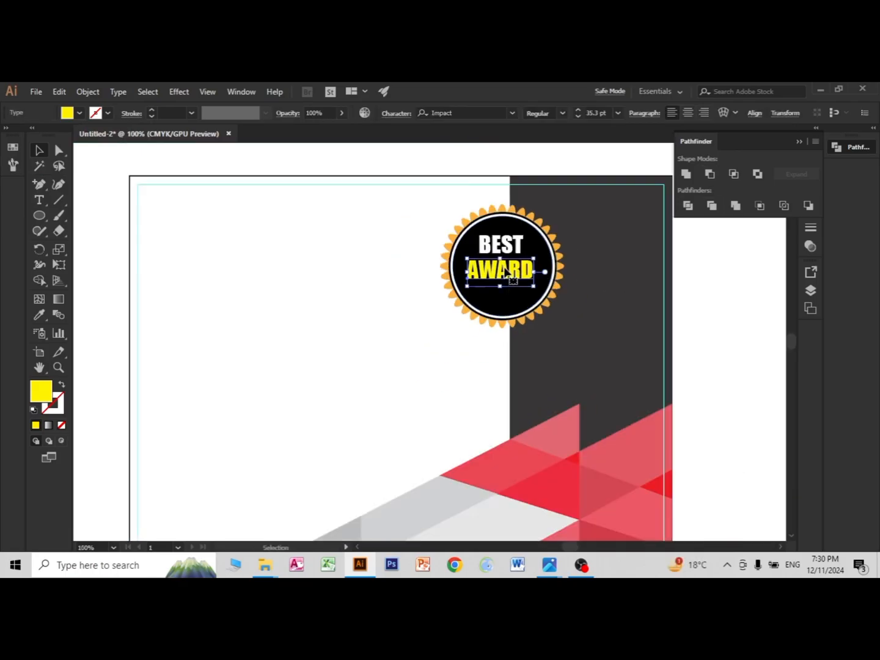
left_click(722, 316)
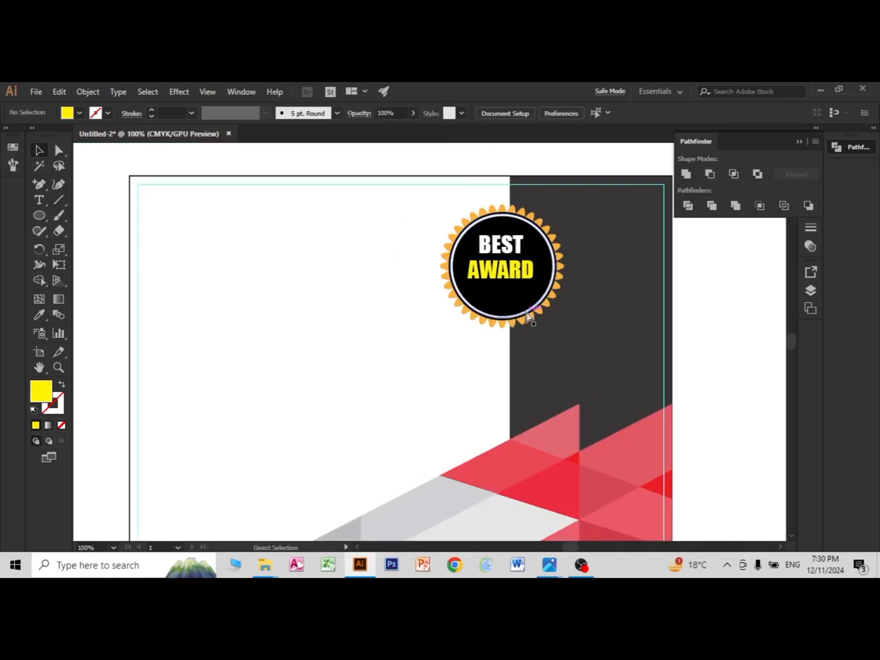
scroll(524, 315, "up", 2)
left_click_drag(41, 213, 90, 245)
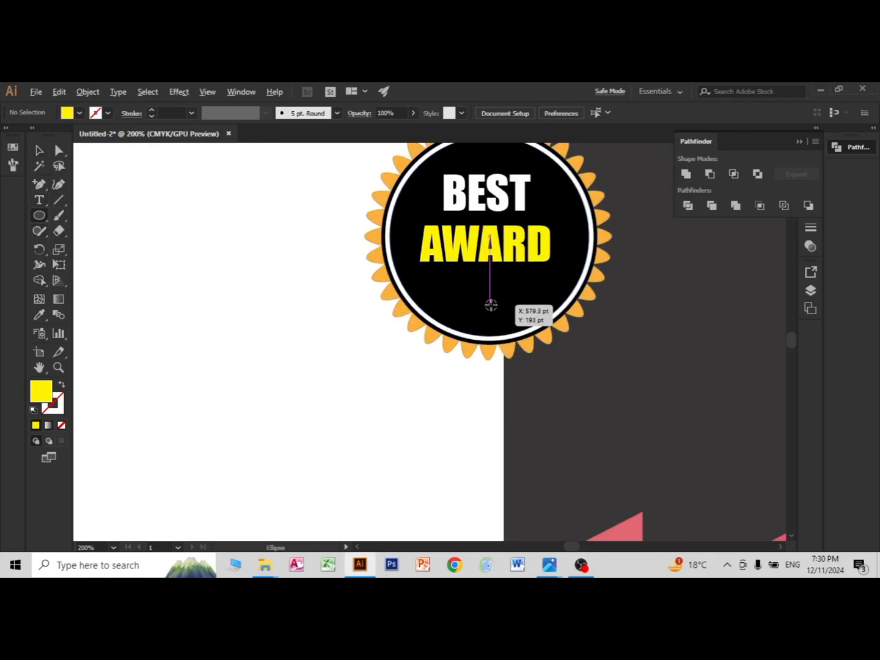
mouse_move(491, 305)
left_mouse_down()
mouse_move(498, 313)
mouse_move(527, 311)
left_mouse_up()
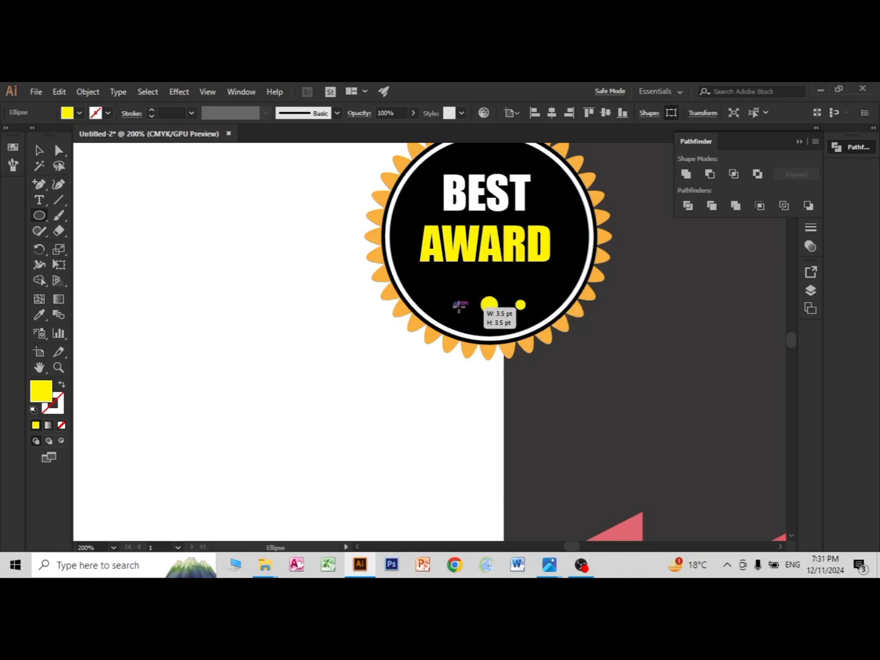
left_click_drag(453, 301, 459, 309)
key("Right")
key("Right")
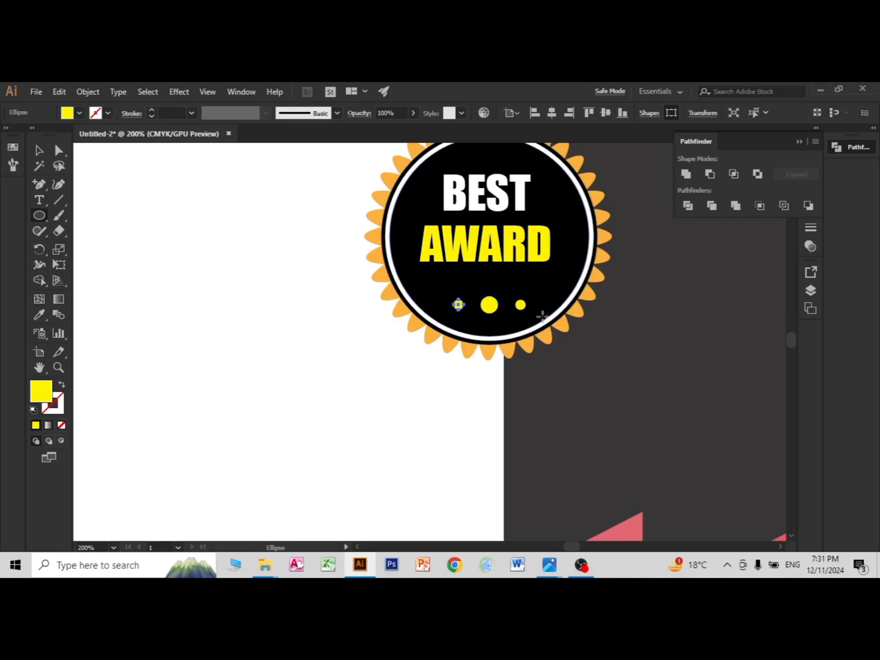
left_click(39, 151)
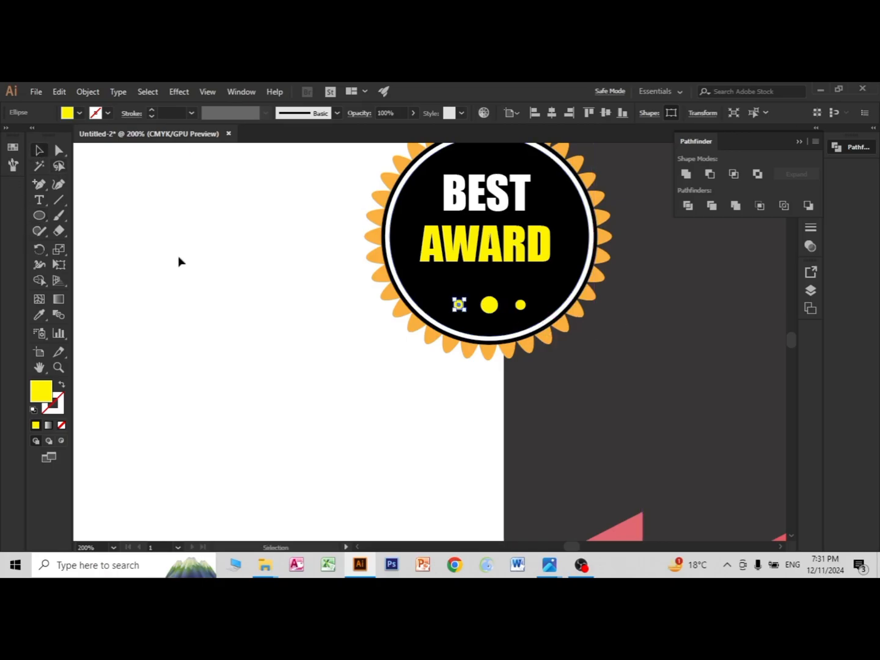
left_click(179, 260)
scroll(439, 313, "down", 4)
scroll(357, 356, "up", 2)
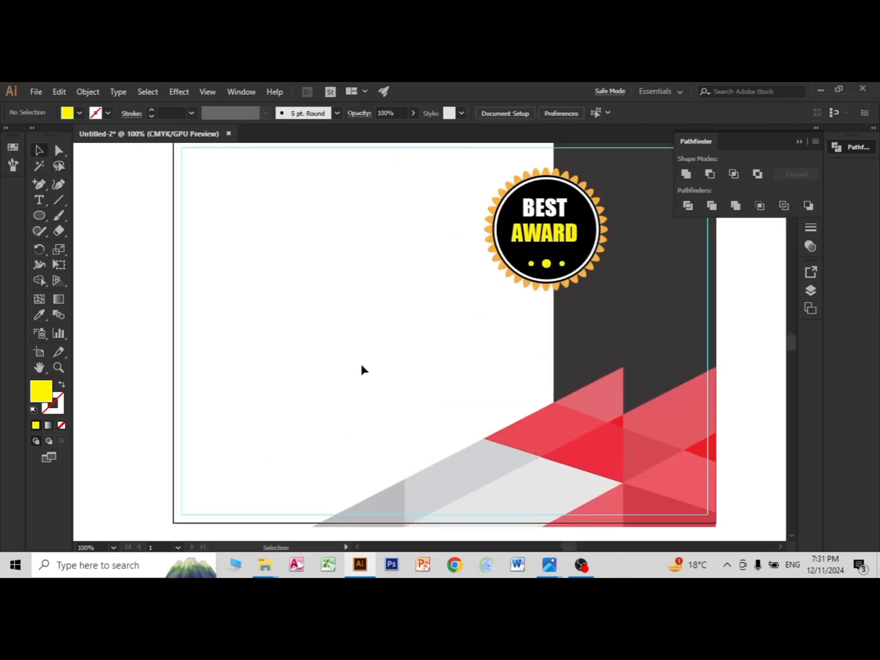
Step: Draw a wide yellow rectangle on the blank white area beside the badge as the ribbon base
left_click_drag(344, 362, 357, 385)
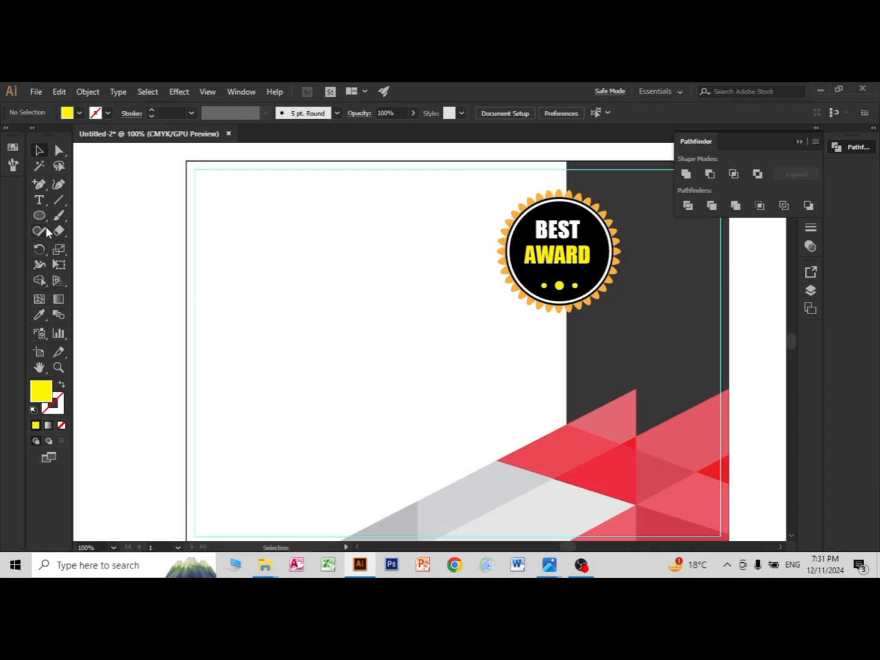
left_click_drag(39, 215, 77, 213)
left_click_drag(329, 281, 454, 313)
scroll(507, 319, "up", 1)
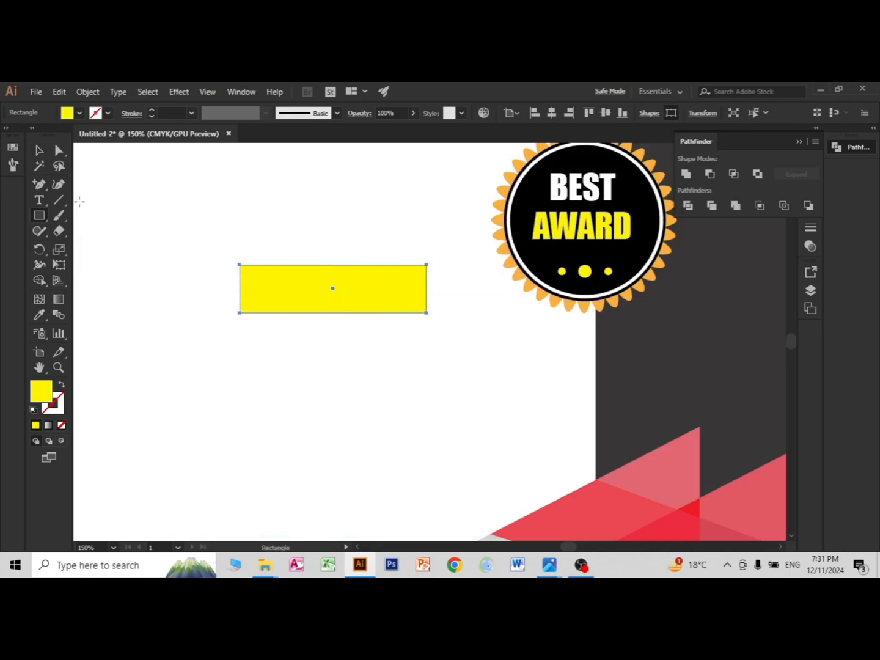
Step: Add an anchor point midway on the rectangle's left edge and pull it inward to form a V-shaped ribbon notch
left_click_drag(33, 185, 64, 196)
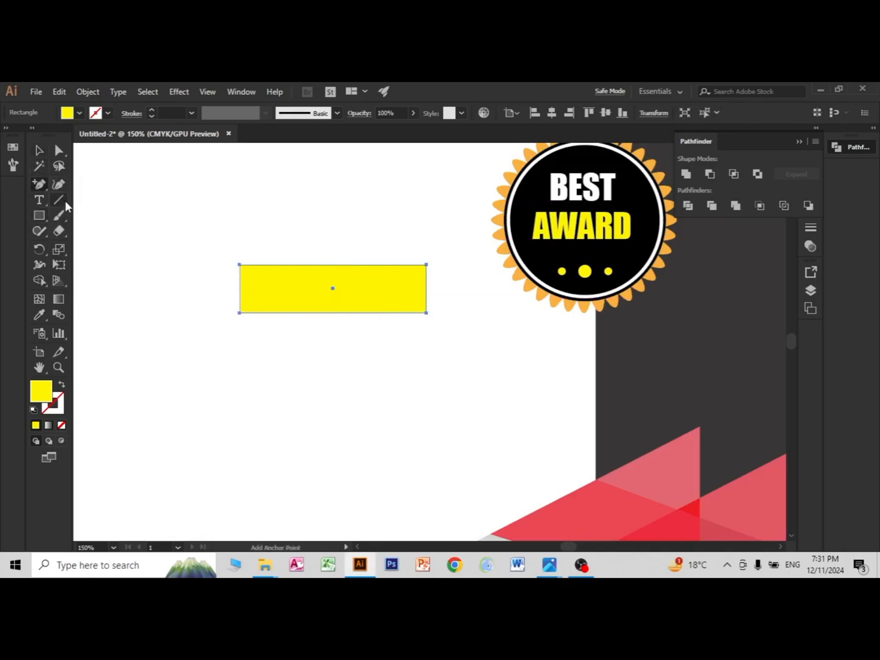
left_click(241, 288)
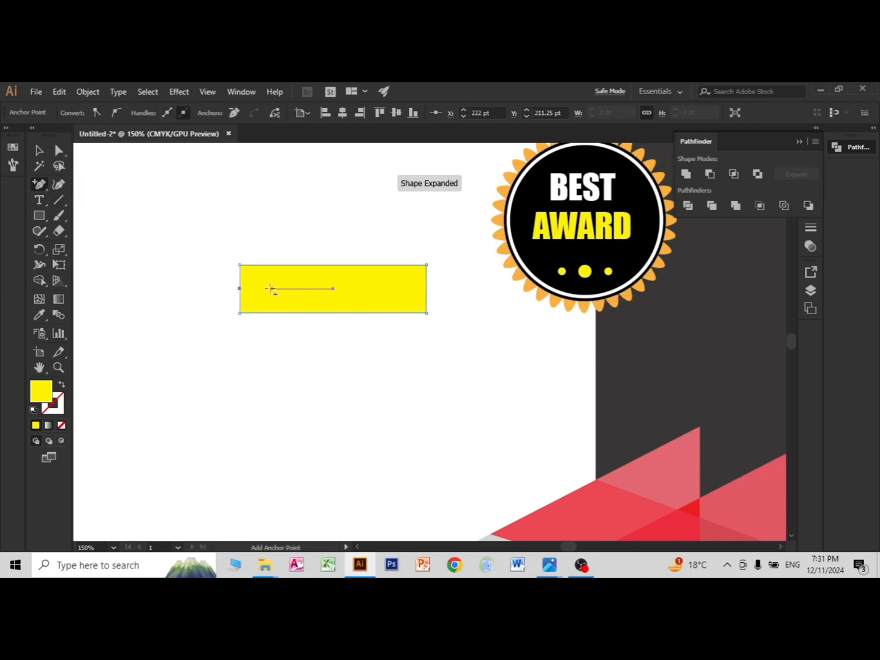
left_click(58, 151)
right_click(58, 154)
left_click(107, 154)
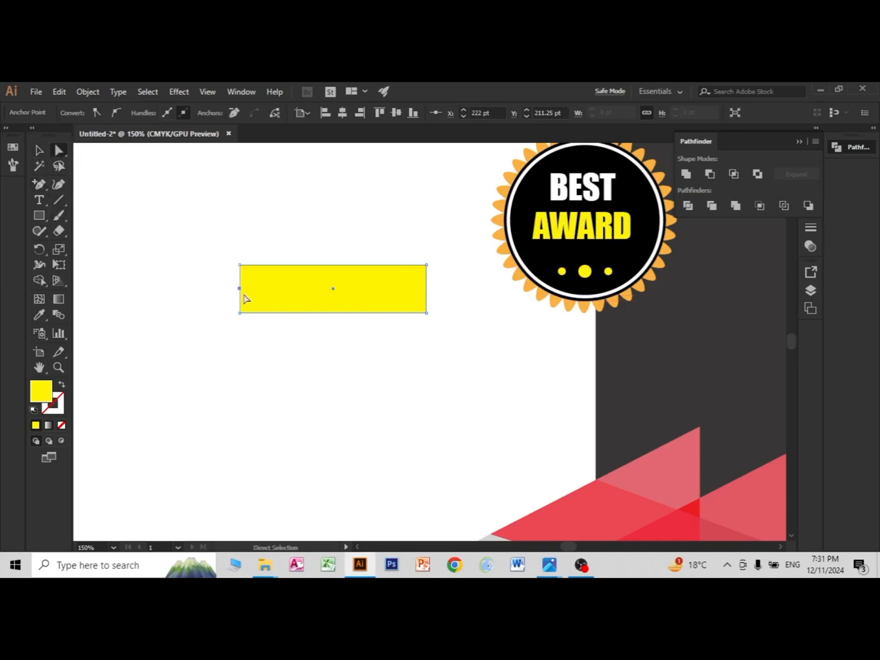
left_click_drag(240, 288, 267, 293)
Step: Divide the ribbon into upper and lower halves with a horizontal line through its middle, and ungroup the pieces
left_click(59, 201)
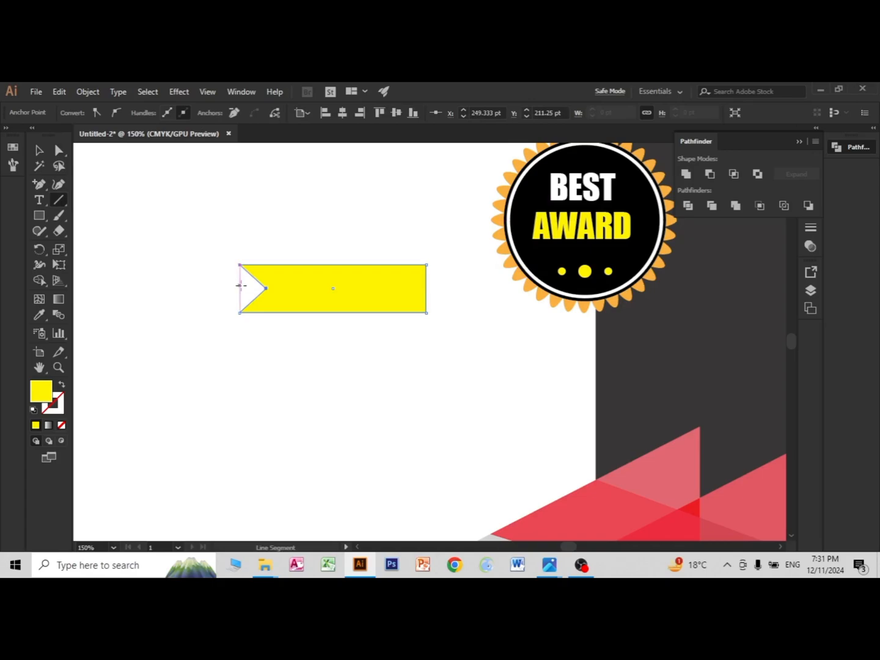
left_click_drag(241, 286, 453, 288)
left_click(37, 151)
left_click_drag(192, 239, 414, 363)
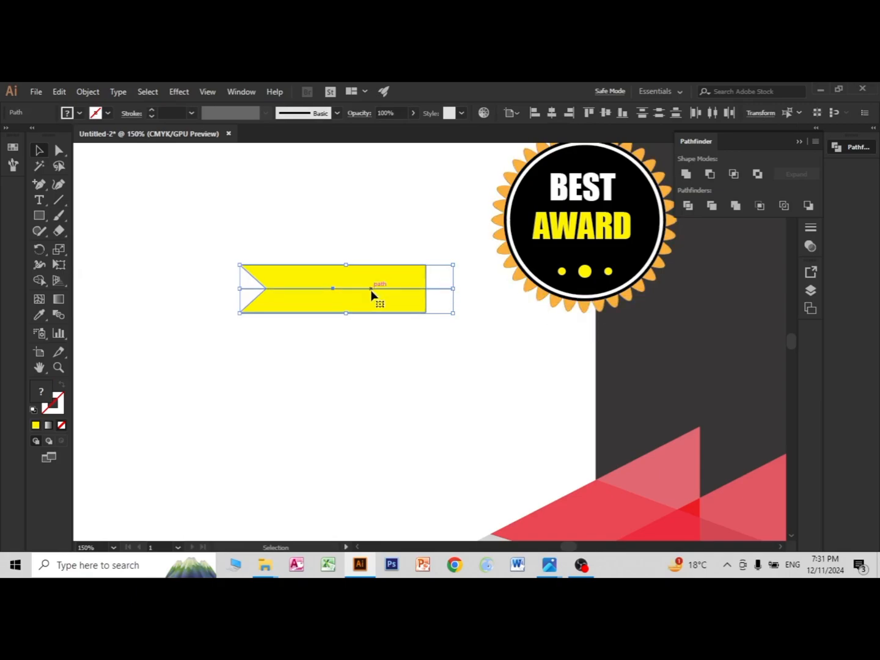
left_click(687, 206)
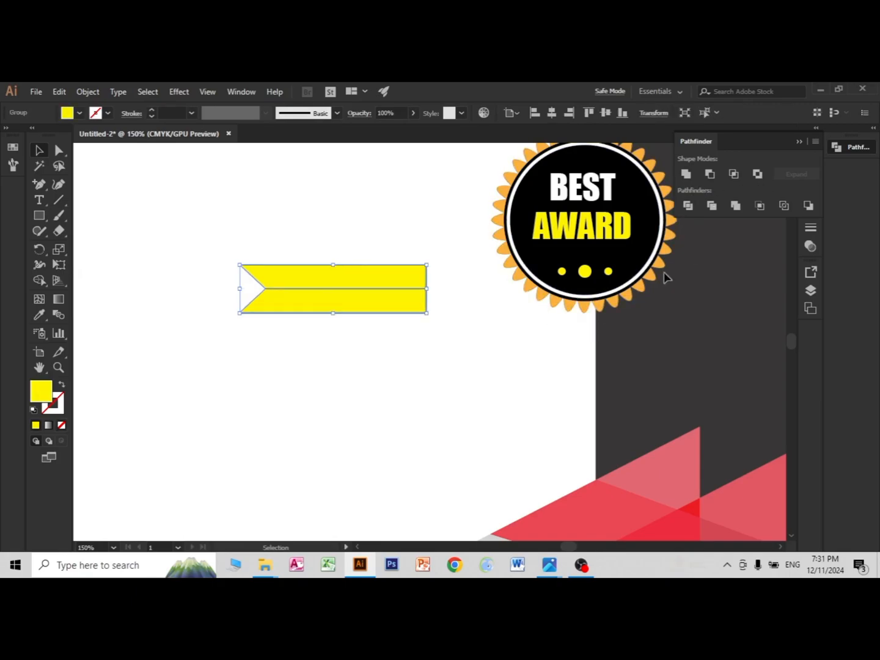
right_click(369, 279)
left_click(399, 368)
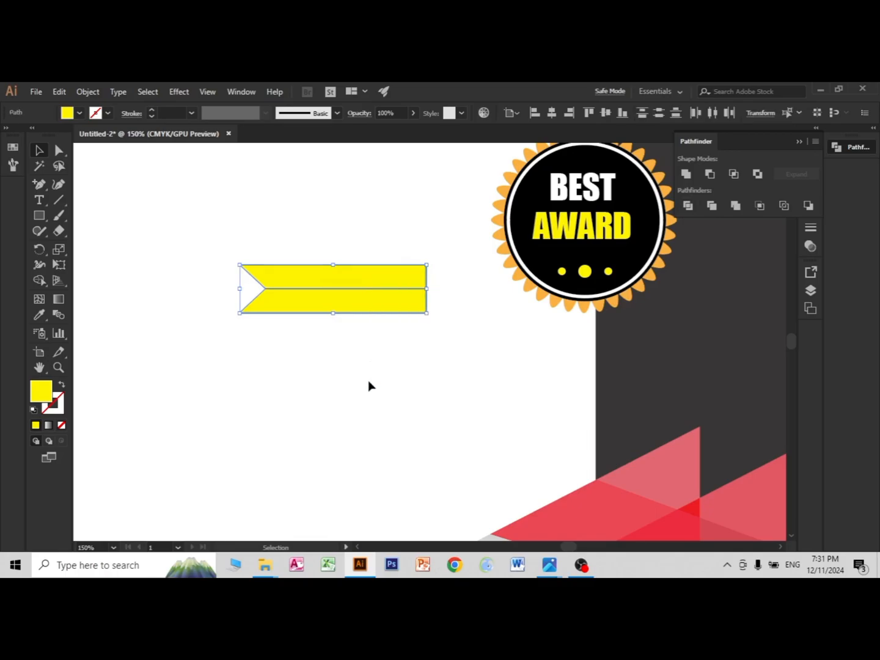
Step: Fill the ribbon's lower half with a crimson red
left_click(369, 386)
left_click(346, 302)
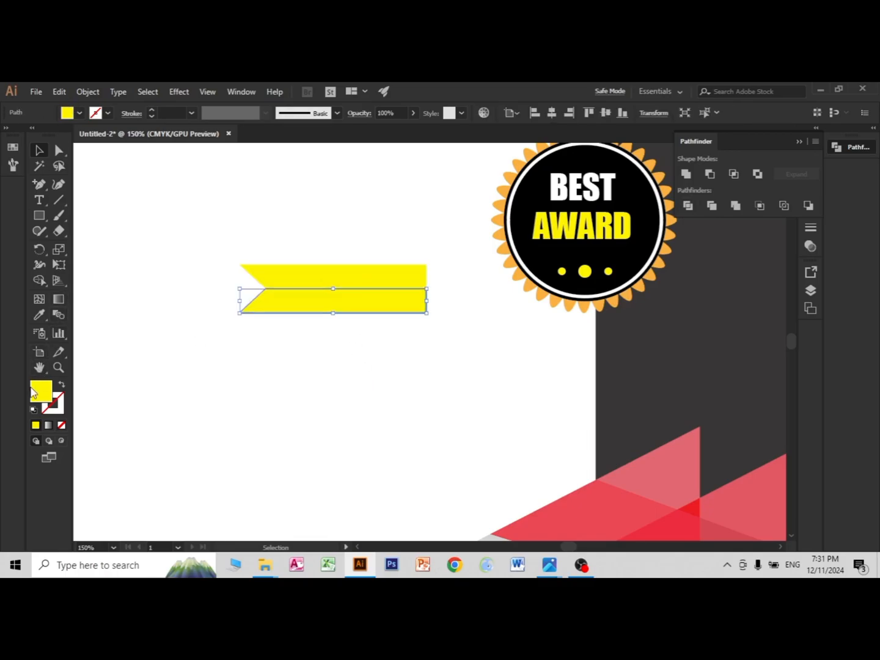
double_click(54, 392)
left_click(687, 196)
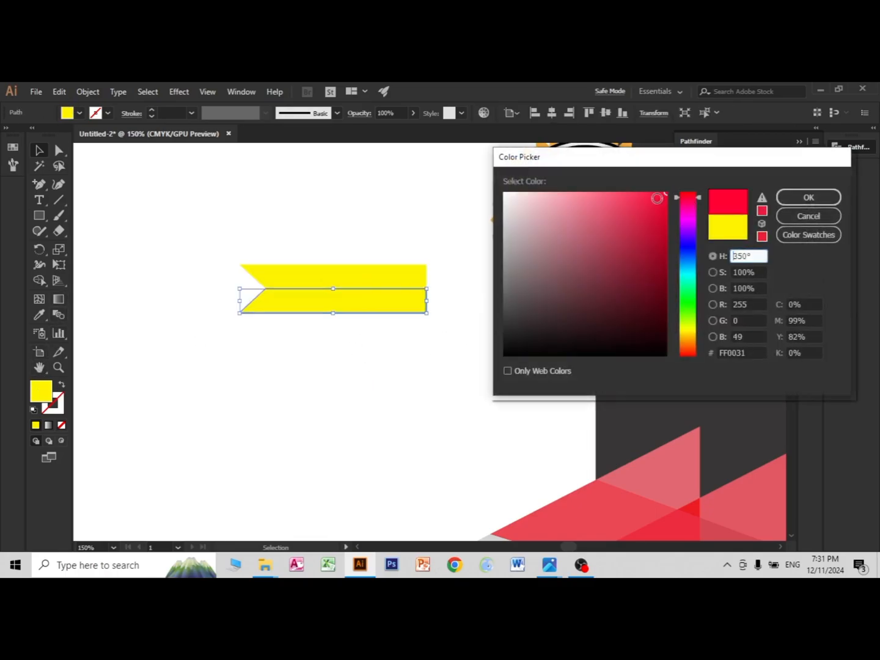
left_click_drag(653, 198, 638, 200)
left_click(789, 202)
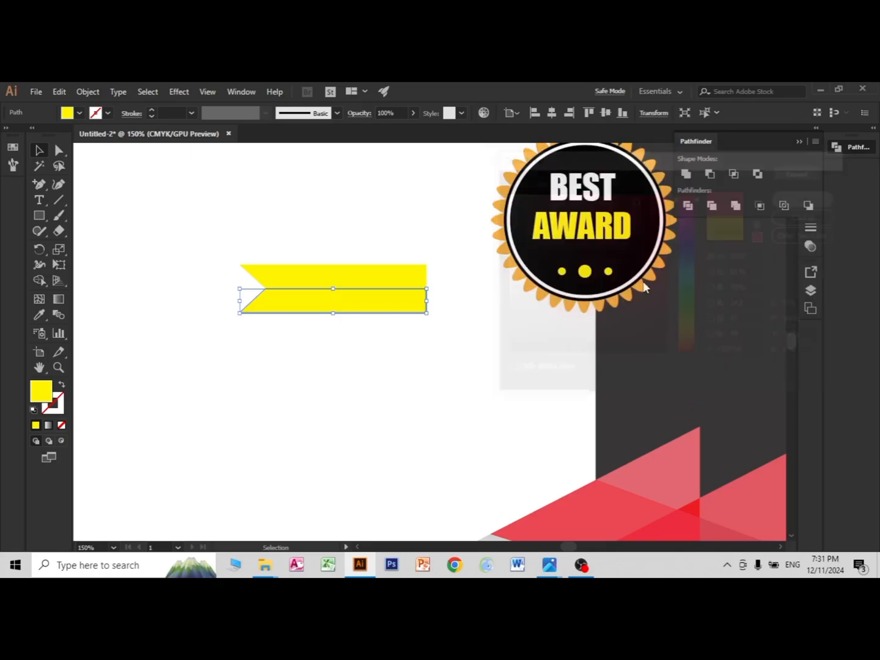
Step: Fill the ribbon's upper half with the lighter pinkish red F75E74
left_click(346, 318)
left_click(318, 275)
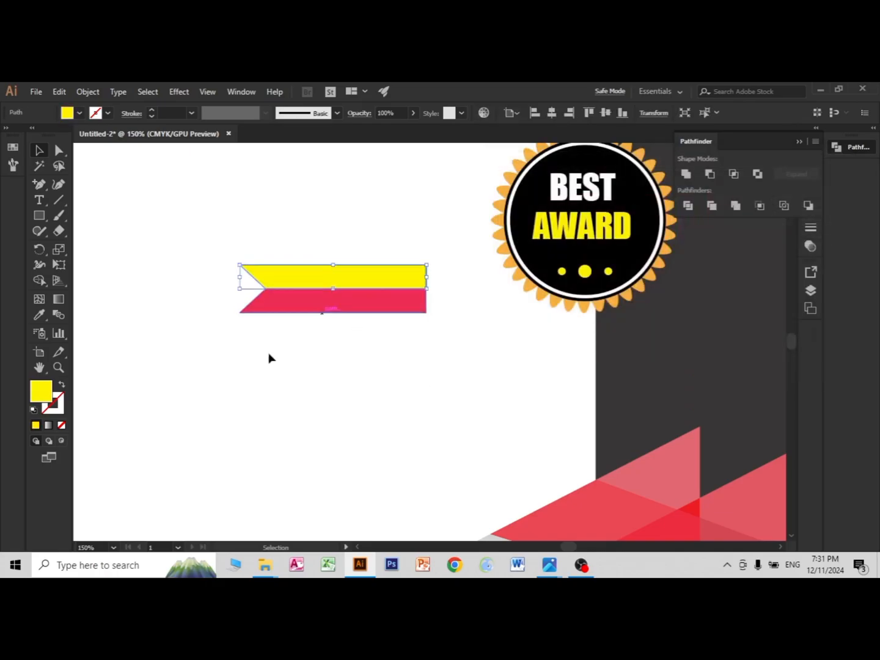
double_click(43, 397)
left_click(687, 210)
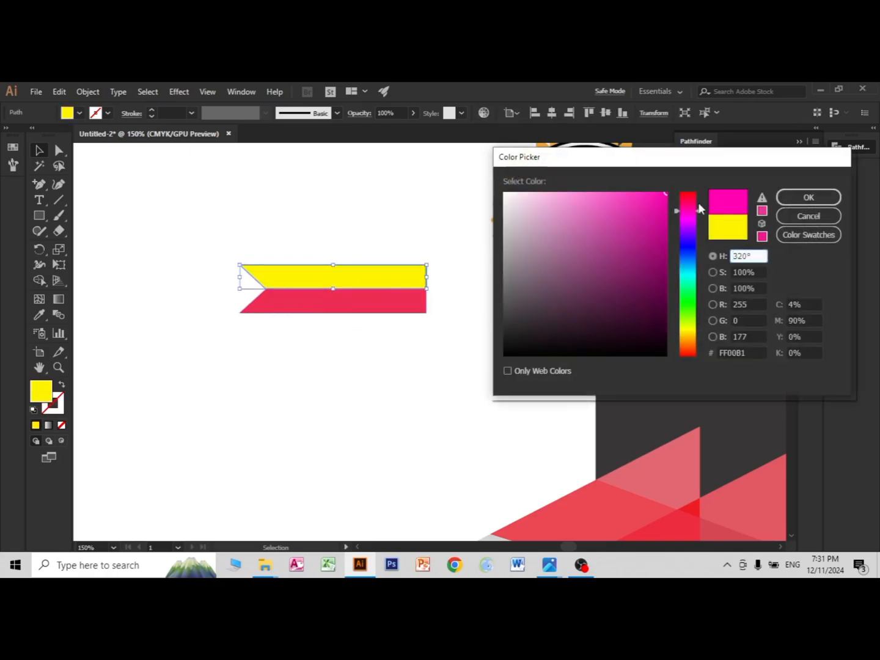
left_click(687, 196)
left_click_drag(629, 197, 606, 197)
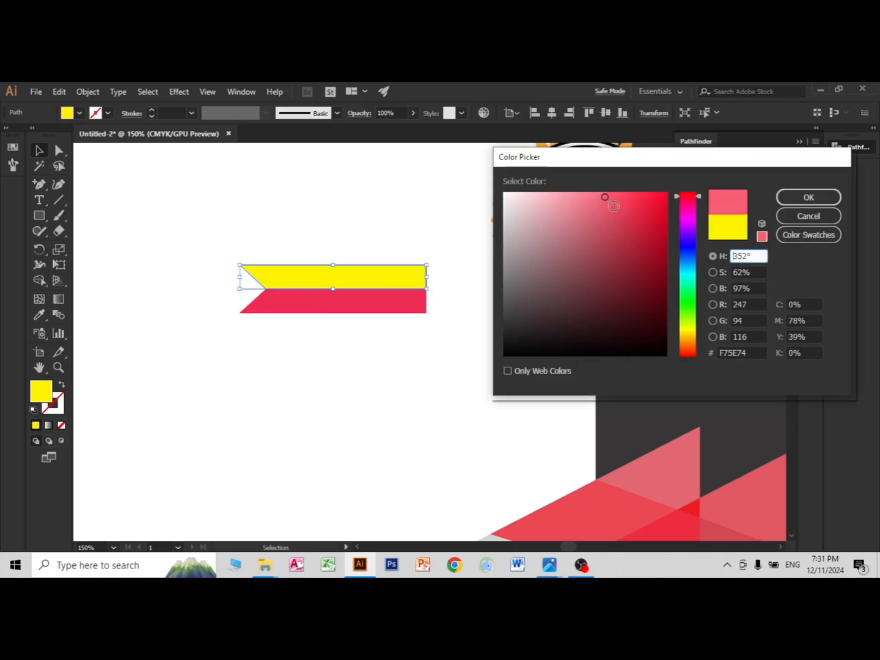
left_click(809, 197)
left_click(436, 396)
Step: Group the two ribbon halves and duplicate the ribbon on the blank white area
left_click_drag(207, 256, 439, 356)
right_click(365, 286)
left_click(405, 364)
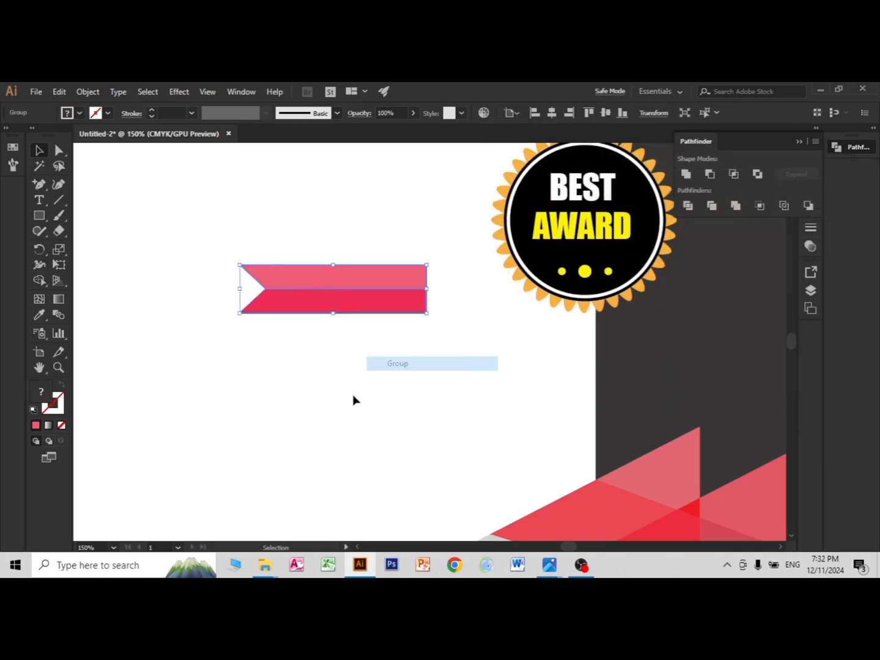
left_click(373, 319)
left_click_drag(359, 299, 399, 454)
left_click(374, 374)
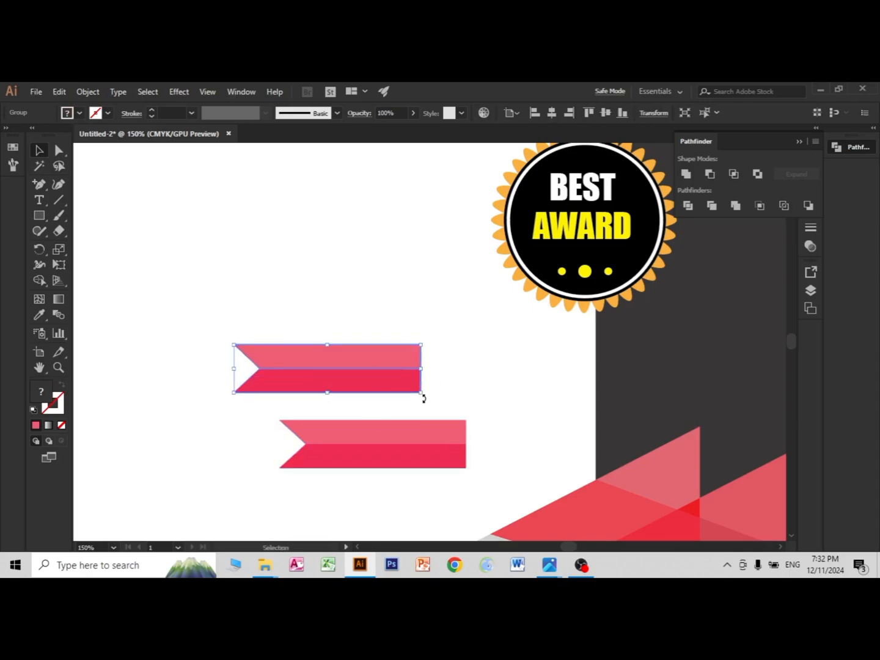
Step: Rotate the two ribbons diagonally in opposite directions and place them over the badge, with their notched ends fanning out below it
left_click_drag(423, 398, 439, 294)
left_click_drag(342, 368, 549, 304)
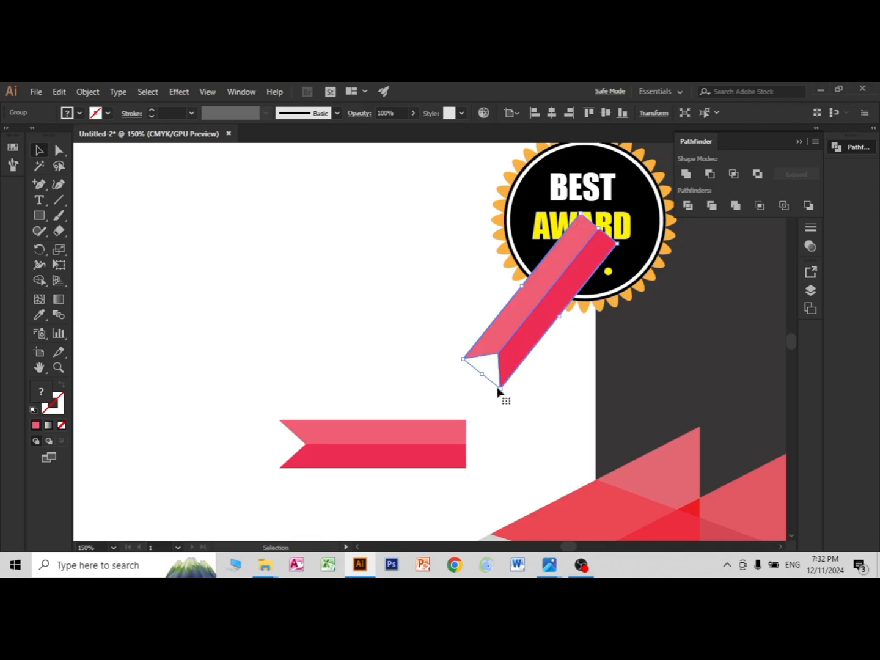
left_click(417, 453)
left_click_drag(472, 475, 328, 350)
left_click_drag(366, 450, 622, 306)
Step: Send both ribbons behind the badge so only their notched tails hang below it
left_click(530, 330)
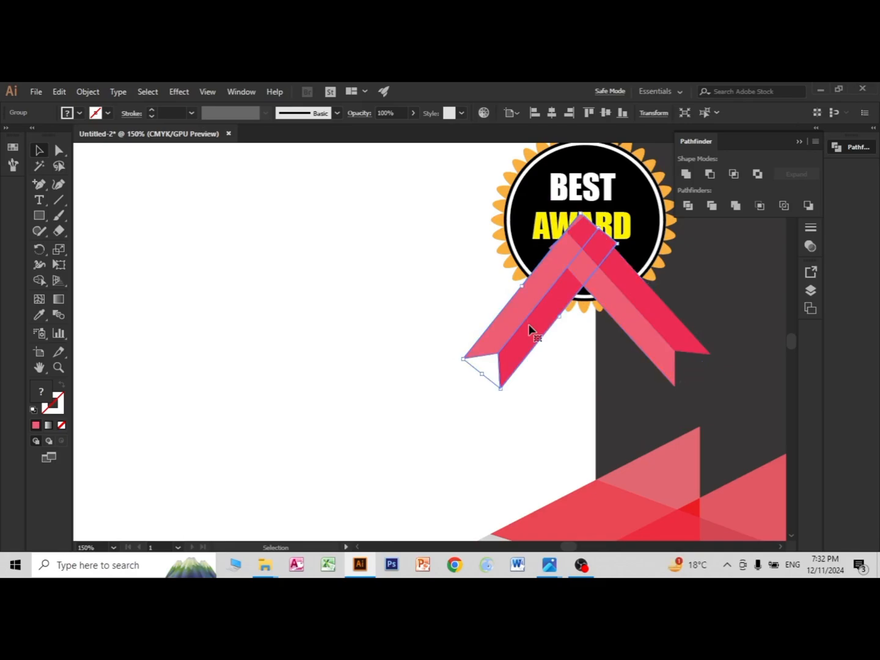
key("a")
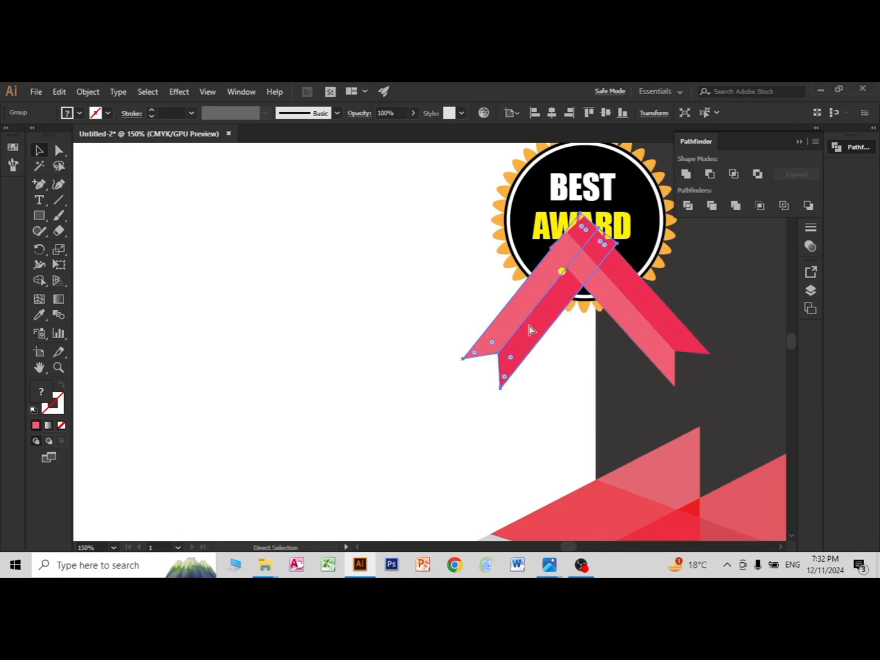
key("ctrl+[")
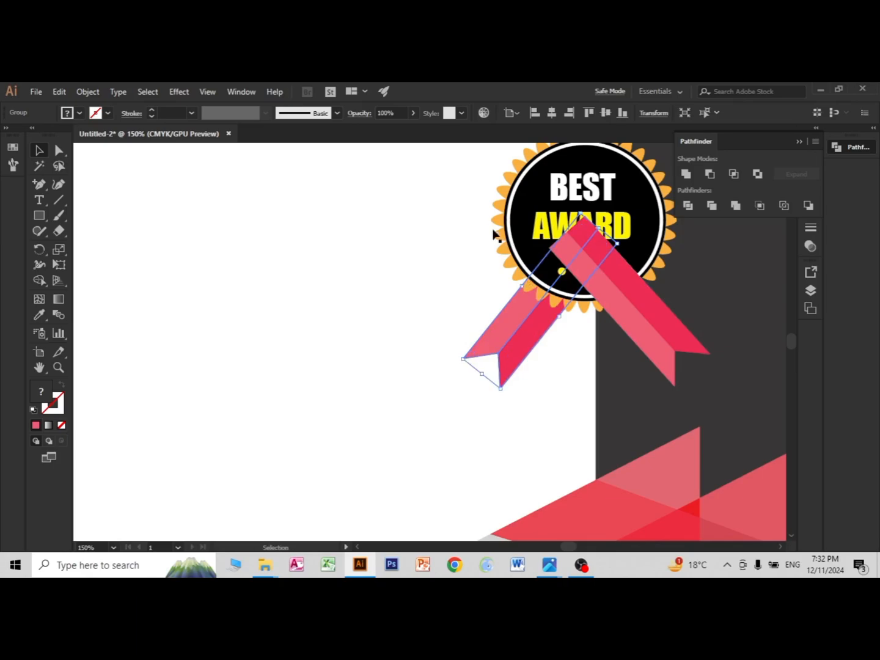
left_click(642, 304)
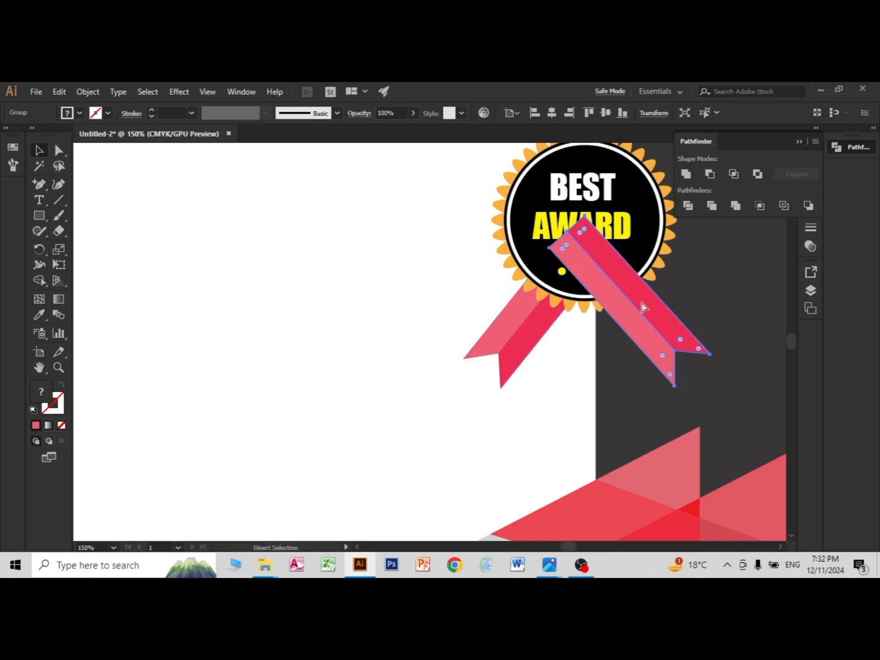
key("ctrl+[")
key("ctrl+[")
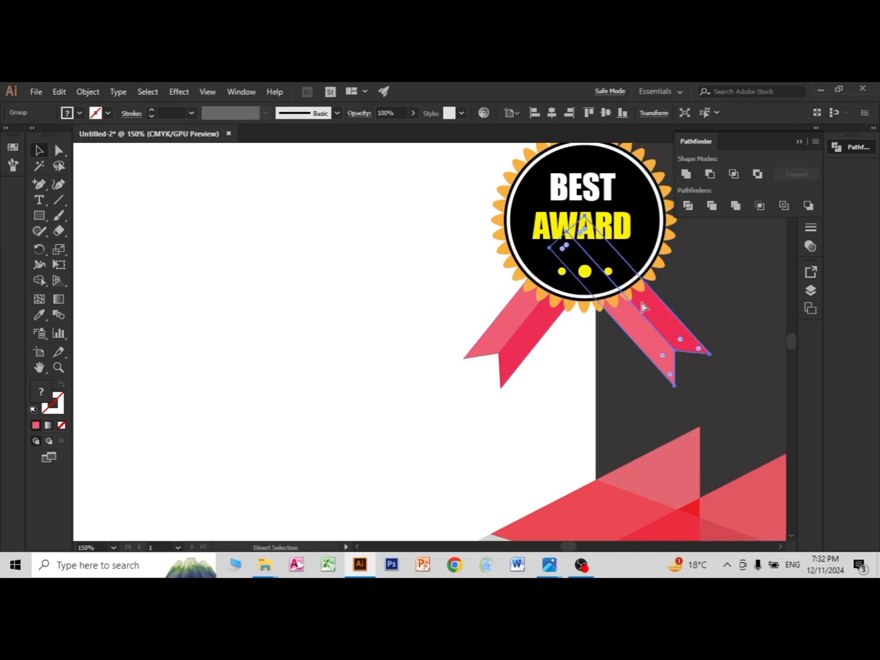
key("v")
Step: Shift both ribbon tails slightly inward towards each other beneath the badge
left_click(519, 350)
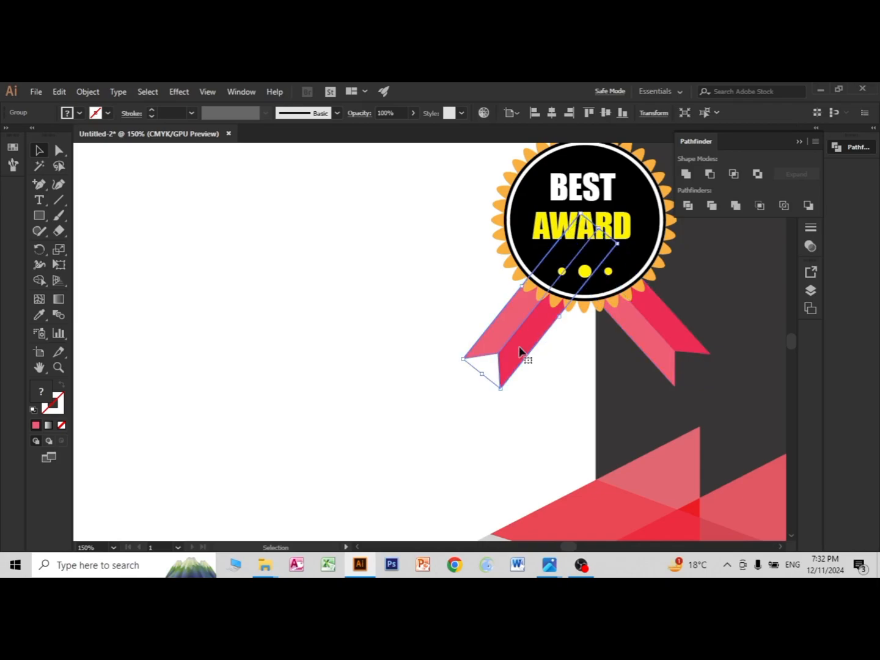
left_click_drag(512, 343, 517, 341)
left_click_drag(656, 345, 646, 344)
left_click(525, 369)
Step: Add the word CERTIFICATE in Impact at about 50 pt on the white area beside the badge
scroll(607, 367, "down", 3)
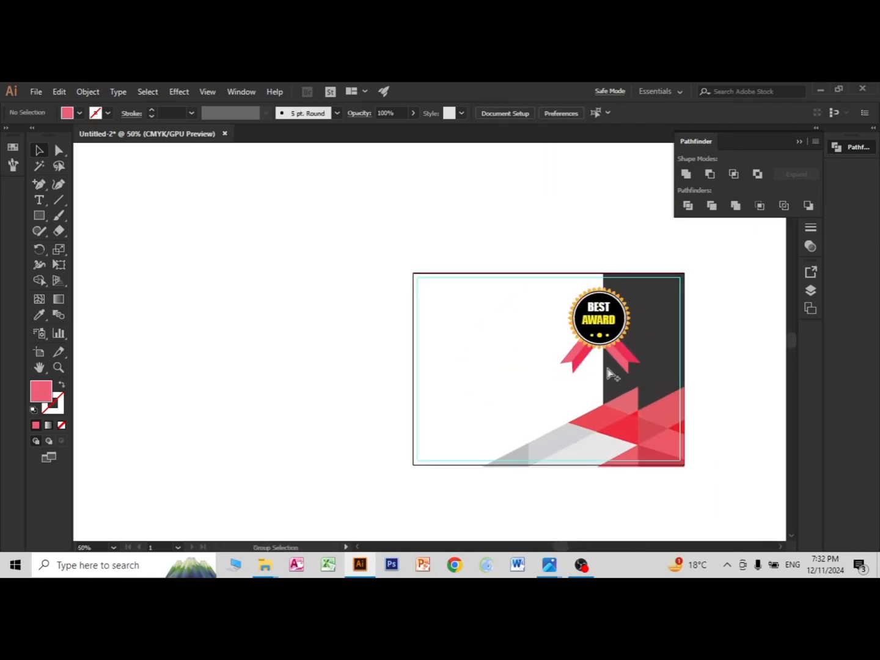
scroll(737, 397, "up", 2)
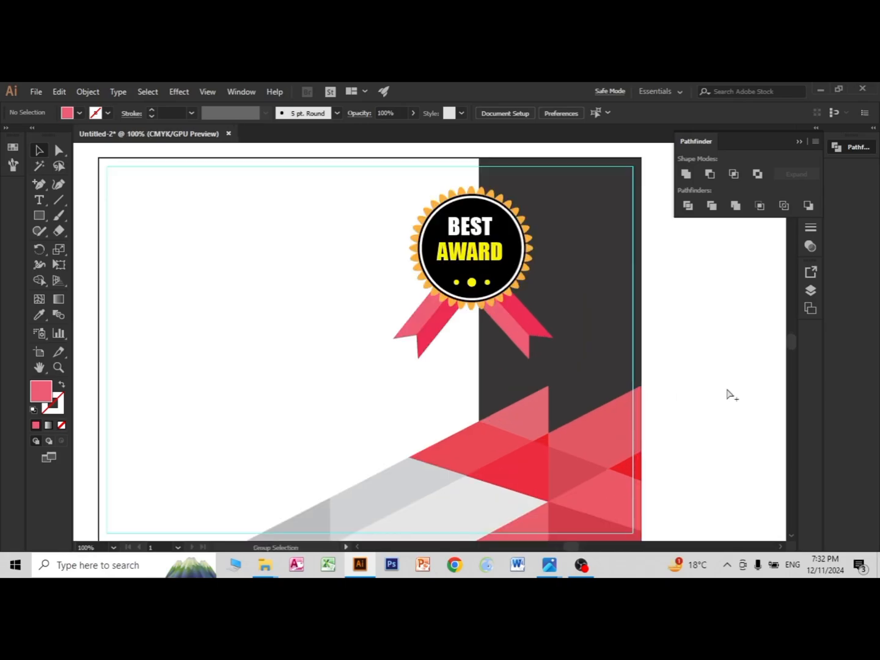
left_click_drag(374, 395, 472, 410)
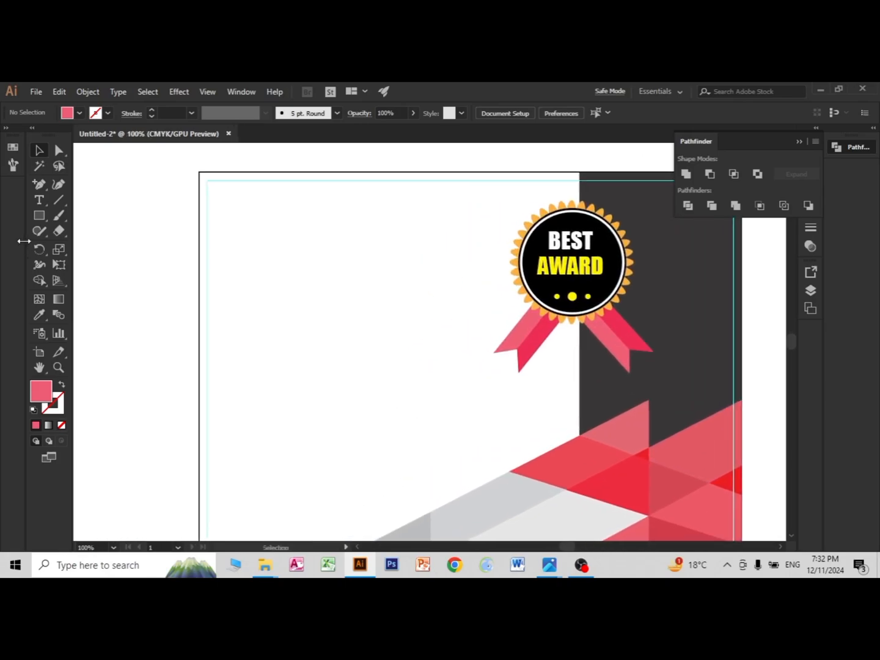
left_click(39, 200)
left_click(243, 239)
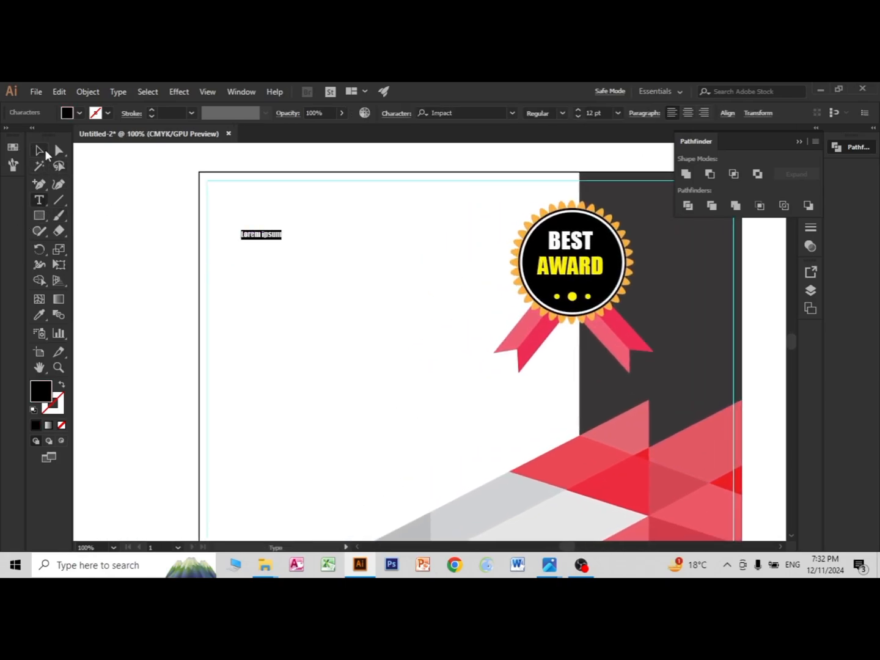
left_click(44, 151)
left_click_drag(285, 243, 346, 299)
left_click_drag(294, 249, 318, 278)
triple_click(318, 277)
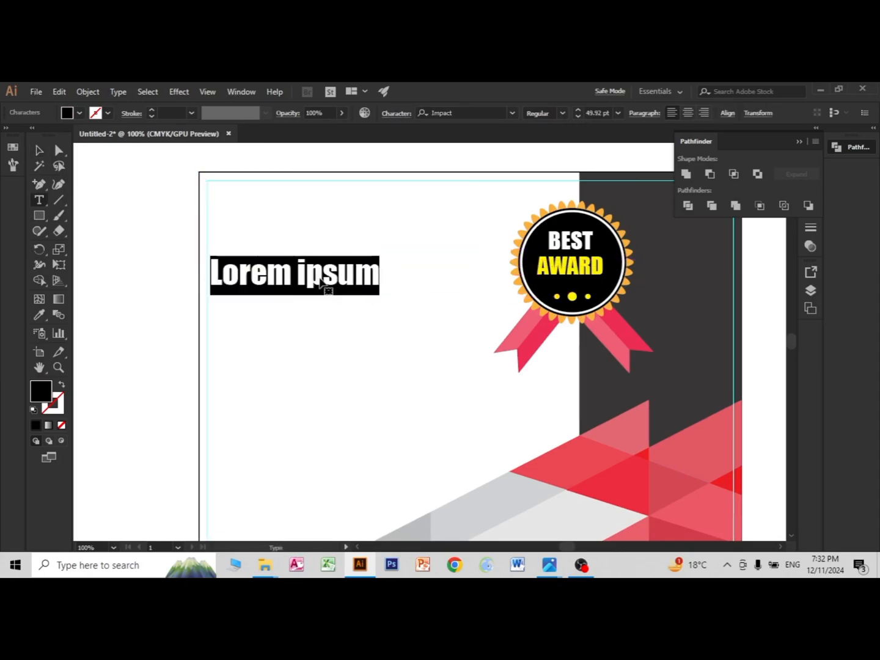
type("C")
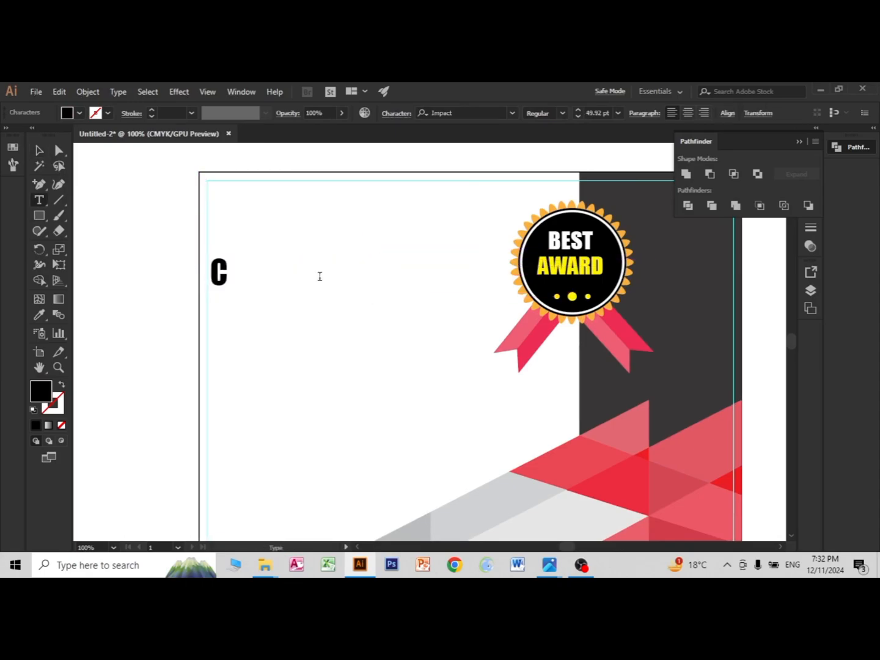
type("ERTIFICATE")
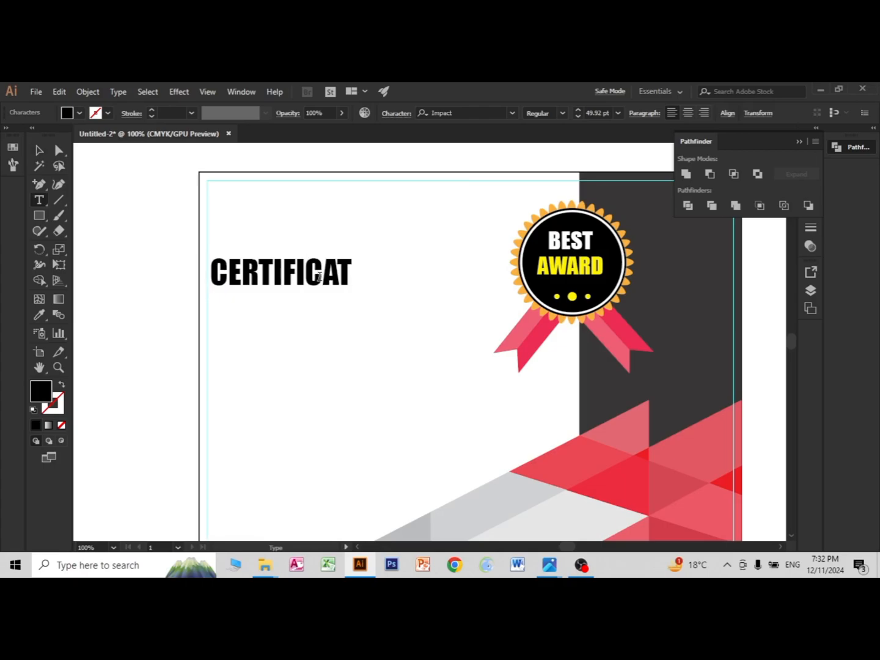
left_click(31, 147)
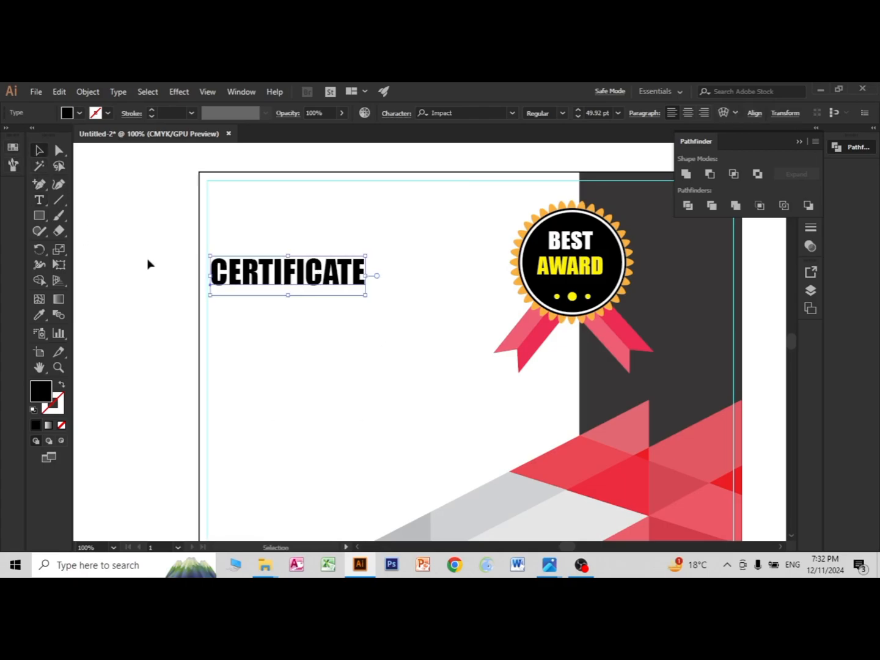
Step: Enlarge the CERTIFICATE heading to about 87 pt and fit it between the page's edge guide and the badge
left_click_drag(359, 300, 412, 313)
left_click_drag(322, 296, 401, 287)
left_click_drag(493, 235, 503, 232)
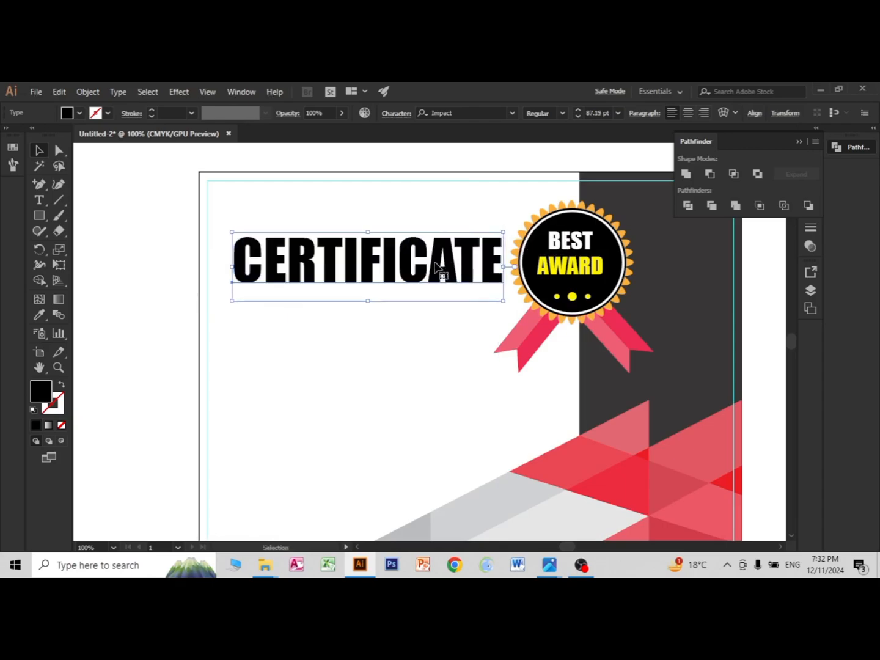
left_click(391, 360)
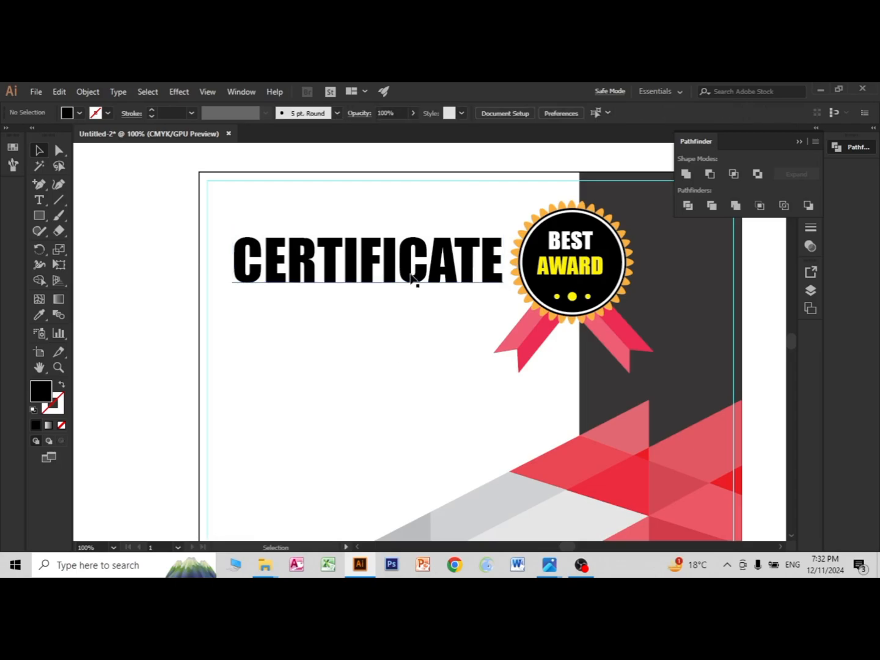
Step: Fill the CERTIFICATE heading with the bright red swatch
left_click(413, 281)
left_click(79, 114)
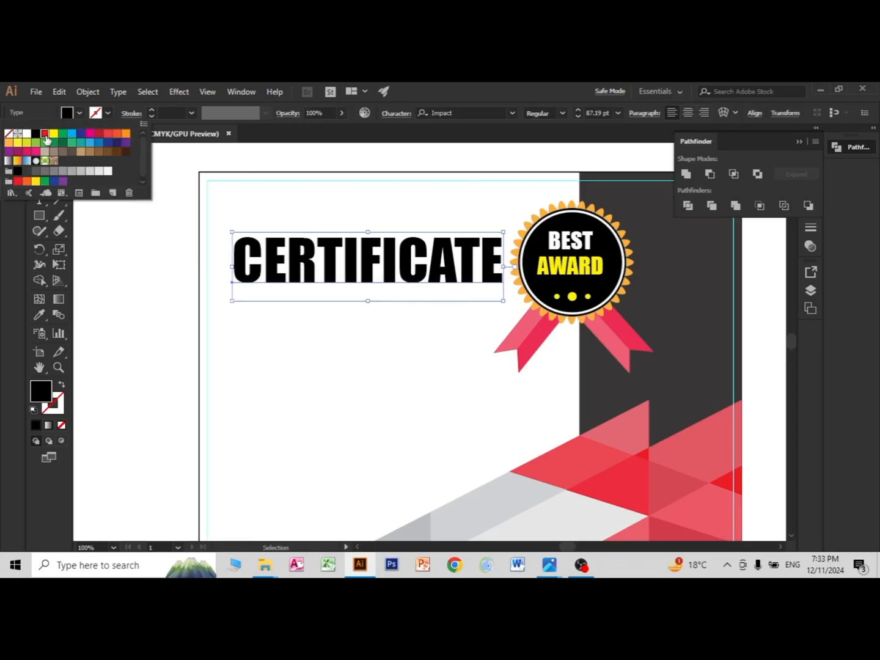
left_click(45, 135)
left_click(426, 364)
key("ctrl+minus")
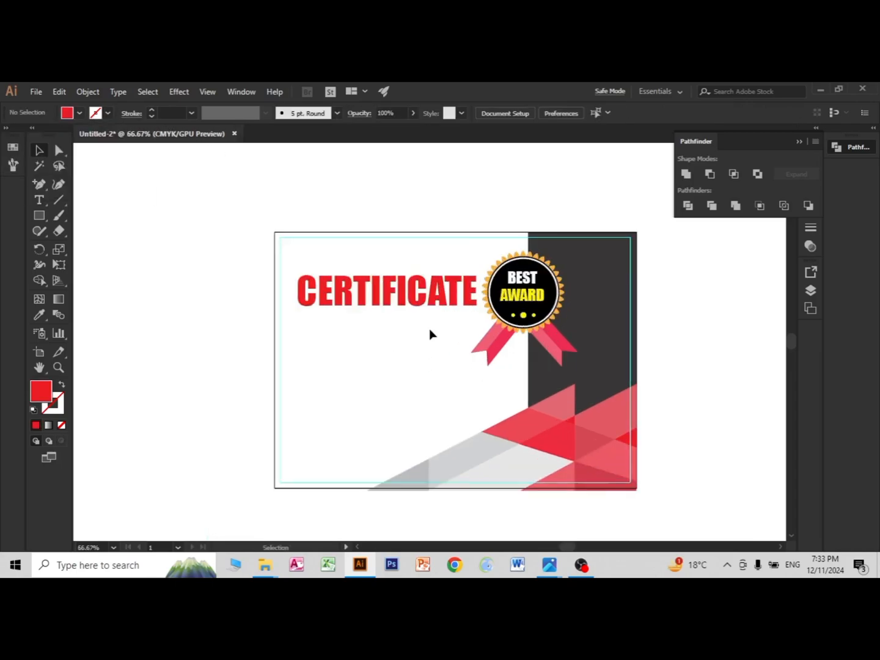
Step: Nudge the CERTIFICATE heading slightly left, away from the badge
left_click(422, 299)
key("Left")
key("Left")
key("Left")
key("Left")
key("Left")
key("Left")
key("Left")
key("Left")
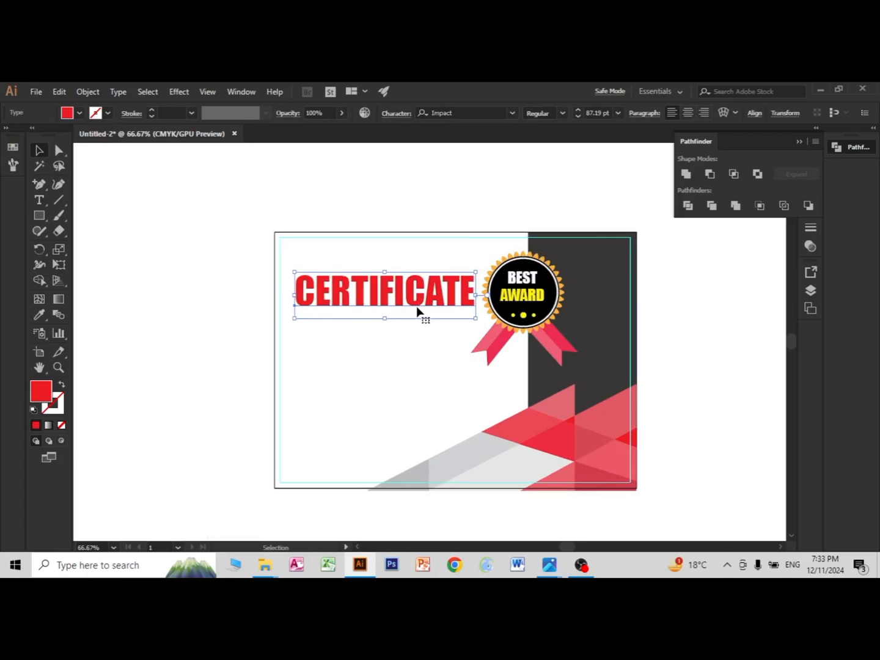
left_click(137, 366)
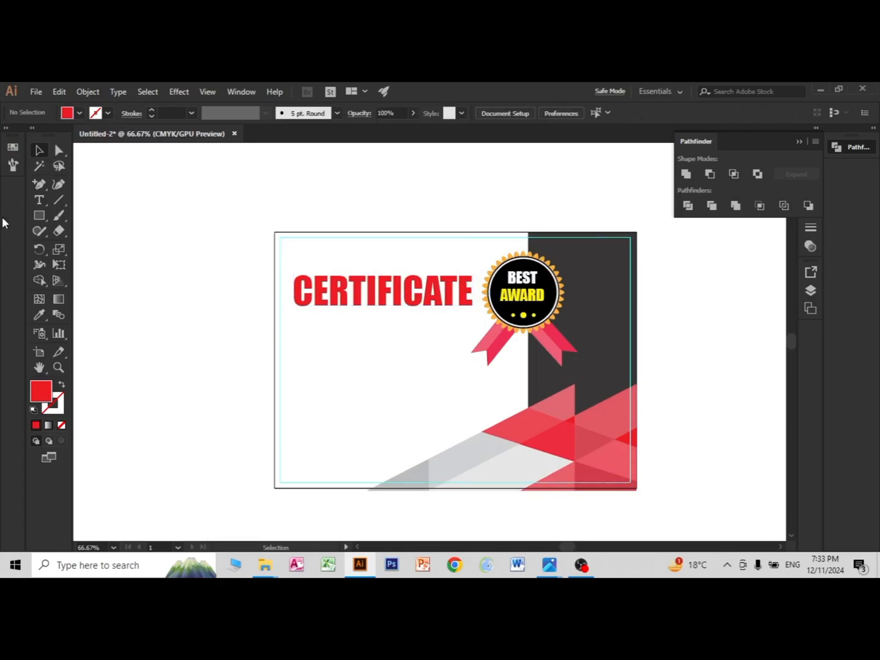
Step: Create a placeholder text beside the artboard, enlarge it to about 52 pt and set its font to Corbel
left_click(39, 200)
left_click(144, 277)
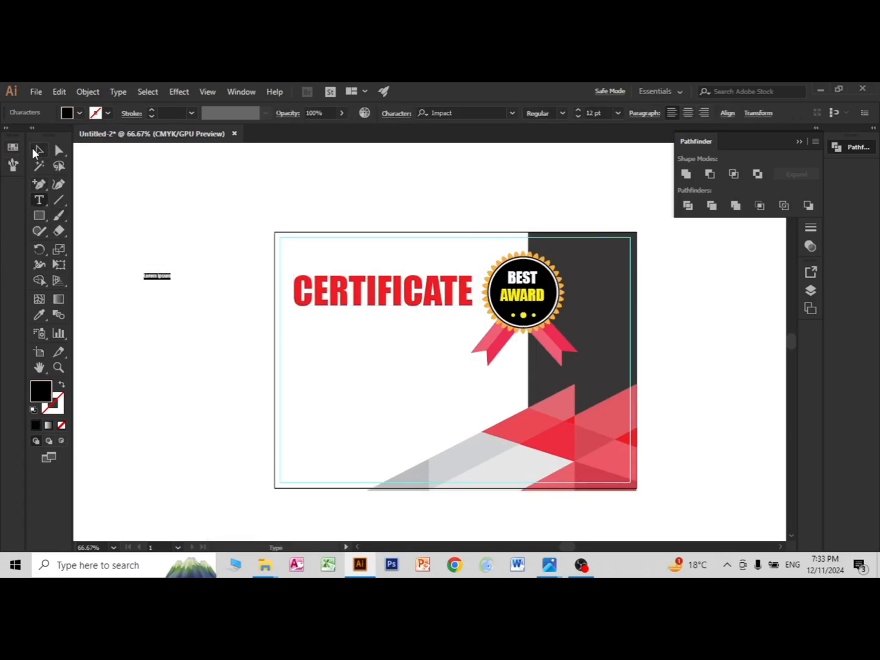
left_click(36, 151)
left_click_drag(170, 285, 217, 339)
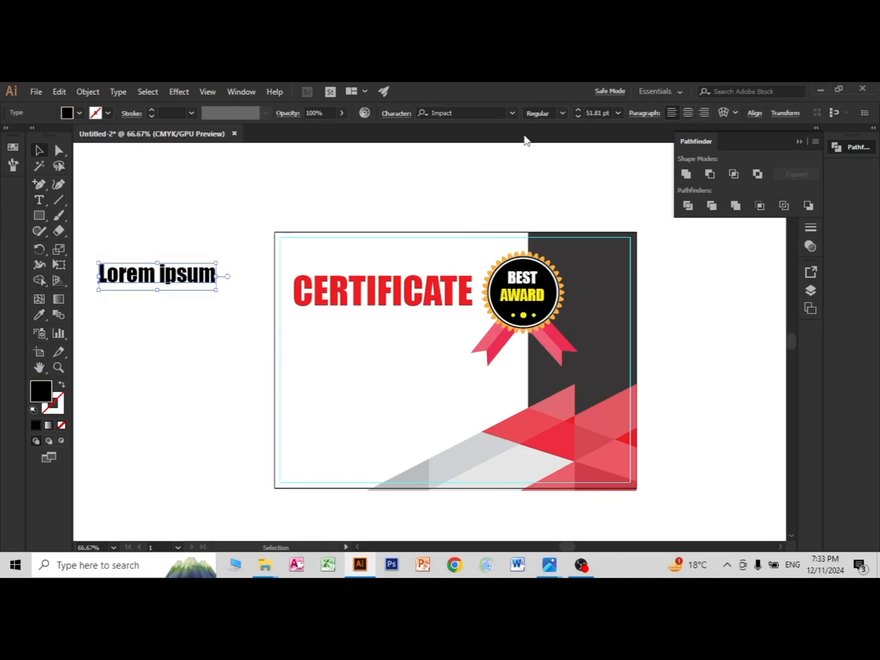
left_click(513, 113)
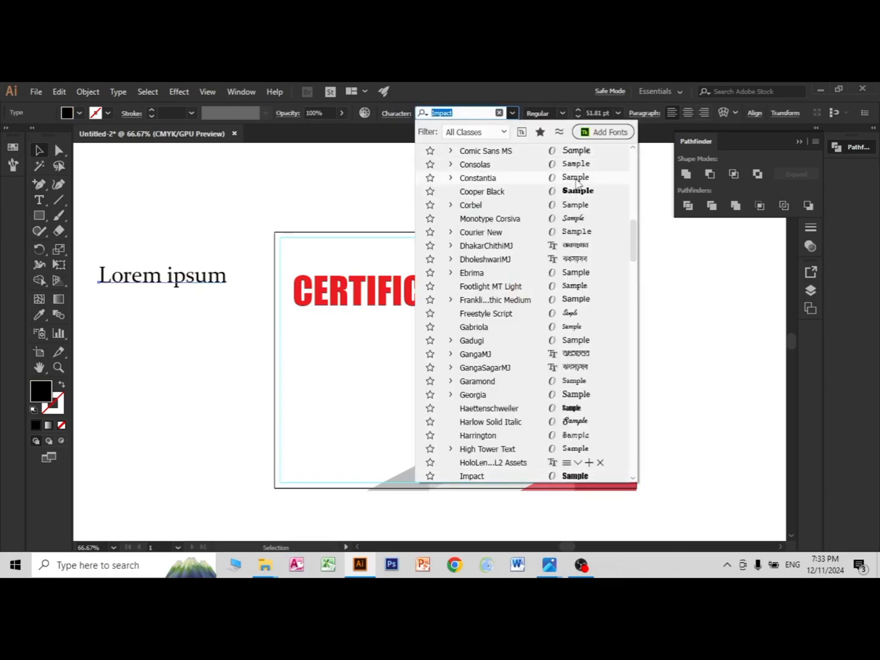
left_click(575, 207)
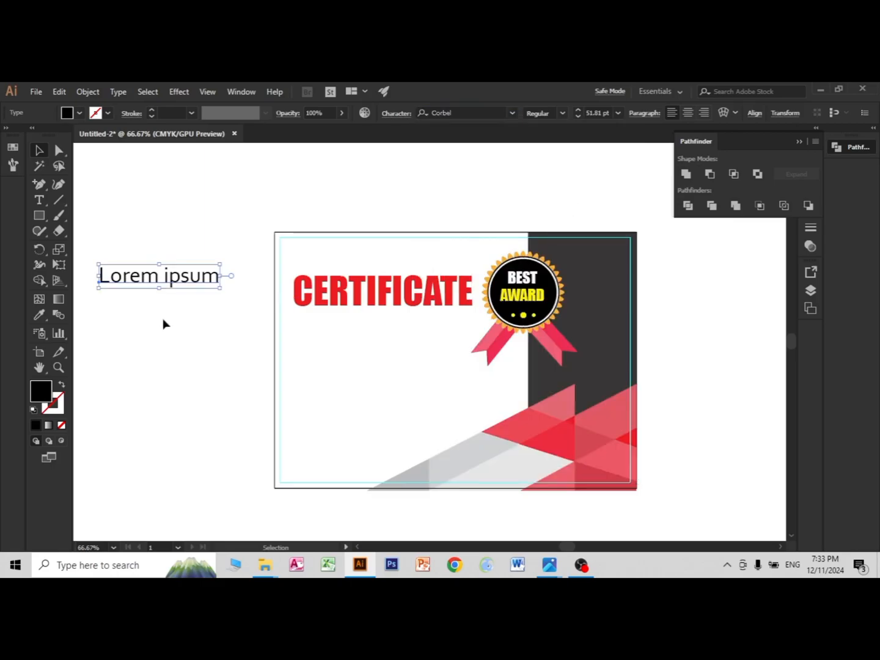
Step: Replace the Corbel placeholder text with COMPANY NAME, one word per line
double_click(158, 283)
key("ctrl+a")
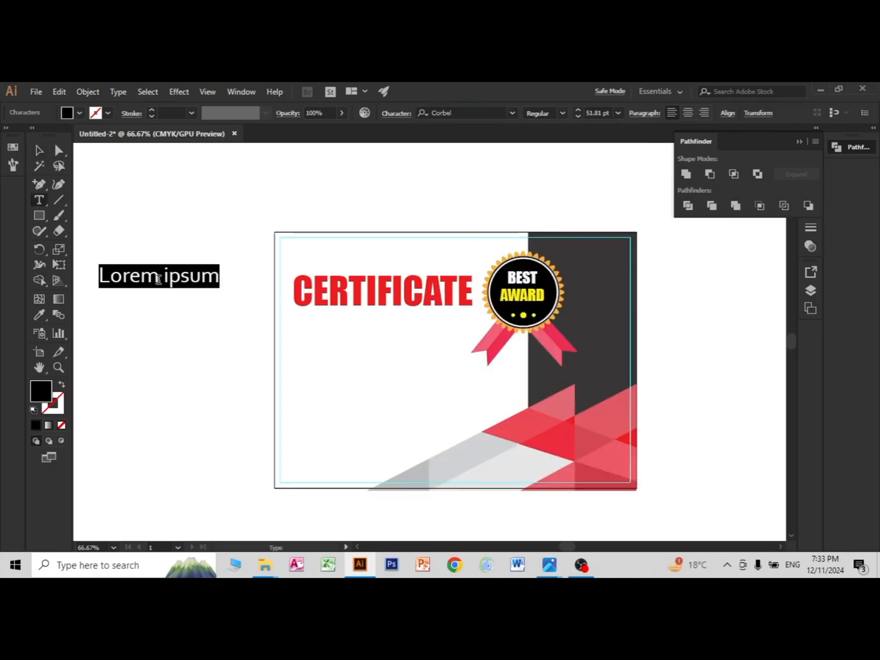
type("COMP")
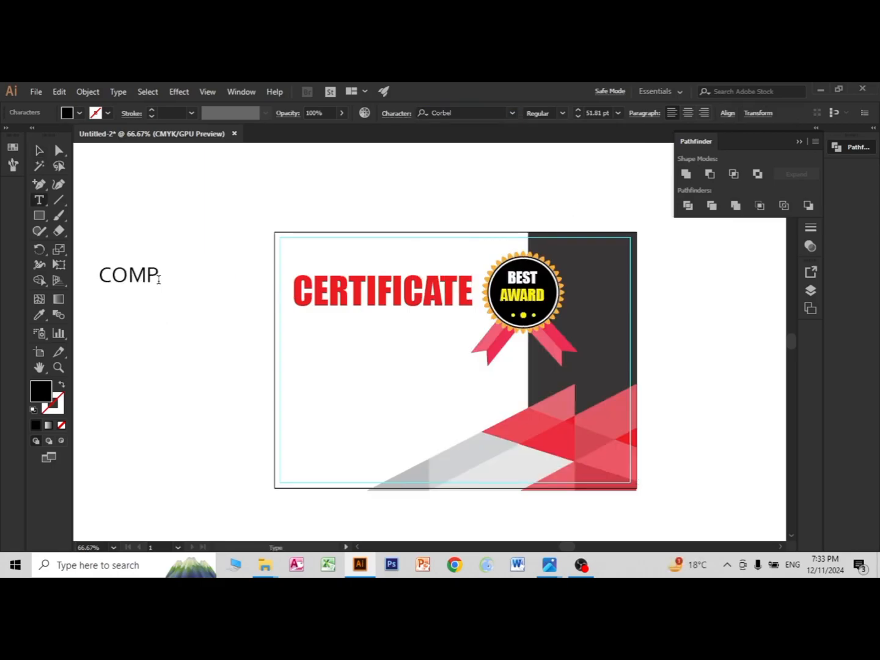
type("ANY")
key("Return")
type("NAME")
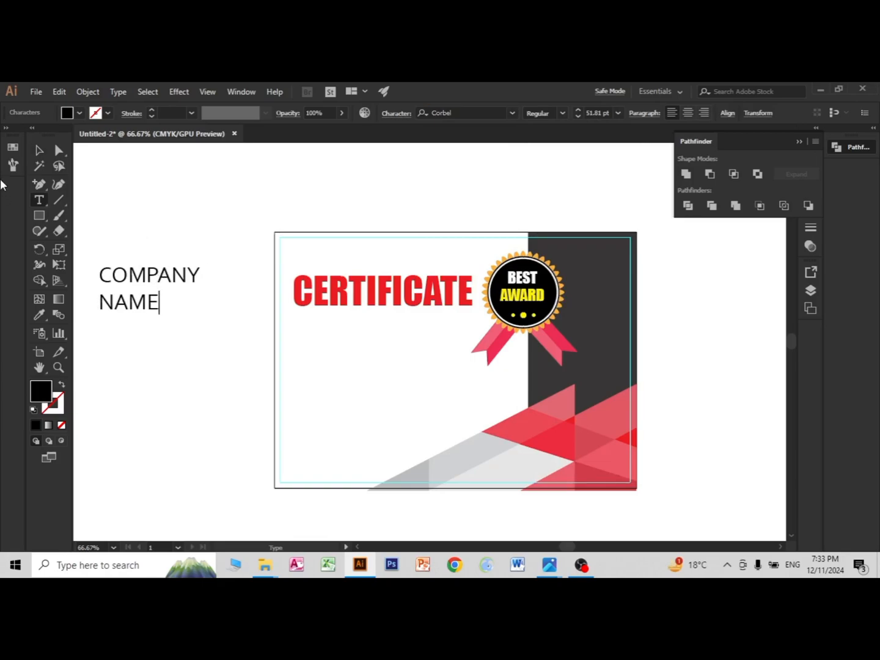
key("Escape")
Step: Move the COMPANY NAME text above the CERTIFICATE heading, centred over it, and reduce it to about 29 pt
left_click_drag(160, 302, 355, 270)
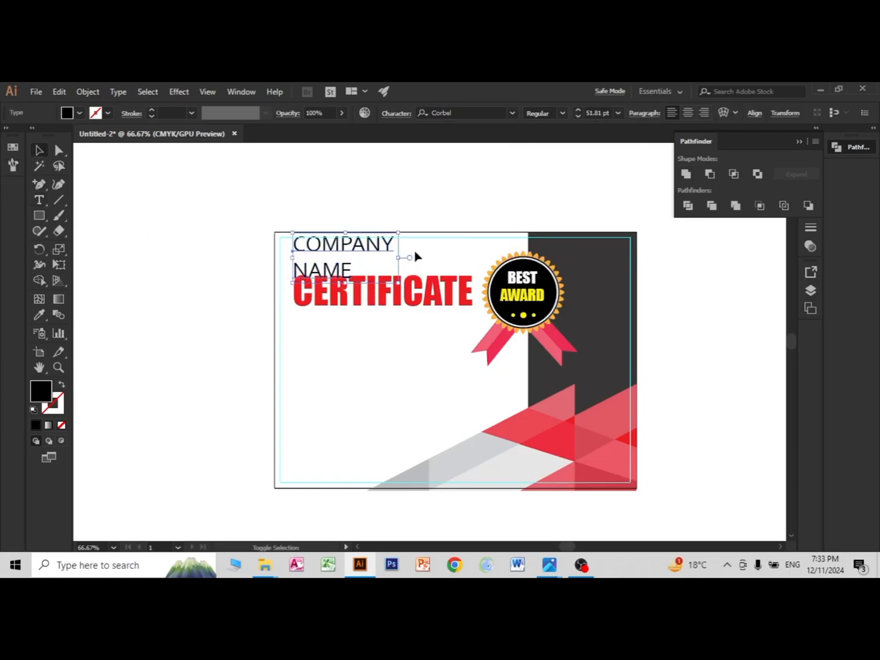
mouse_move(398, 236)
left_mouse_down()
mouse_move(394, 231)
mouse_move(403, 239)
mouse_move(387, 248)
mouse_move(395, 247)
left_mouse_up()
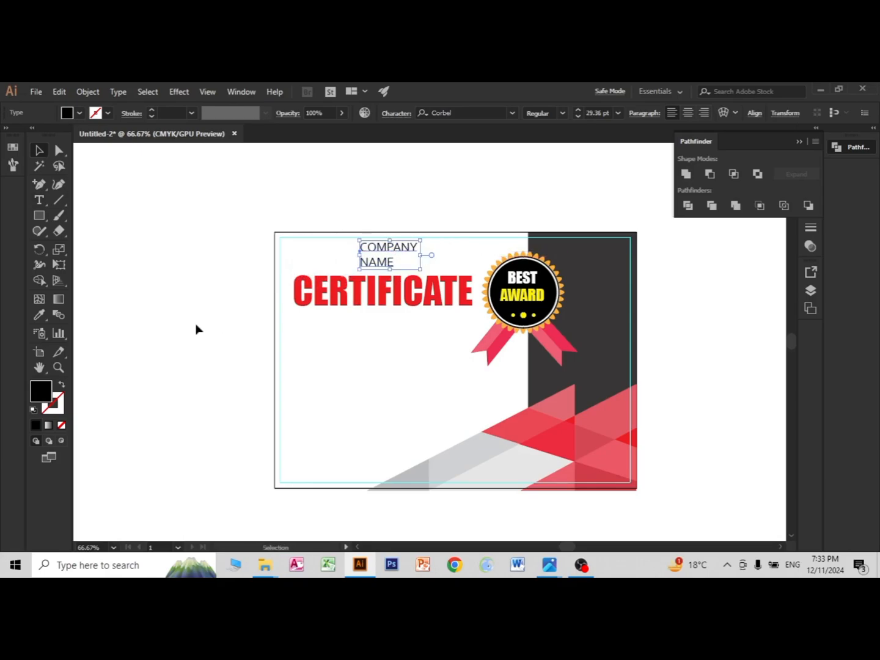
left_click(196, 330)
Step: Nudge the CERTIFICATE heading and the COMPANY NAME text slightly down
left_click(399, 248)
left_click(394, 307)
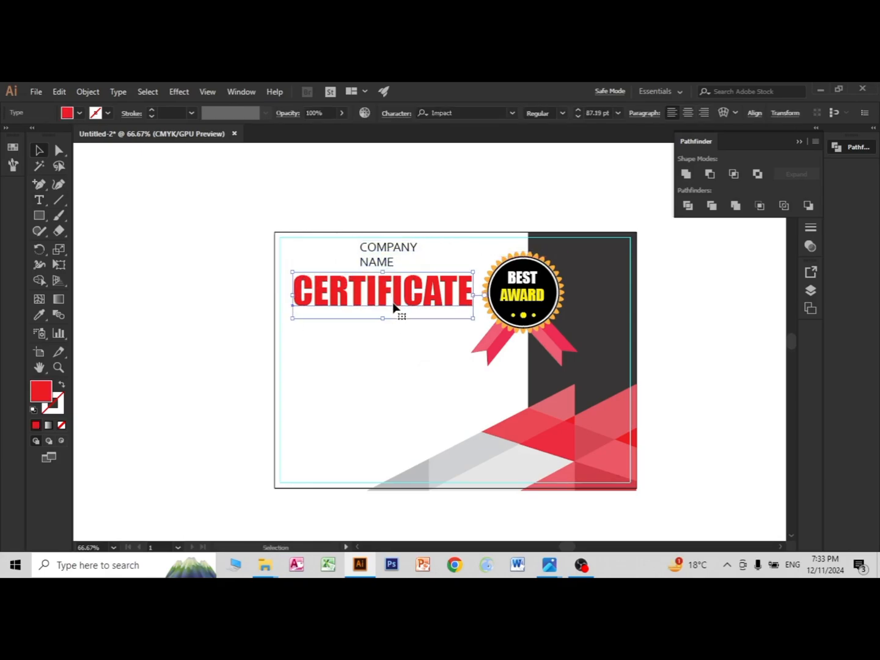
key("Down")
key("Down")
key("Down")
key("Down")
key("Down")
key("Down")
key("Down")
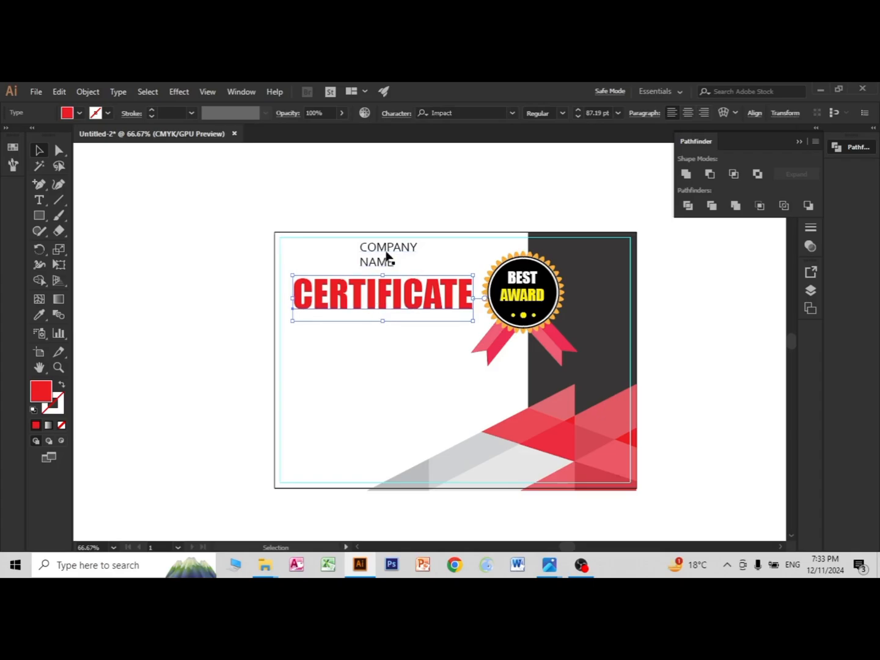
left_click(386, 255)
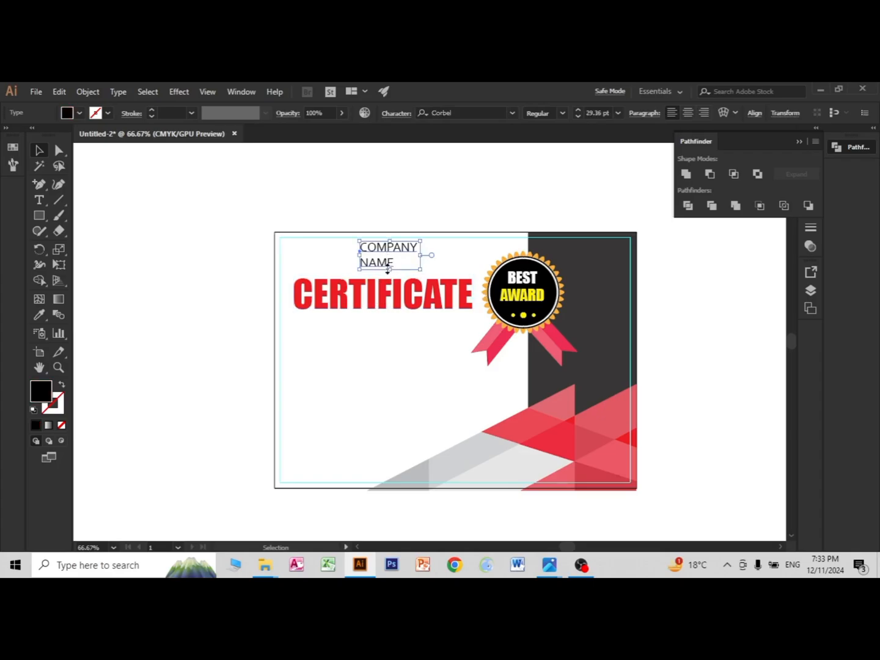
left_click(316, 201)
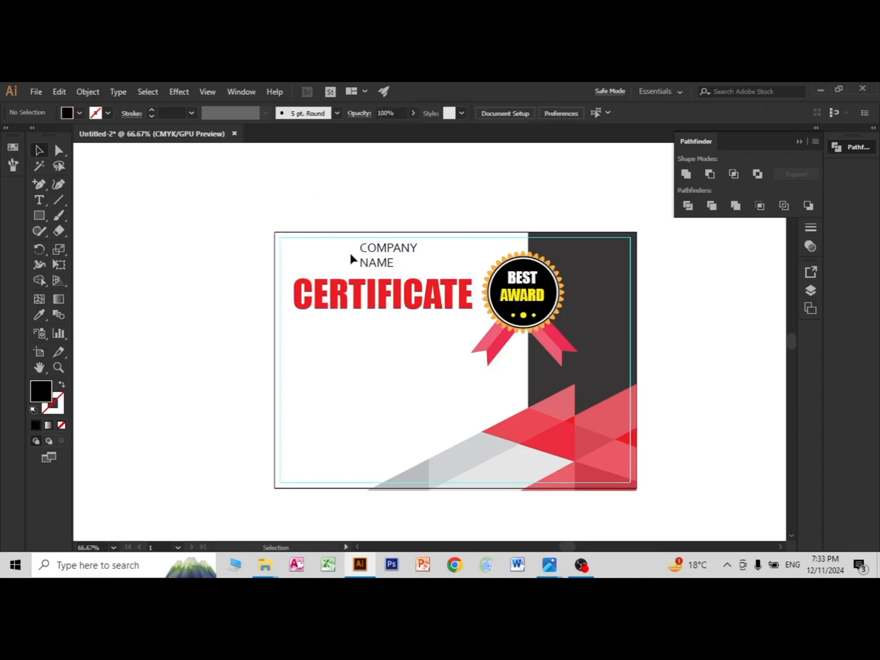
Step: Create another Corbel placeholder text, enlarge it to about 77 pt and place it below the CERTIFICATE heading
scroll(361, 276, "up", 1)
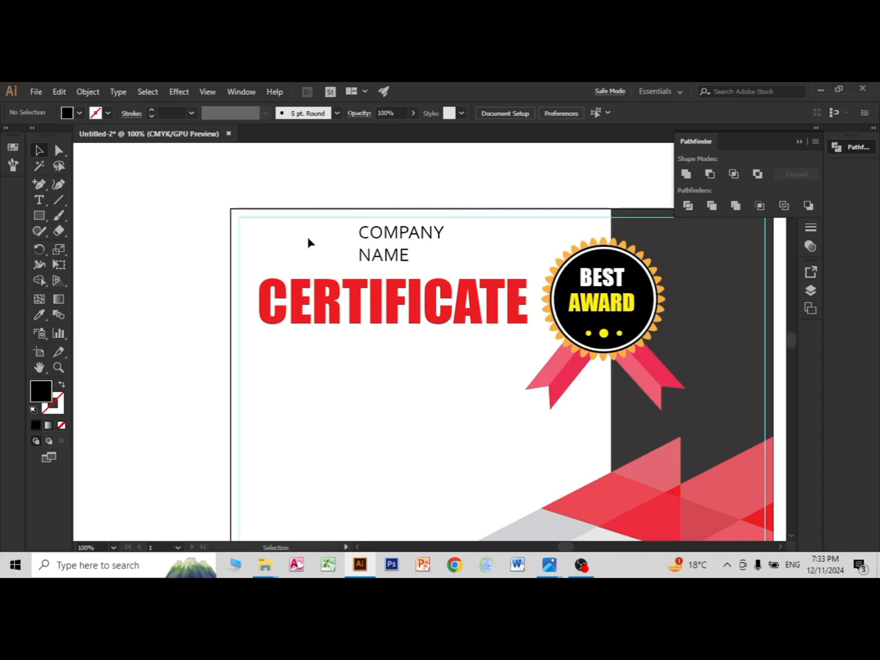
scroll(421, 327, "down", 1)
left_click_drag(424, 334, 355, 301)
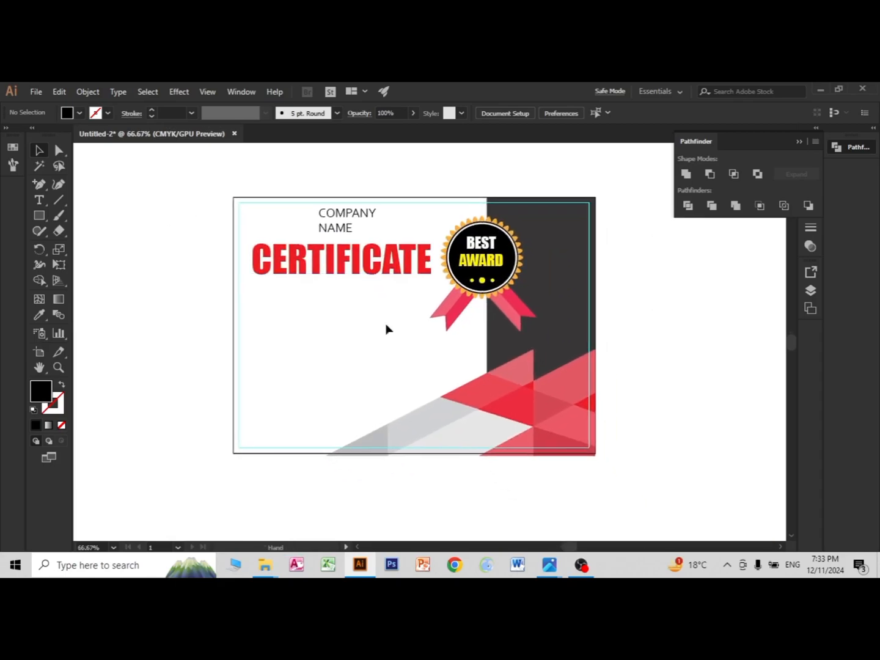
left_click(38, 200)
left_click(154, 256)
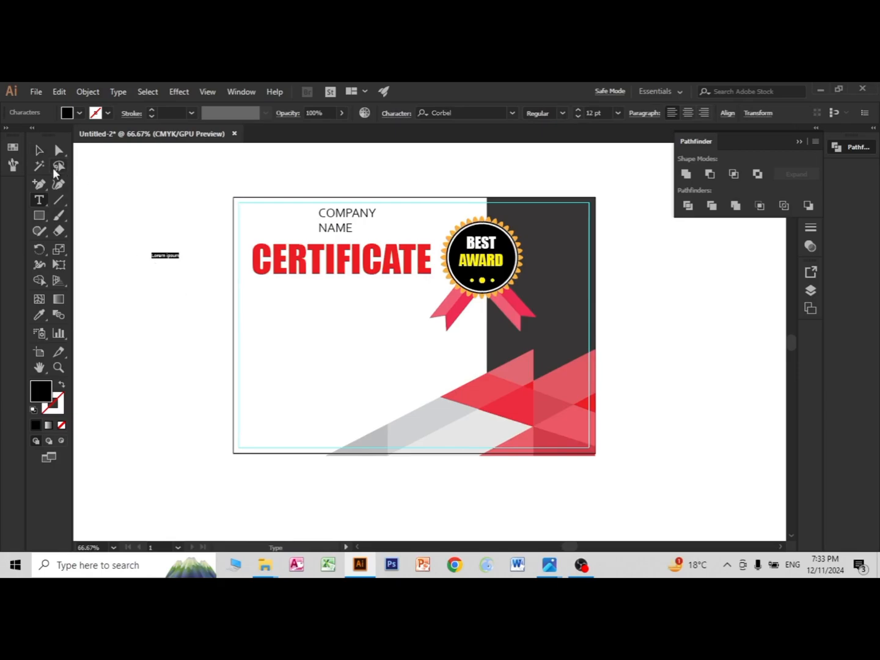
left_click(38, 150)
left_click_drag(177, 261, 272, 337)
double_click(272, 337)
key("ctrl+a")
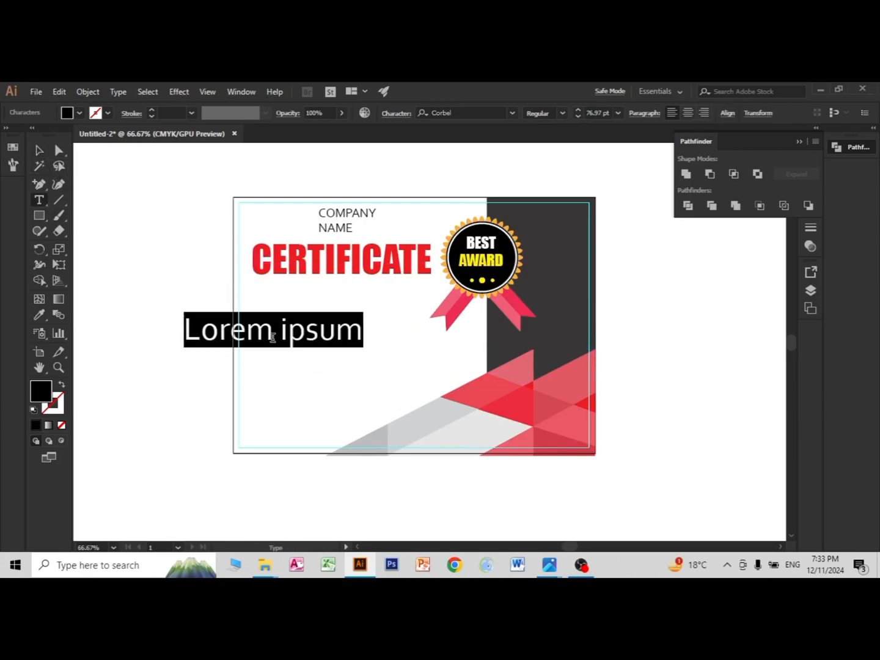
Step: Replace the placeholder below the heading with the text OF APPROSITION
type("OF")
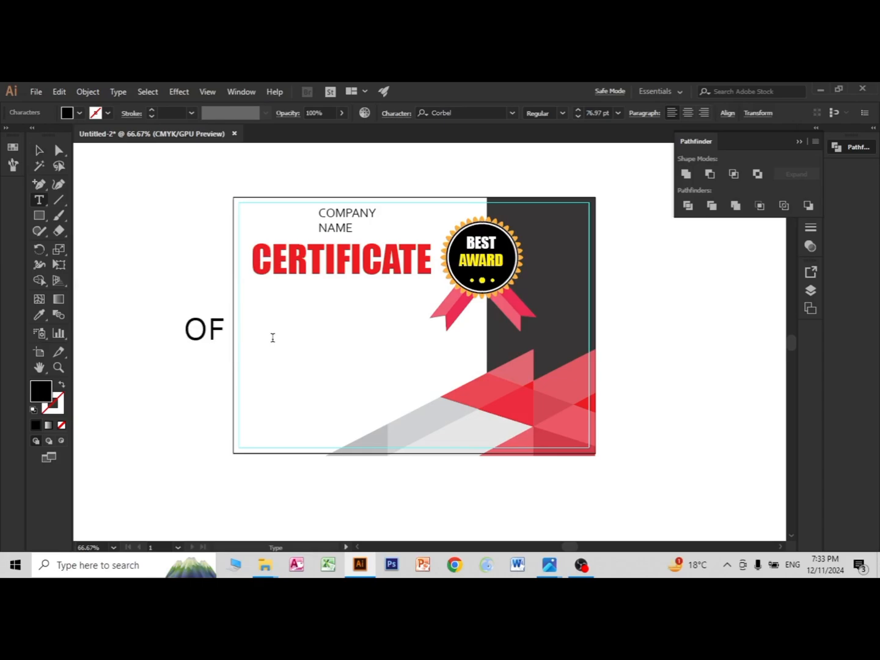
type(" APPROS")
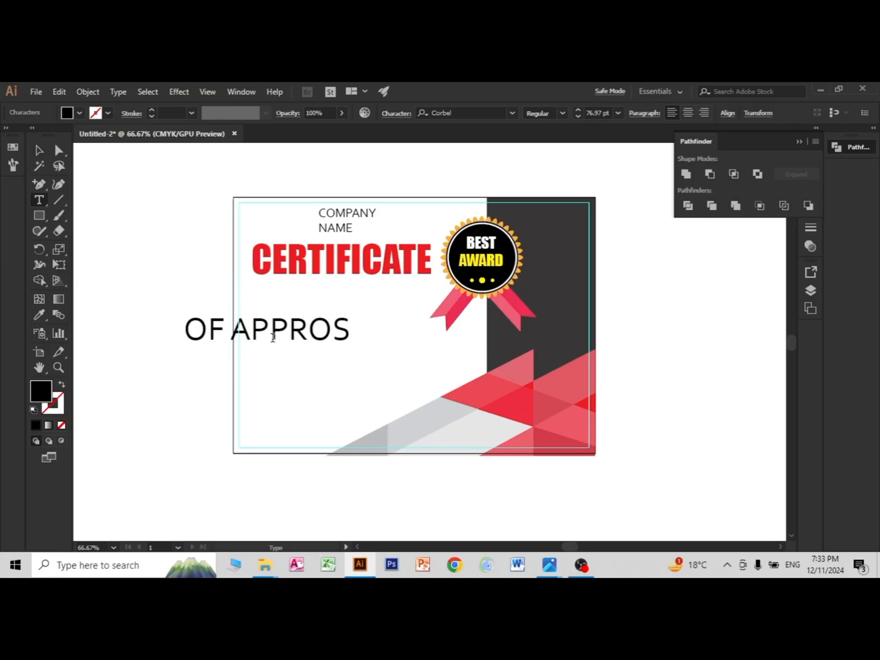
type("ITION")
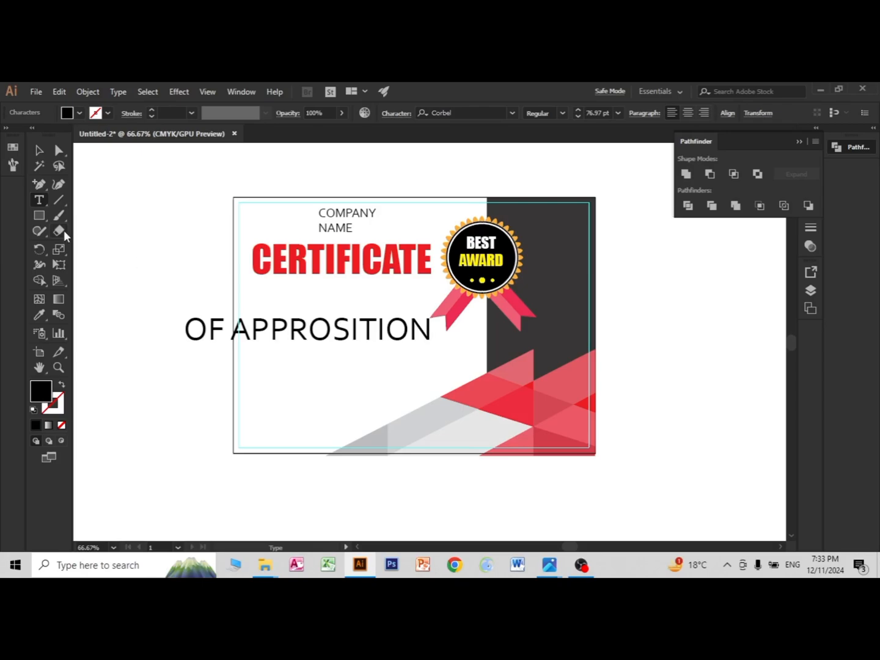
left_click(42, 153)
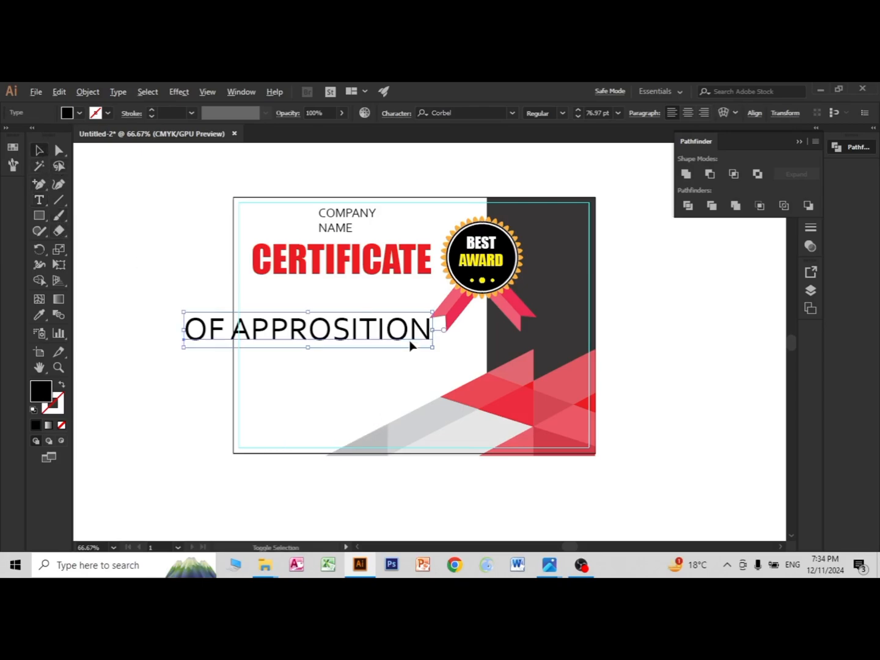
Step: Reduce the OF APPROSITION text to about 26 pt and centre it just below the CERTIFICATE heading
left_click_drag(433, 313, 413, 325)
left_click_drag(325, 331, 392, 281)
left_click(354, 318)
left_click(360, 300)
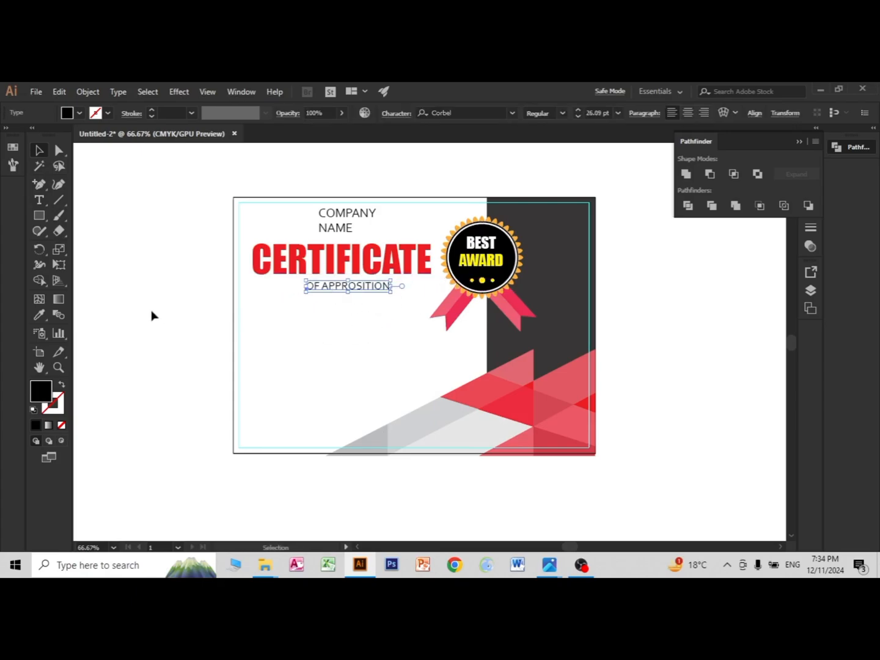
left_click(353, 287)
left_click(453, 334)
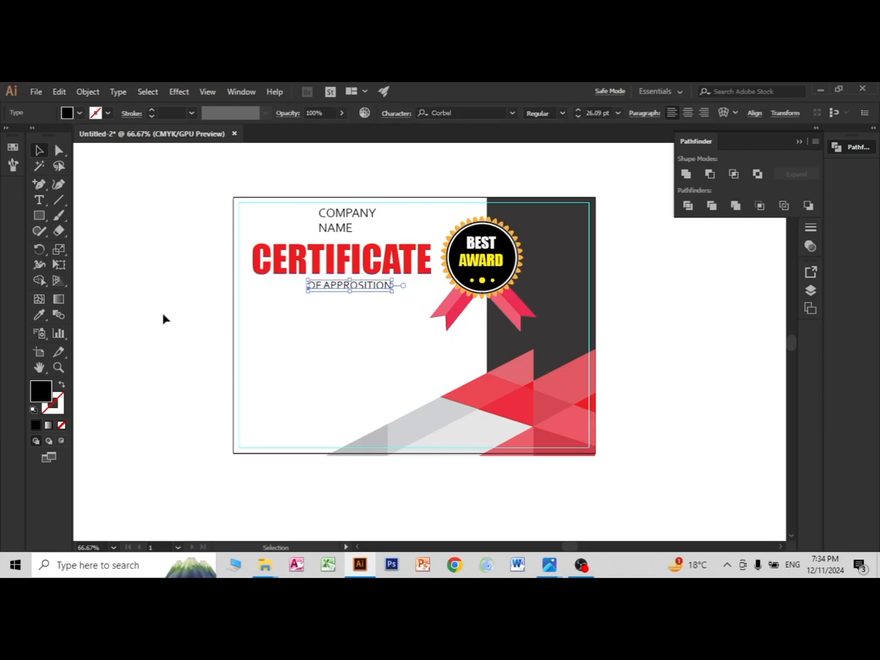
Step: Draw a thin black rectangle below OF APPROSITION, about as wide as the CERTIFICATE heading
left_click_drag(38, 214, 87, 211)
left_click_drag(251, 299, 428, 315)
left_click(38, 151)
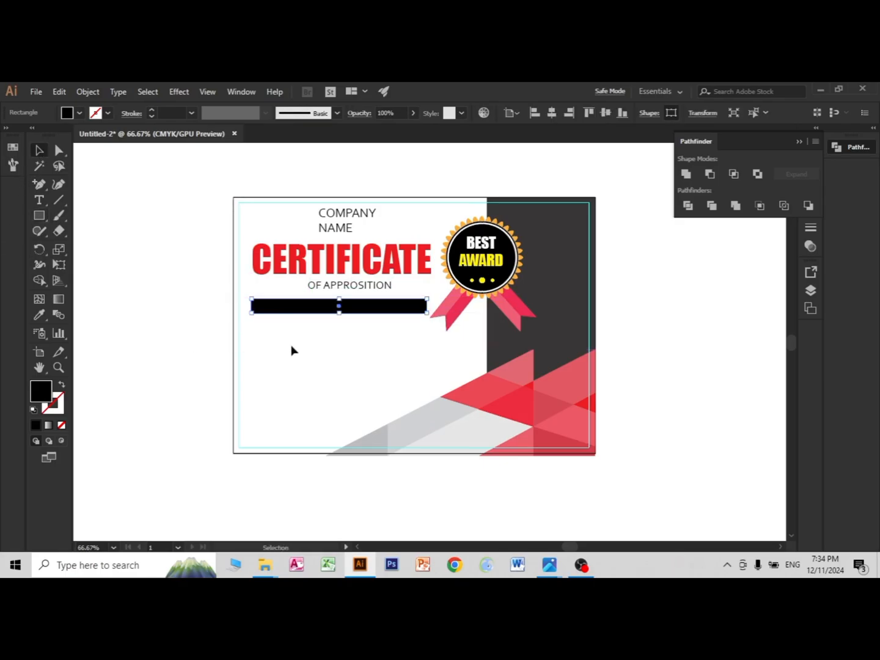
Step: Add an anchor point midway on the black bar's left edge and pull it inward to form a ribbon notch
scroll(330, 353, "up", 2)
scroll(321, 343, "up", 1)
scroll(318, 336, "up", 1)
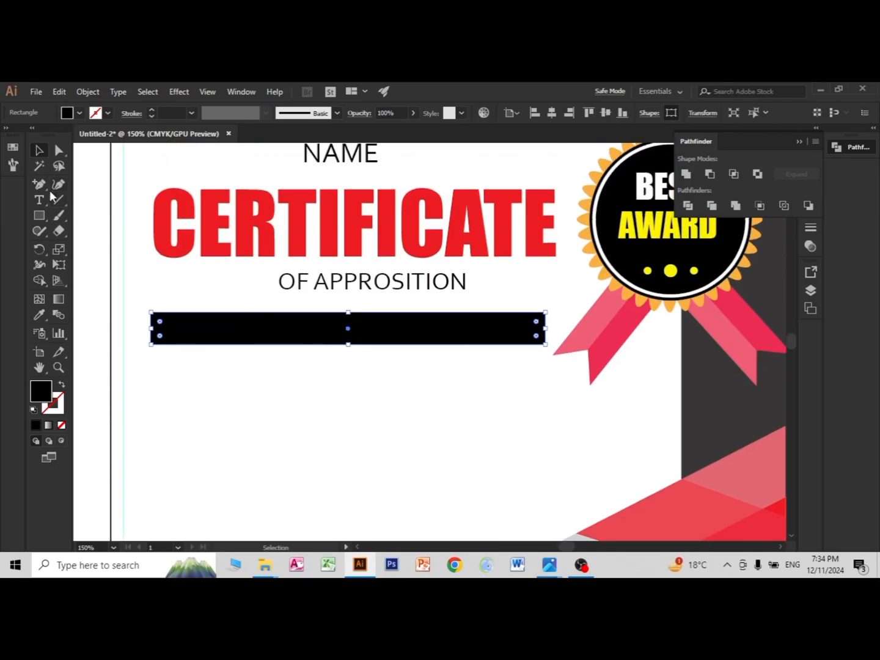
left_click_drag(42, 188, 98, 195)
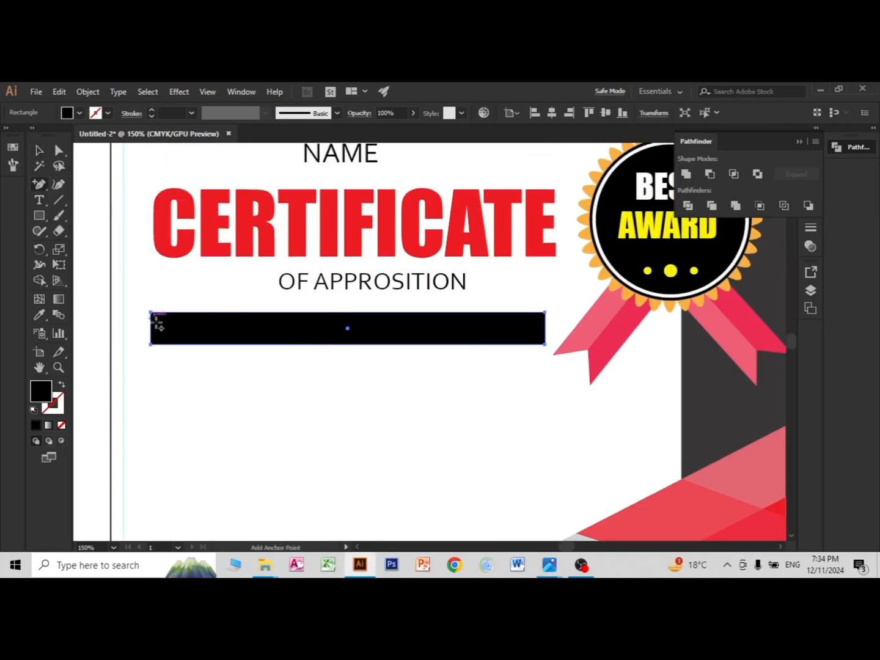
left_click(153, 330)
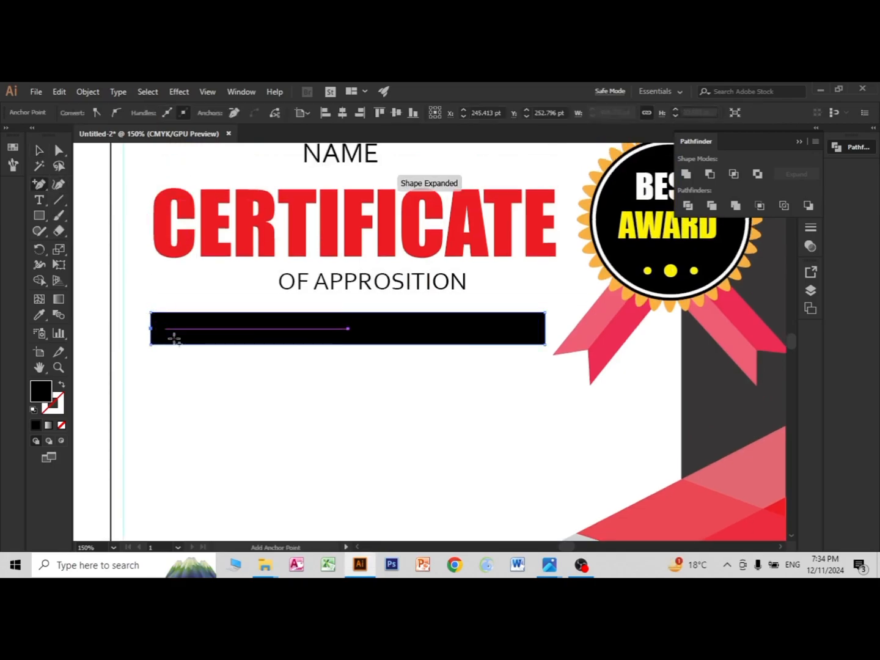
left_click(59, 151)
left_click_drag(152, 329, 169, 330)
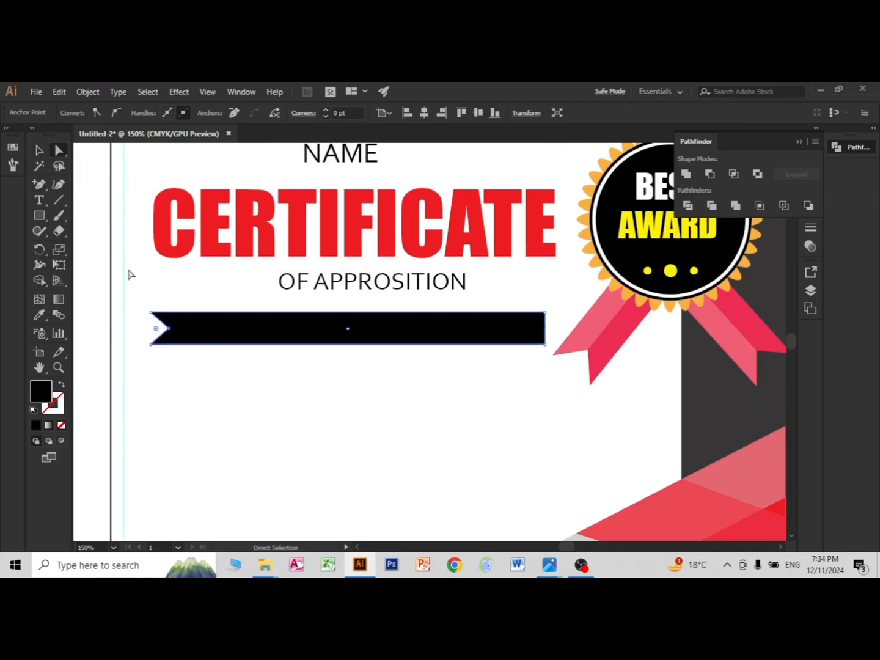
left_click(39, 150)
left_click(375, 383)
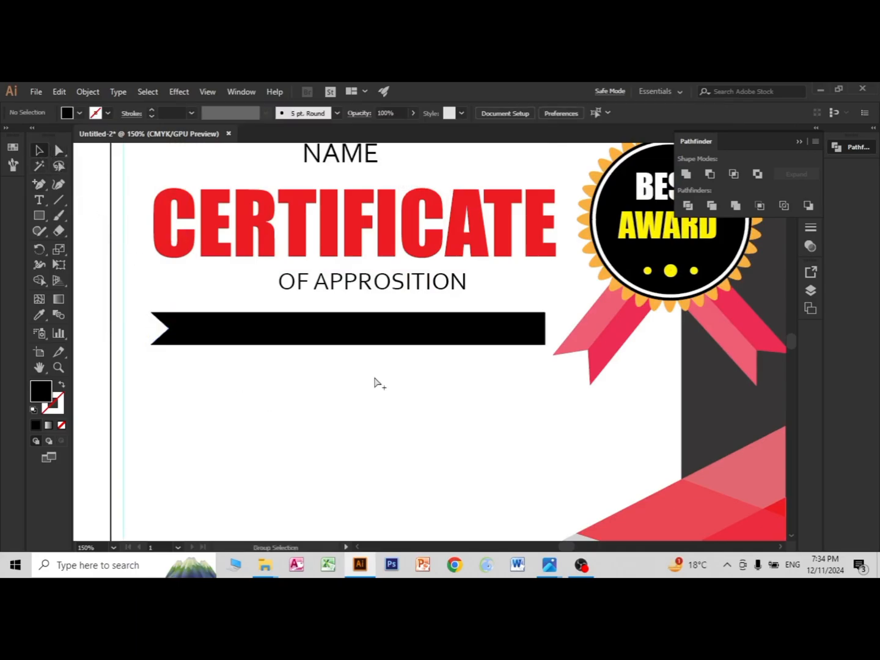
Step: Create a Corbel placeholder text below the black bar and enlarge it to about 31 pt
scroll(375, 383, "down", 3)
scroll(375, 383, "up", 3)
left_click(39, 200)
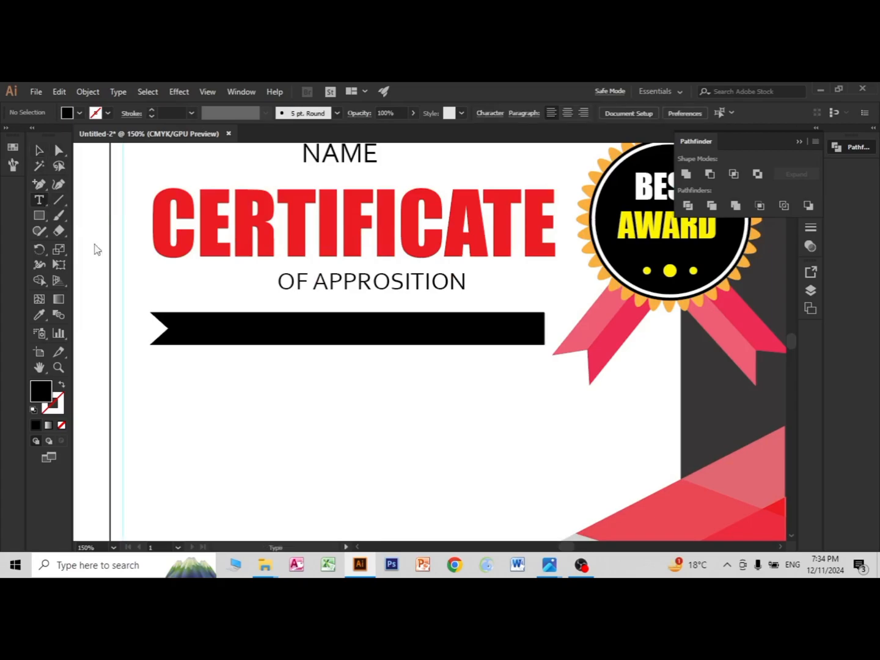
left_click(251, 410)
key("Escape")
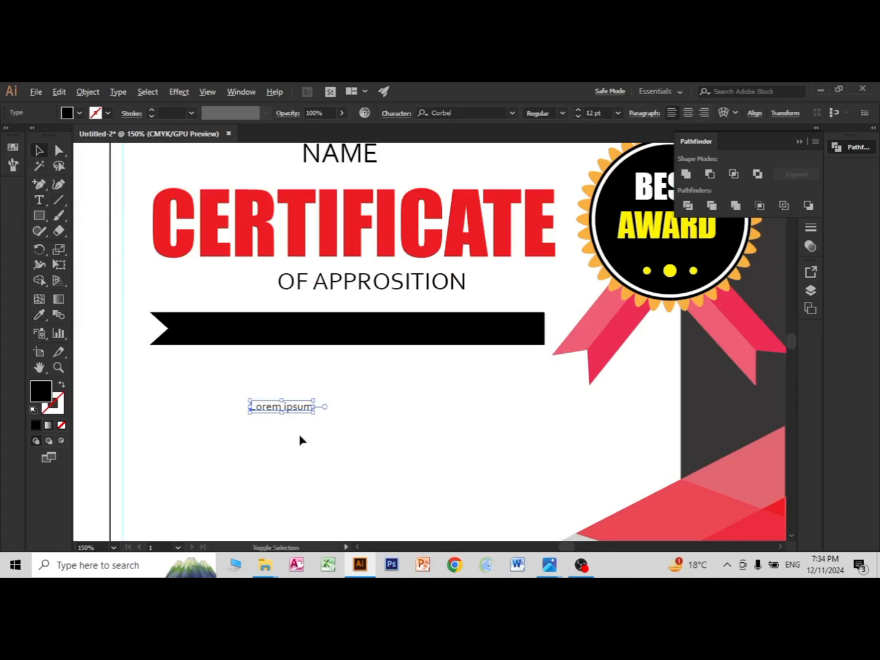
left_click_drag(311, 413, 361, 460)
Step: Replace the placeholder below the black bar with the text Prouded by award
double_click(309, 413)
key("ctrl+a")
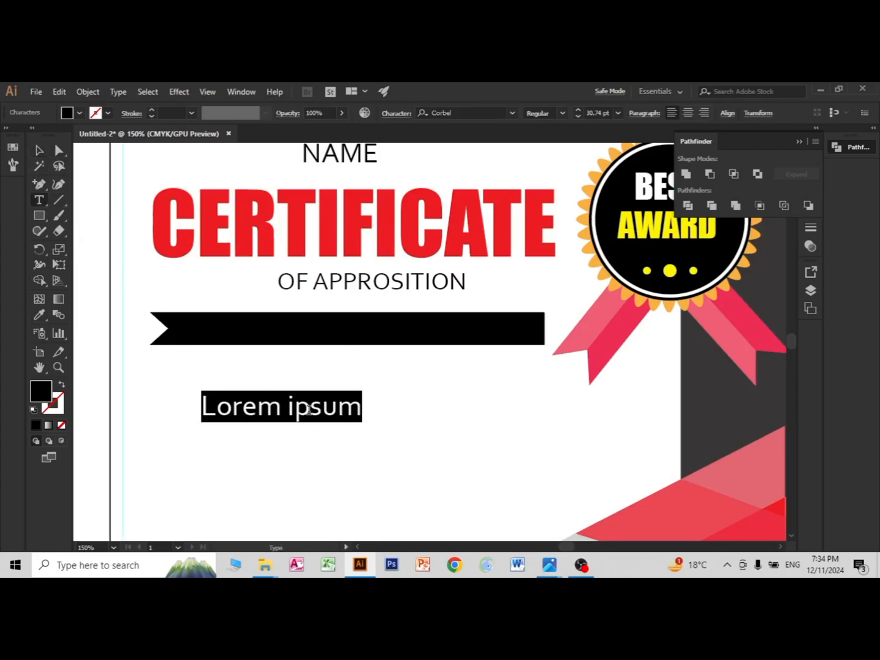
type("R")
key("BackSpace")
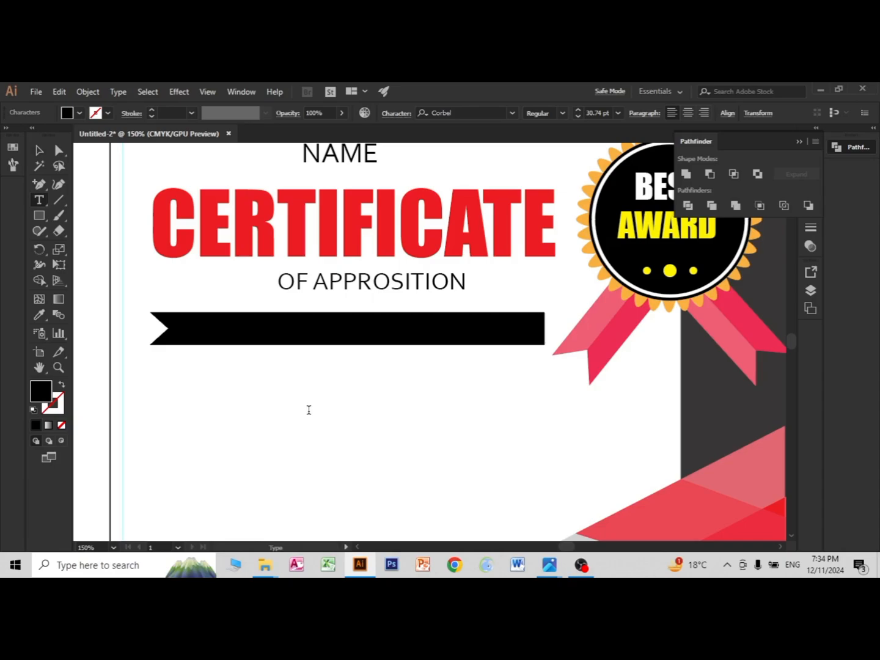
type("Prouded by")
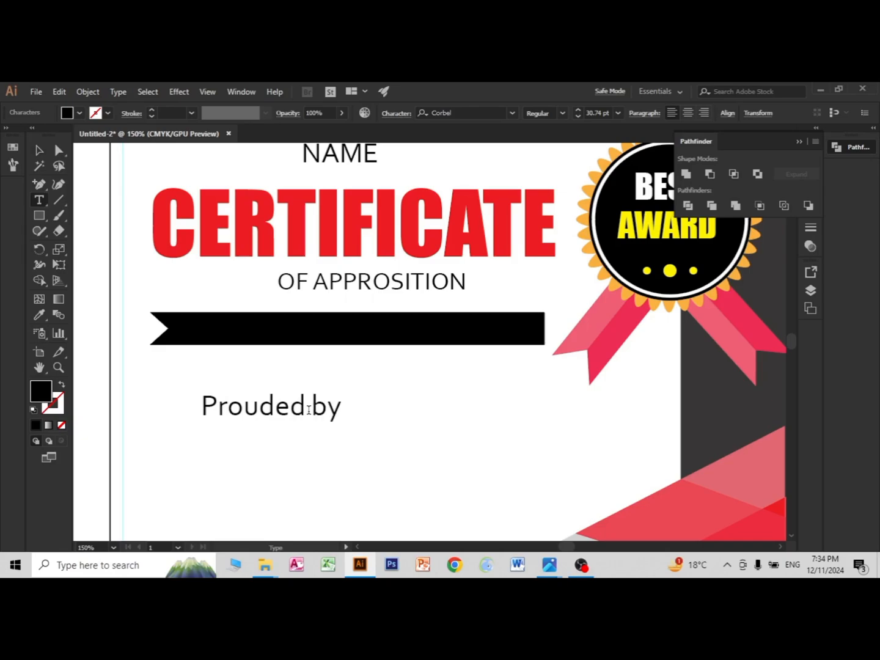
type(" award")
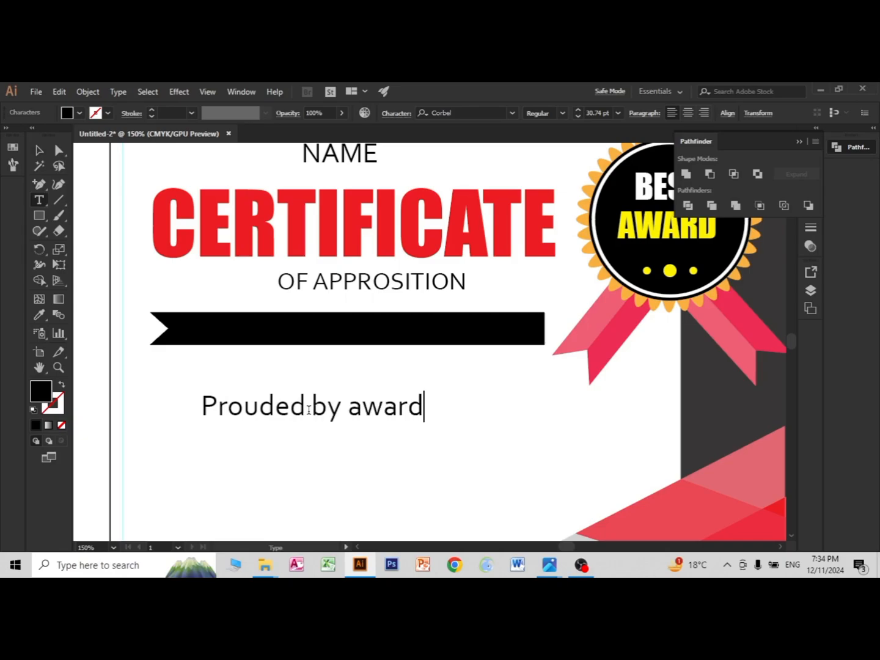
Step: Centre the Prouded by award text on the black bar and fill it white
left_click(38, 150)
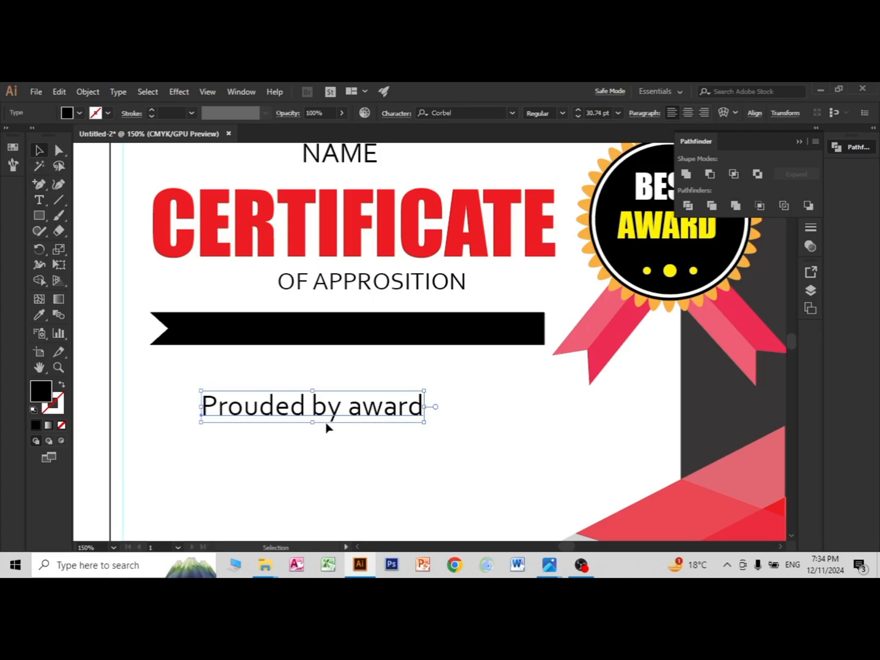
left_click_drag(321, 417, 359, 340)
left_click(79, 113)
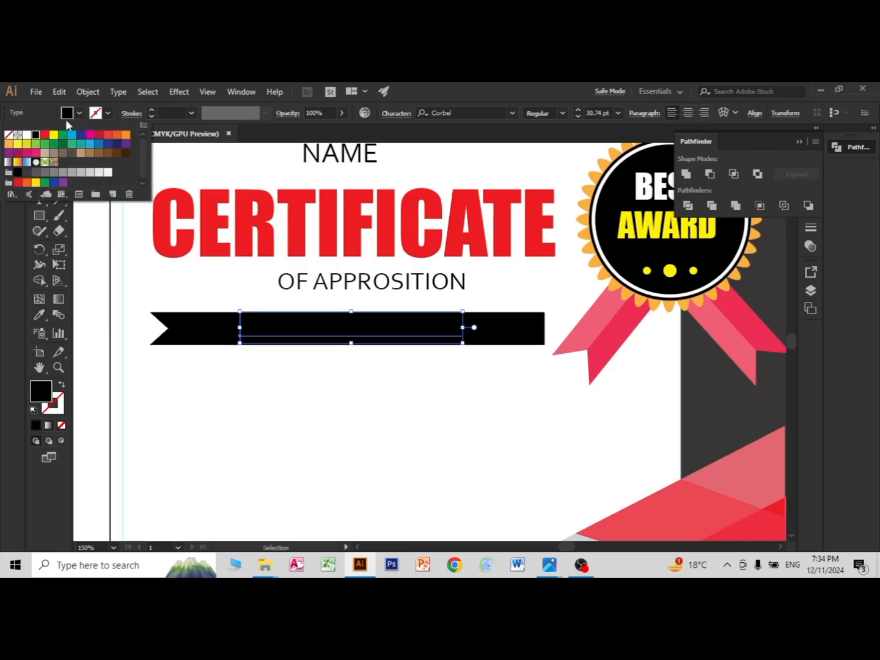
left_click(26, 136)
left_click(201, 416)
left_click(329, 403)
scroll(328, 394, "down", 4)
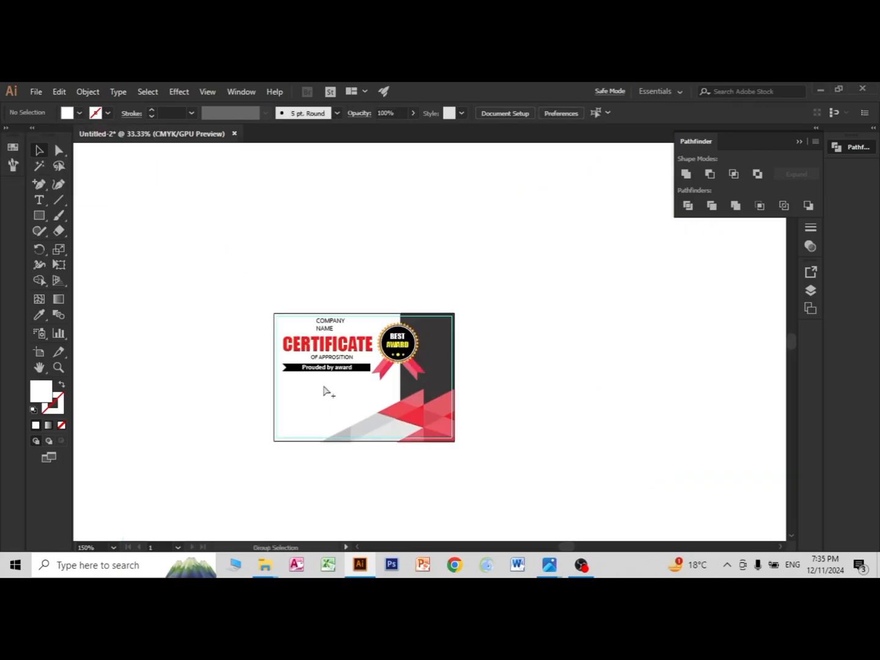
Step: Duplicate the Prouded by award text below the black bar and fill the copy black
scroll(339, 417, "up", 1)
scroll(340, 420, "up", 2)
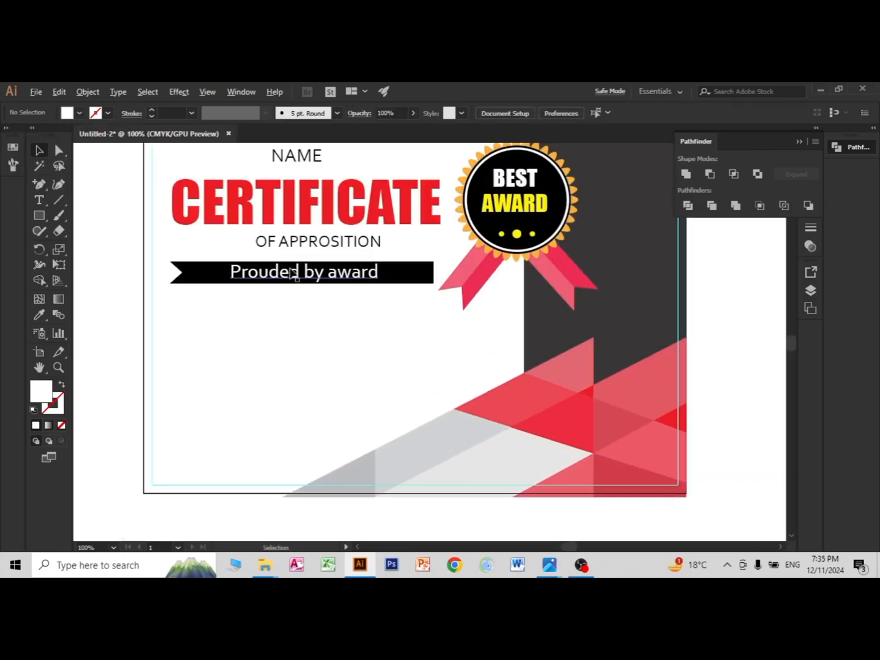
left_click_drag(292, 272, 294, 318)
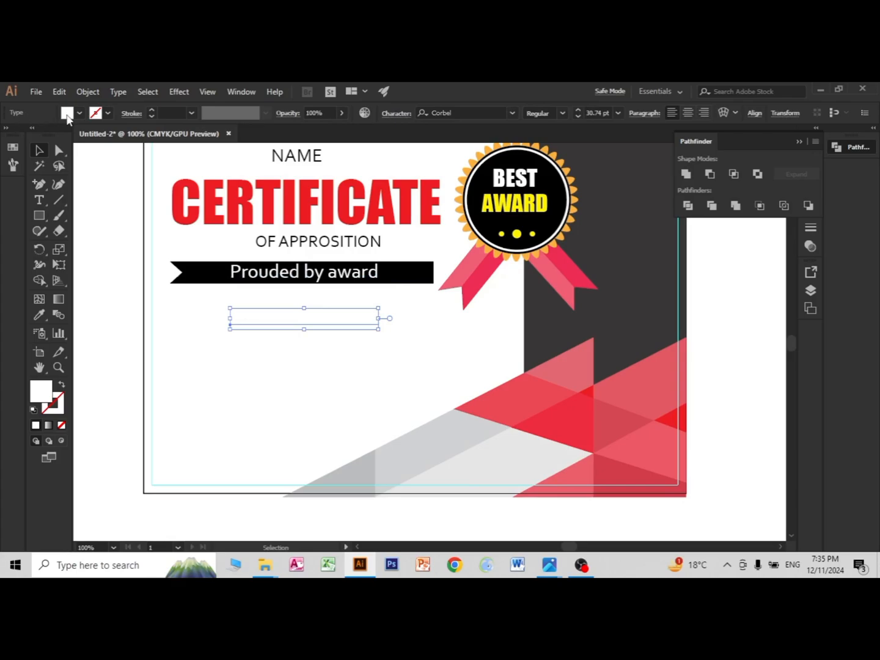
left_click(68, 113)
left_click(35, 140)
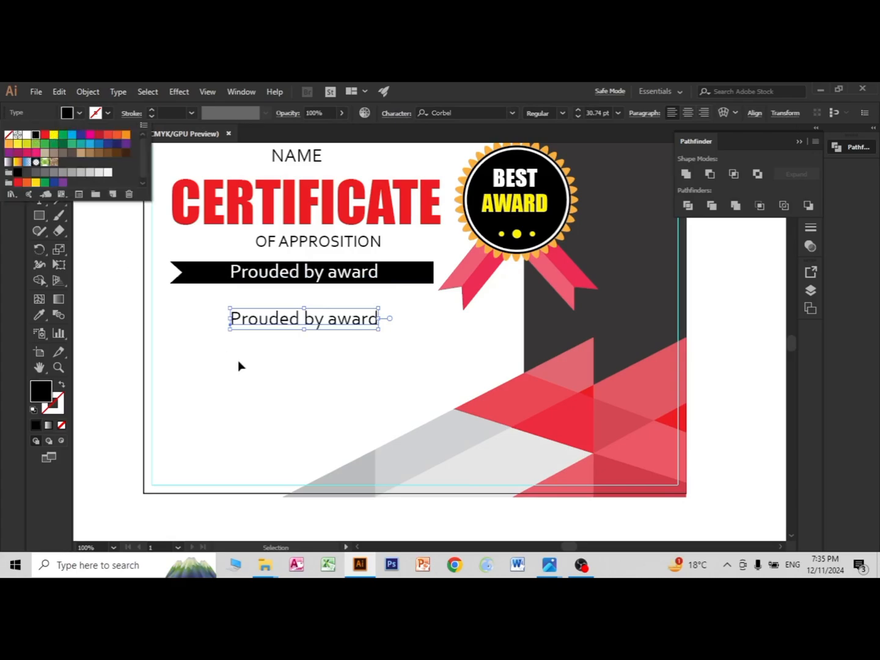
Step: Replace the copied text below the black bar with the award recipient's full name
triple_click(278, 318)
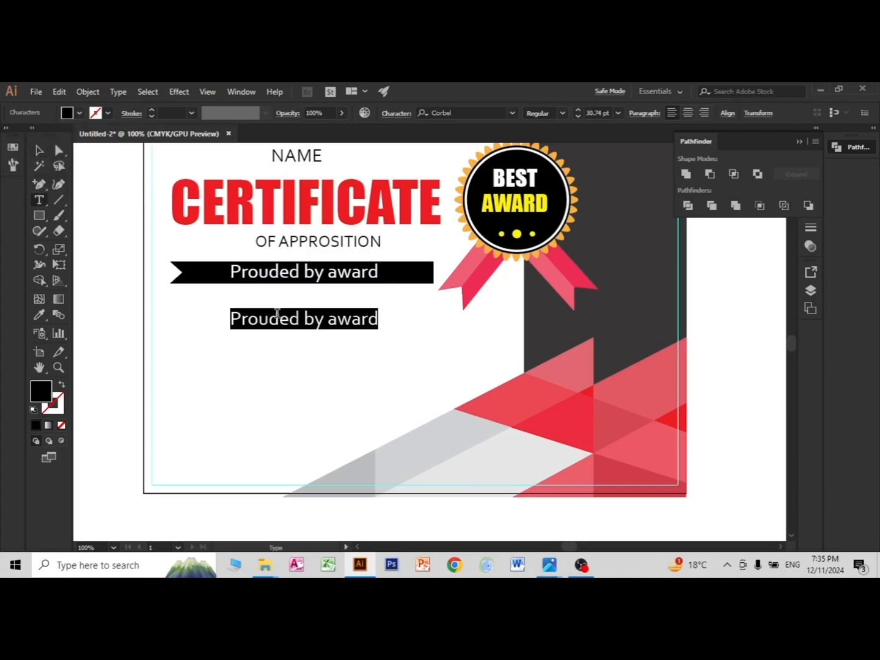
type("a")
key("BackSpace")
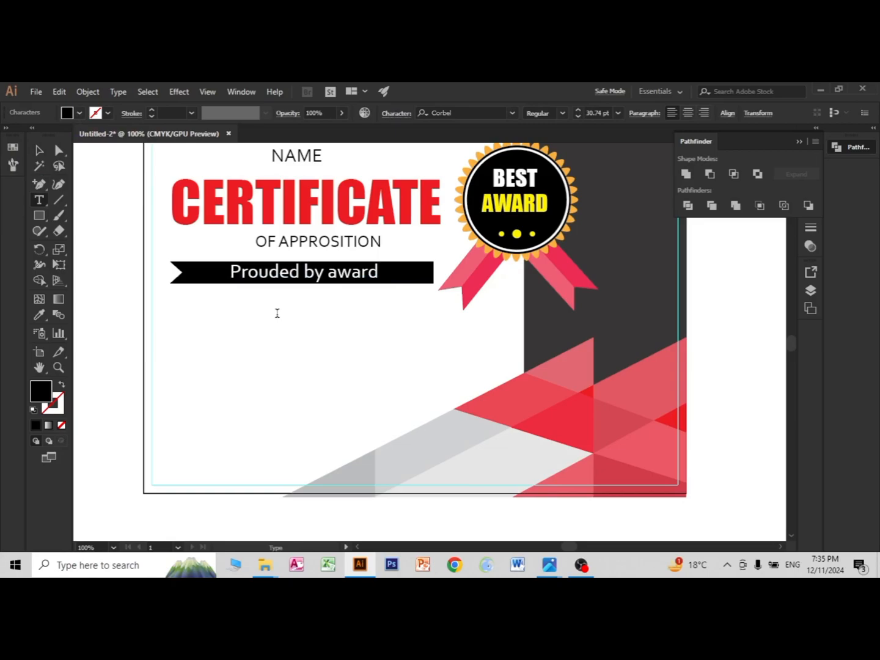
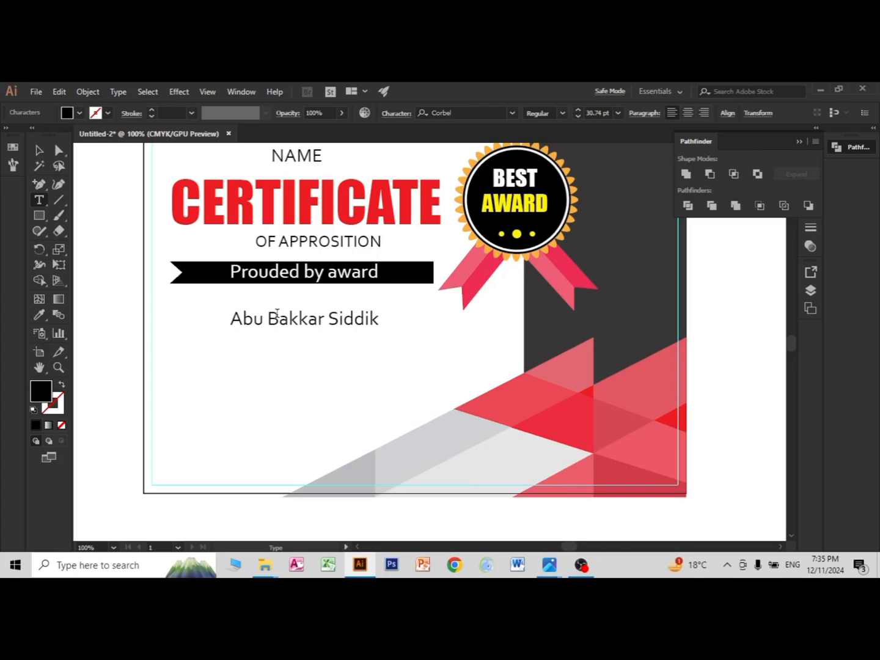
key("Escape")
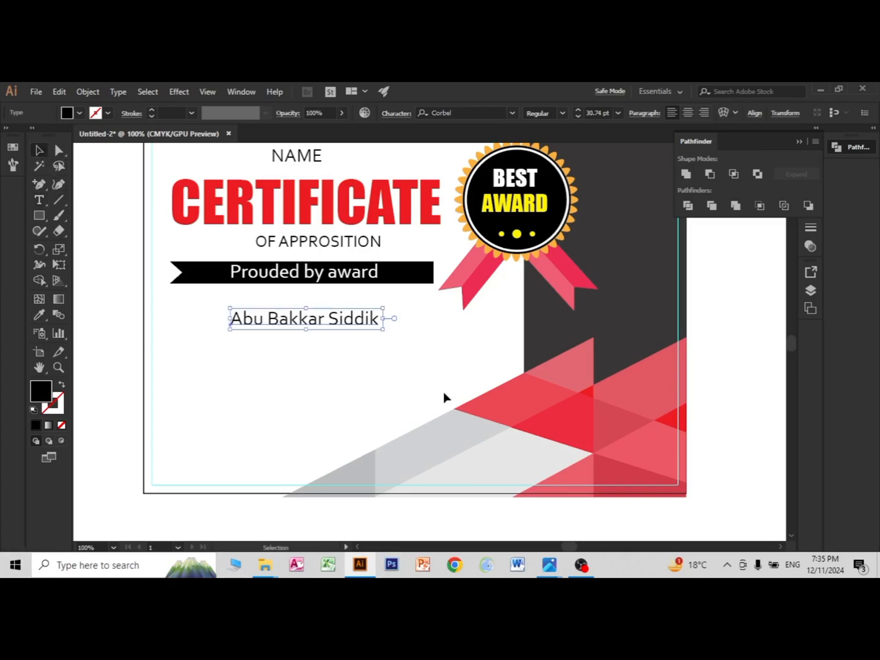
Step: Enlarge the recipient's name to about 41 pt and set its font to Kunstler Script
left_click_drag(384, 331, 303, 333)
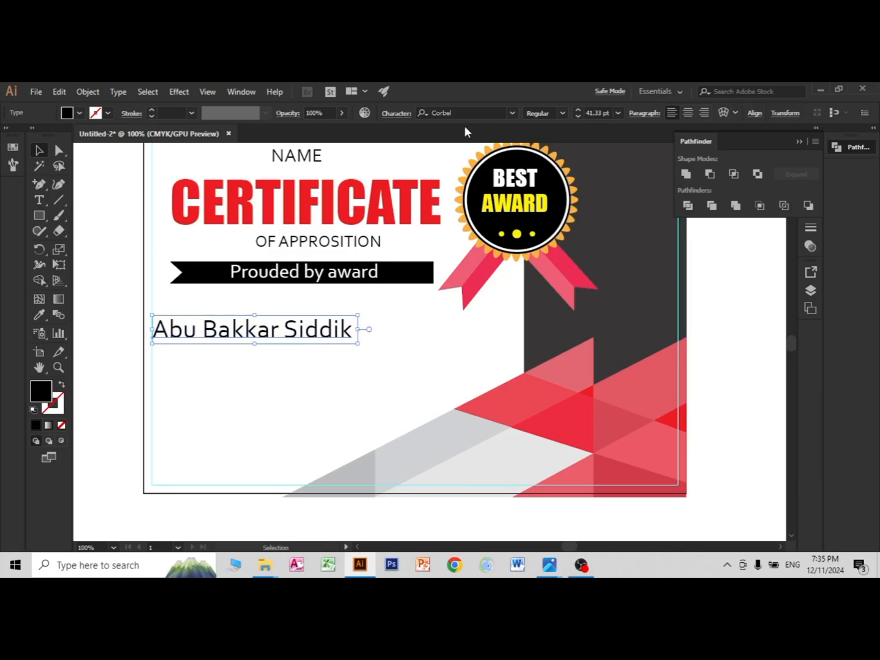
left_click(512, 113)
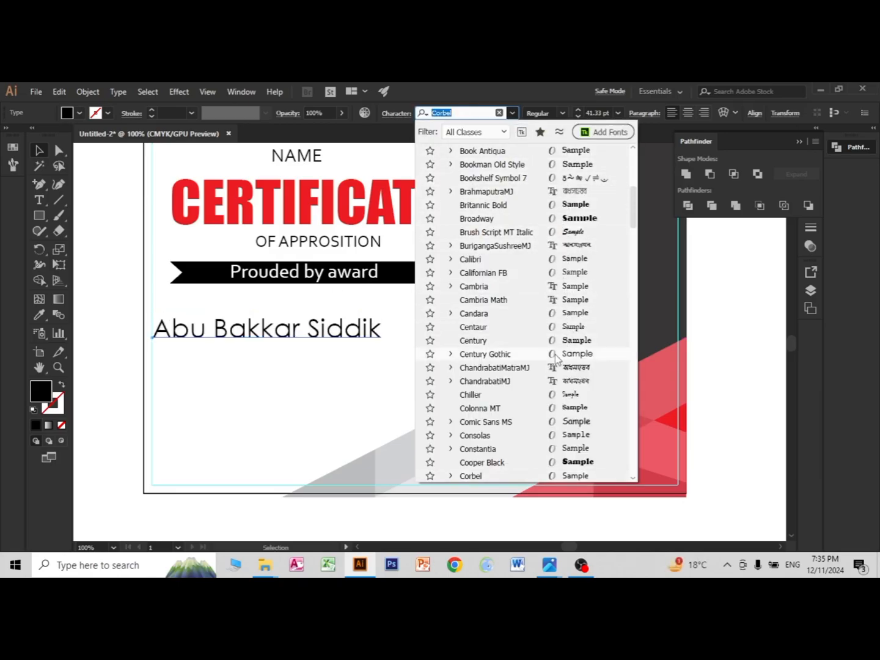
scroll(574, 409, "down", 6)
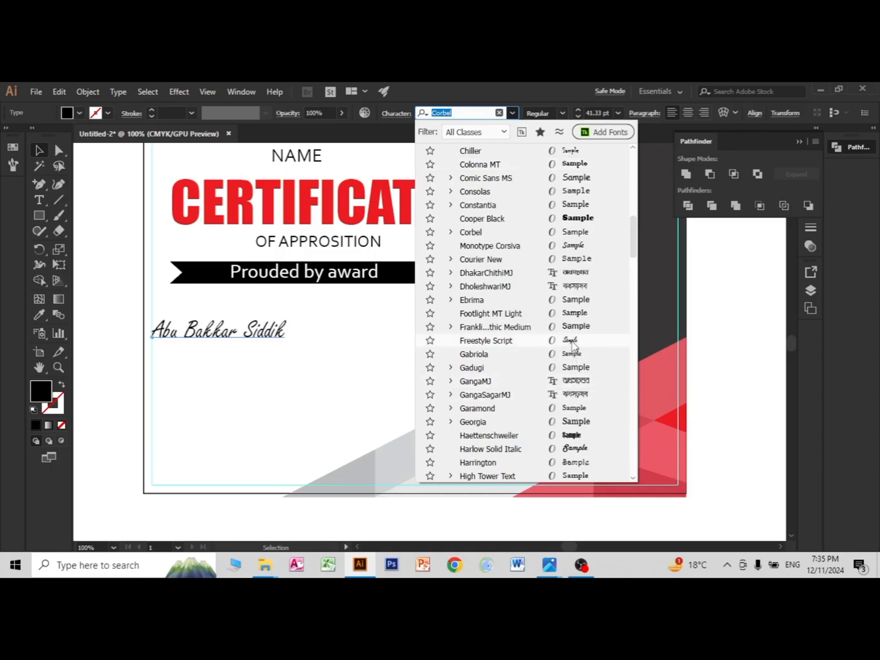
scroll(567, 422, "down", 2)
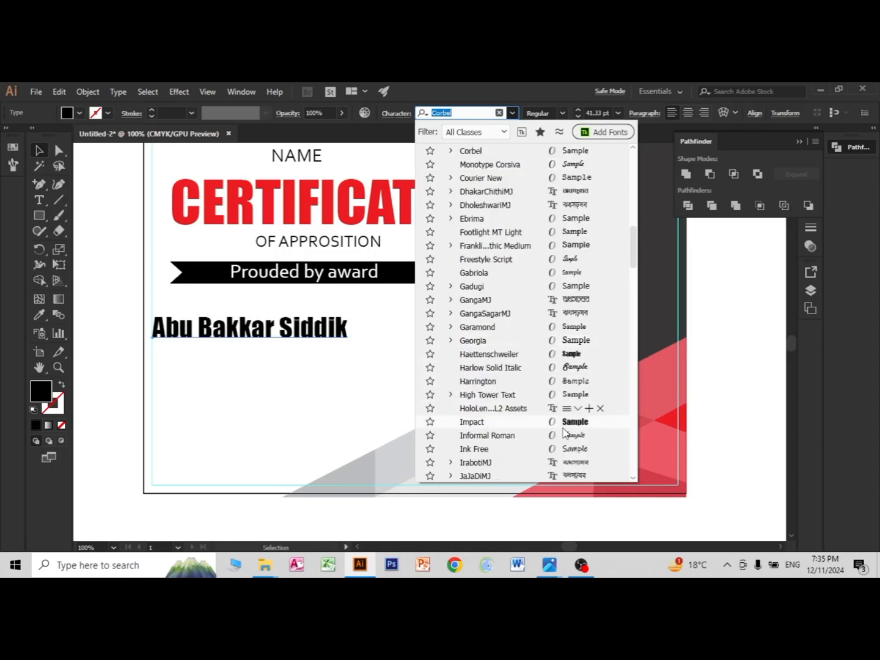
scroll(564, 428, "down", 2)
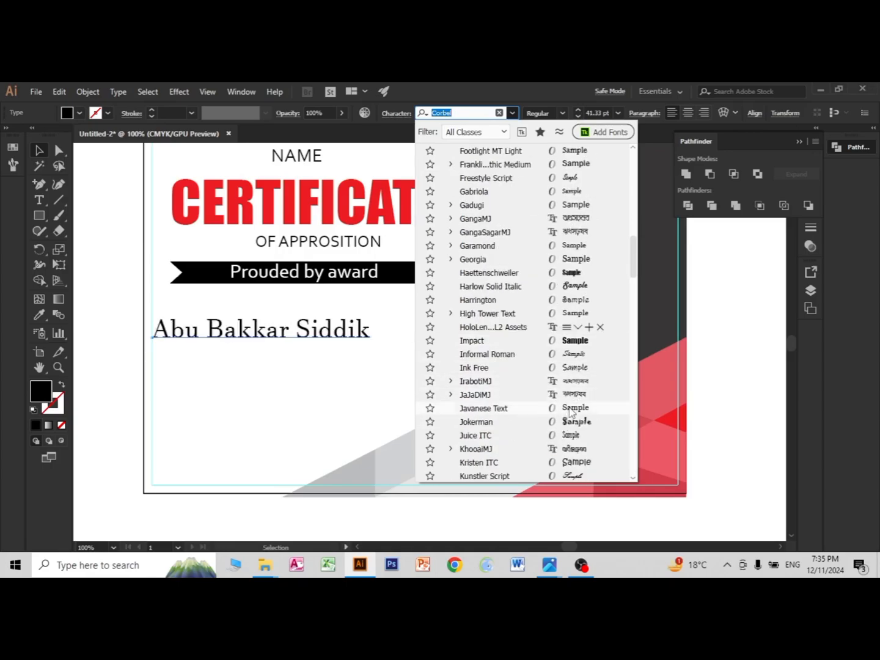
scroll(570, 443, "down", 1)
left_click(570, 429)
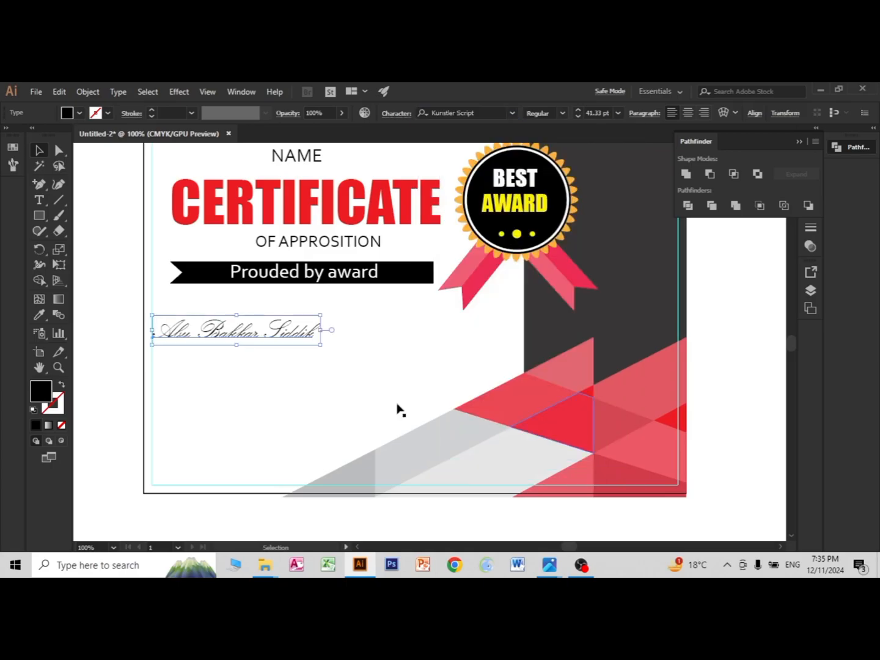
Step: Enlarge the recipient's name to about 60 pt and centre it directly under the black bar
left_click_drag(322, 347, 368, 325)
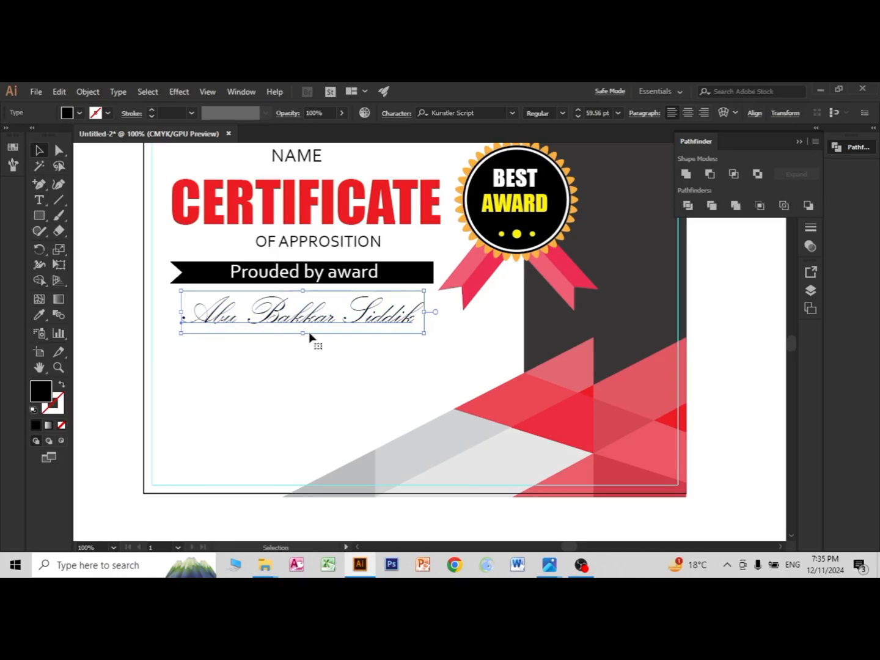
left_click(112, 321)
scroll(383, 359, "down", 1)
scroll(383, 359, "up", 1)
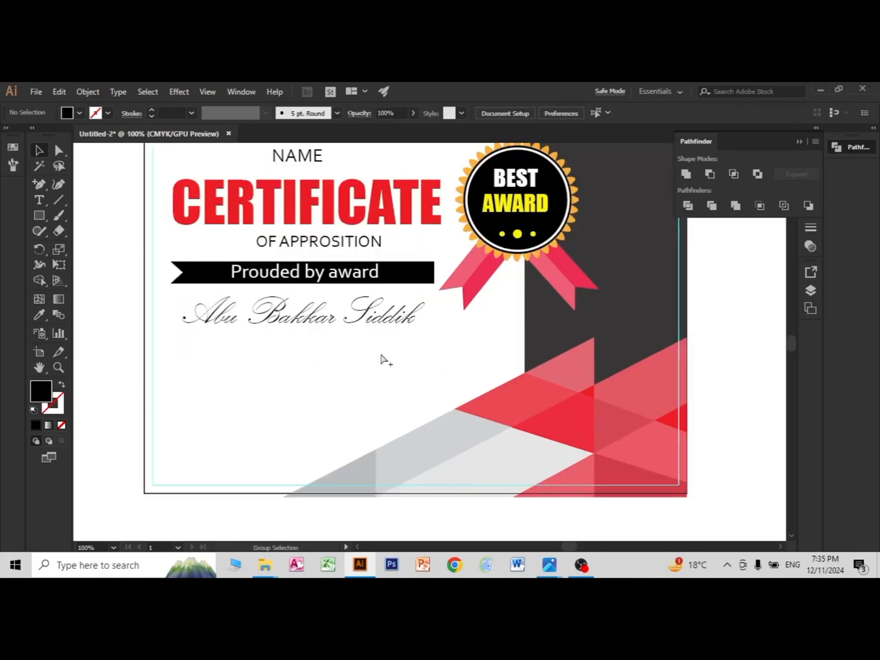
left_click(363, 328)
left_click(75, 309)
Step: Add a placeholder text paragraph directly below the recipient's name, about as wide as the black bar, and set its font to Footlight MT Light
left_click(39, 200)
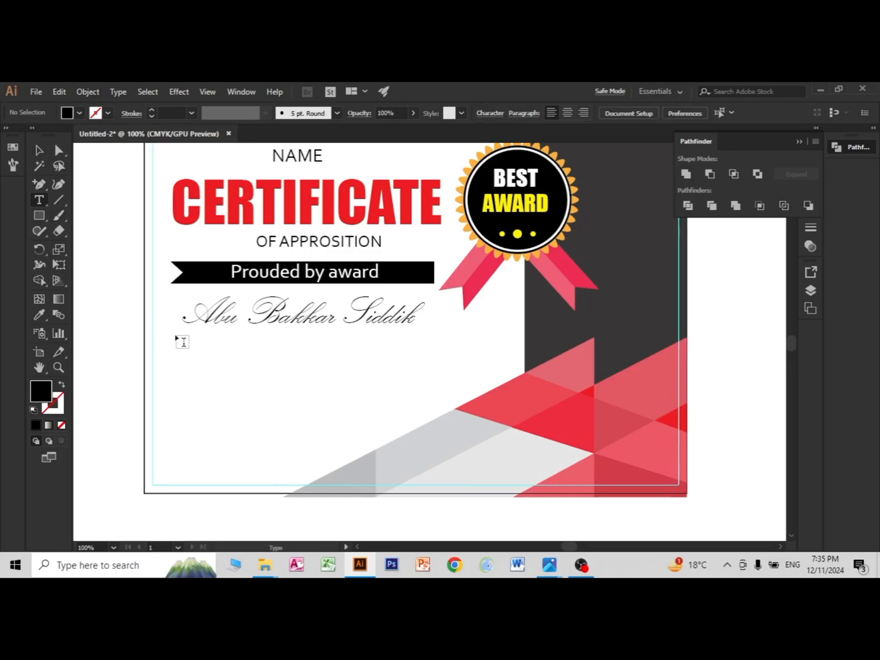
mouse_move(175, 334)
left_mouse_down()
mouse_move(356, 391)
mouse_move(458, 410)
left_mouse_up()
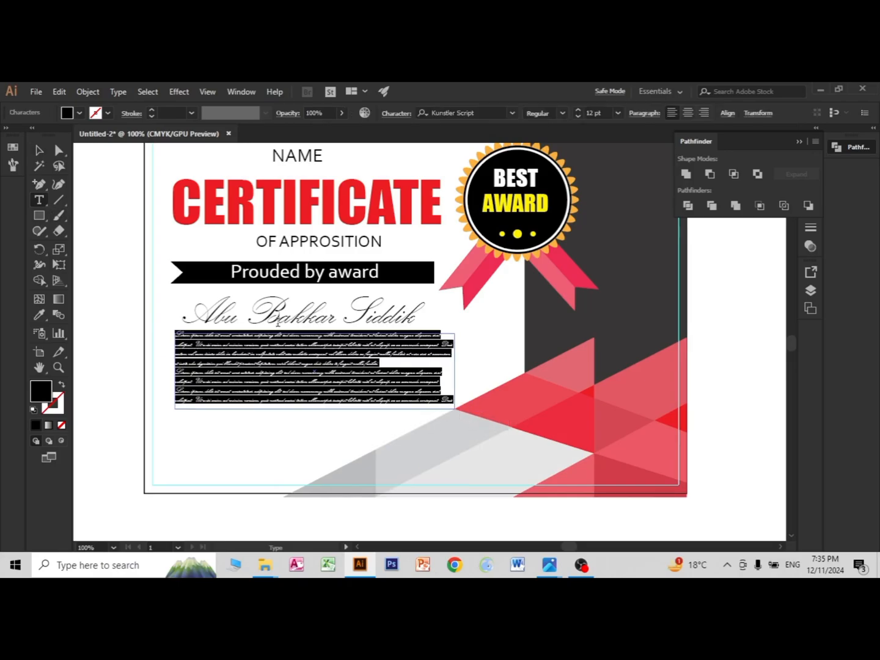
left_click(513, 113)
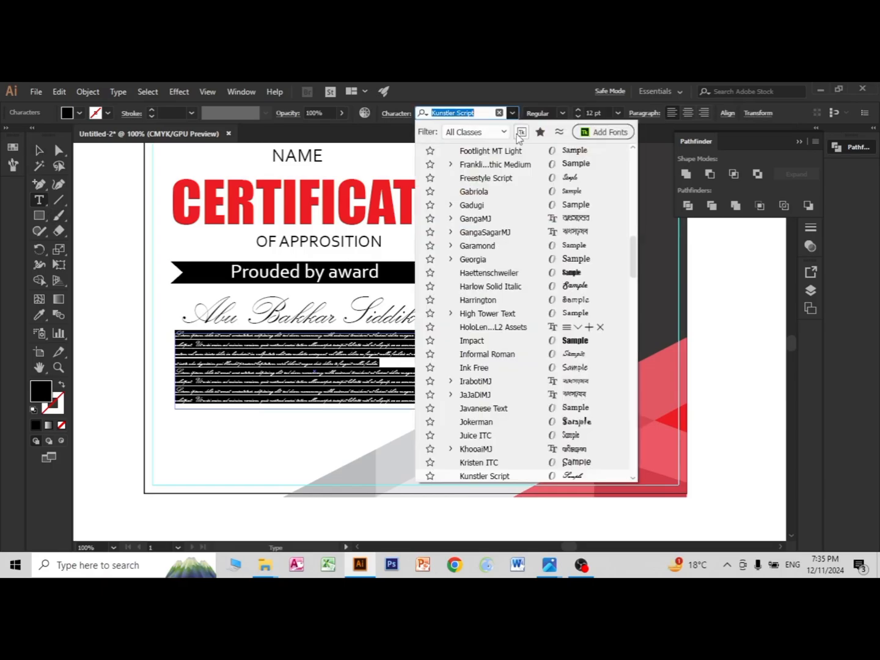
left_click(552, 151)
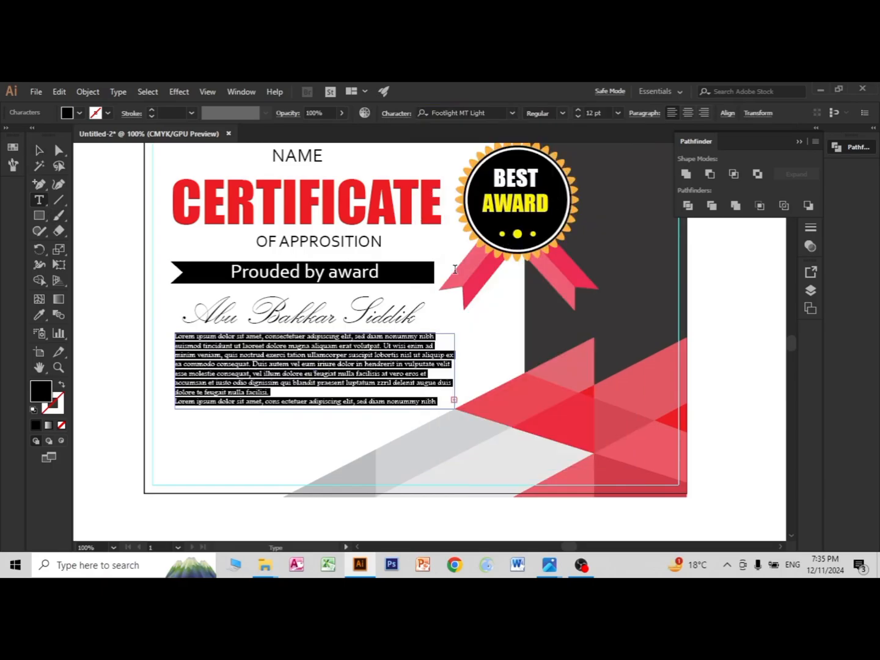
Step: Justify all lines of the placeholder paragraph and finish editing it
left_click(646, 113)
left_click(648, 135)
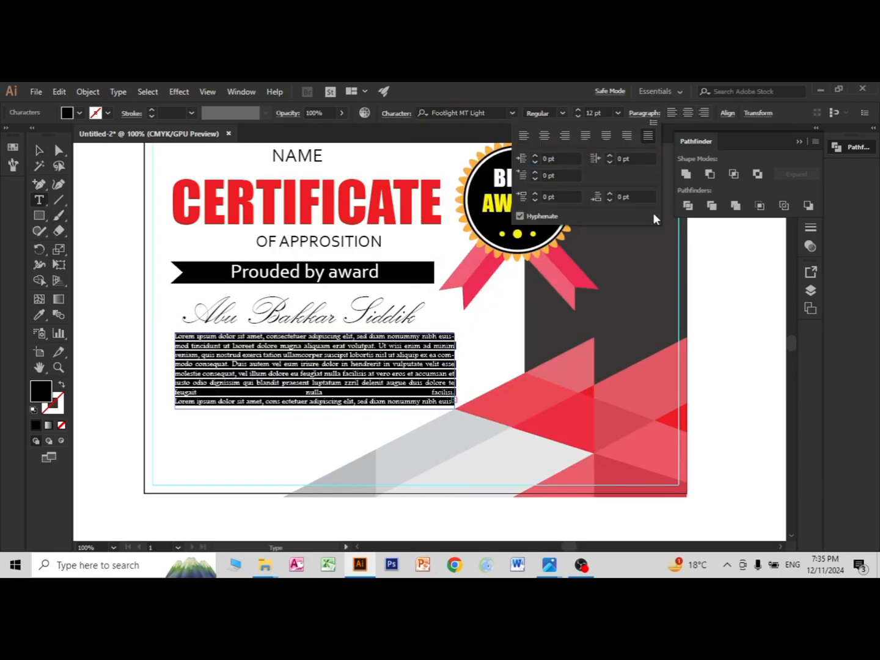
left_click(42, 150)
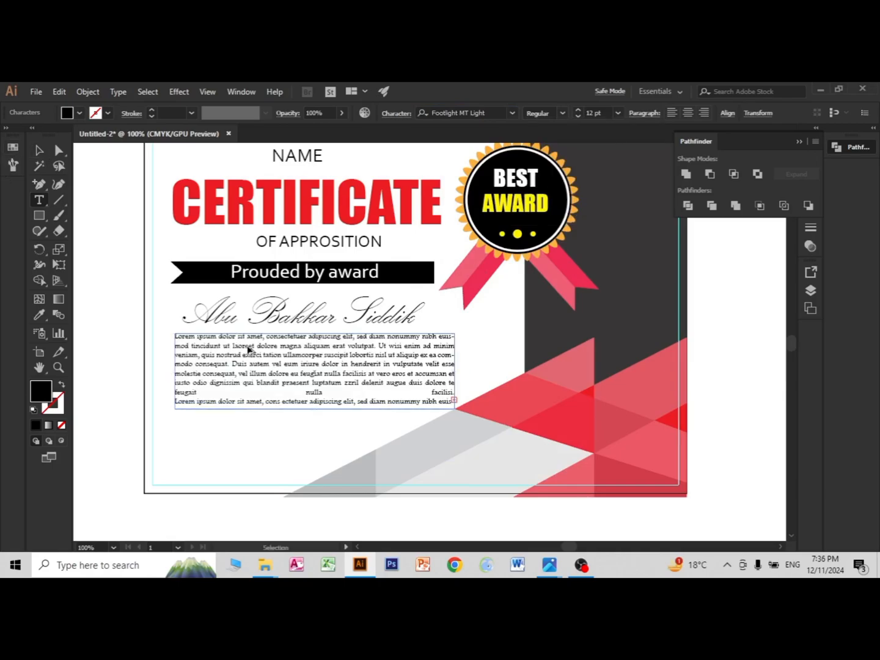
scroll(248, 349, "up", 2)
left_click_drag(282, 327, 92, 334)
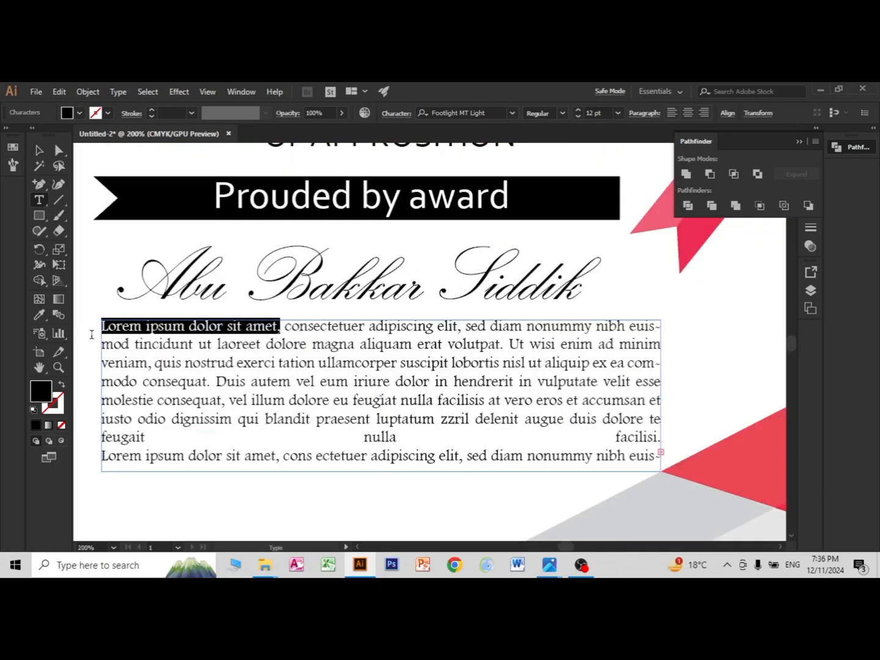
left_click(563, 112)
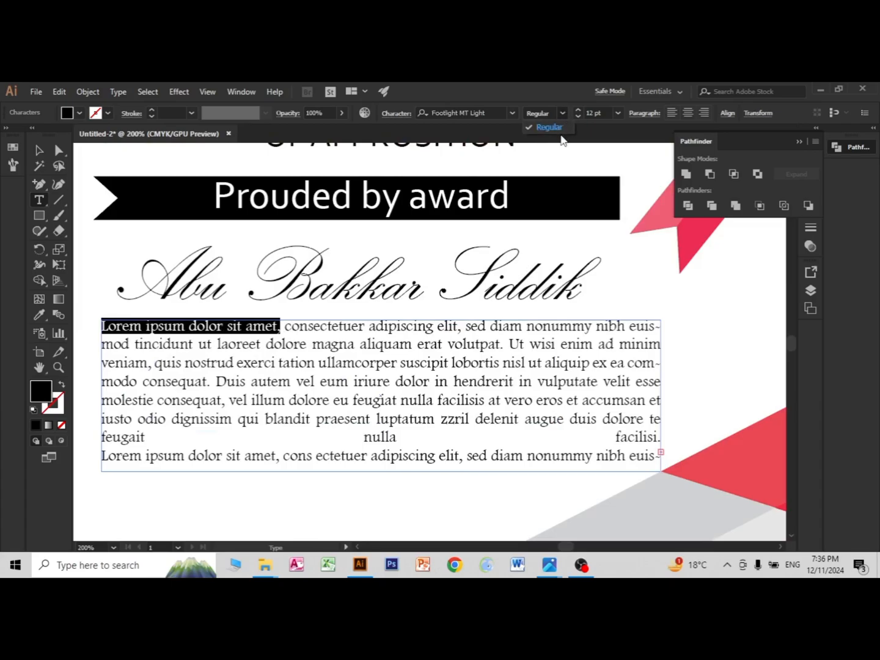
left_click(565, 114)
left_click(493, 154)
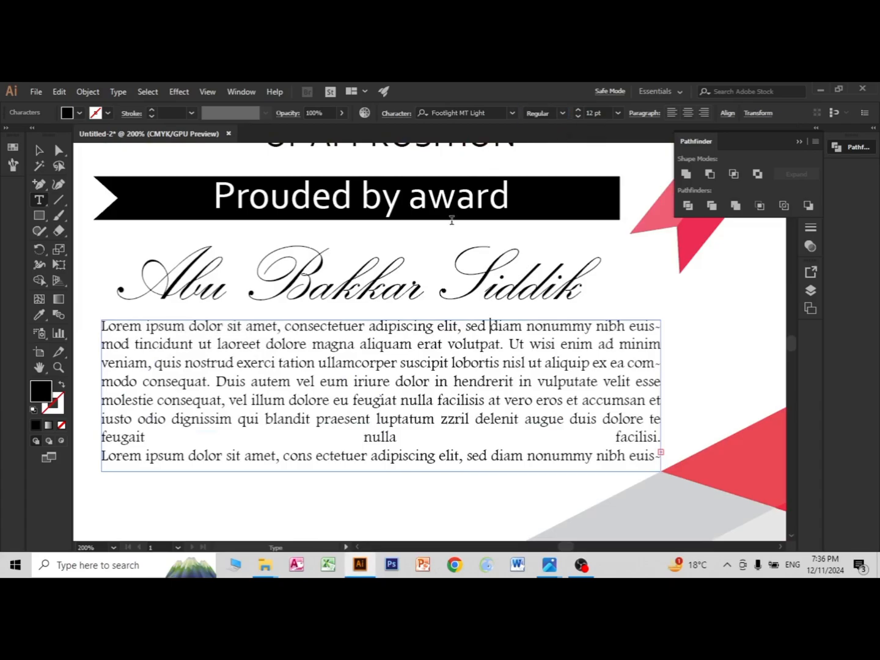
Step: Add a short placeholder text line near the certificate's lower-left corner and enlarge it to about 18.42 pt
scroll(330, 339, "up", 1)
scroll(330, 340, "down", 3)
scroll(346, 432, "down", 2)
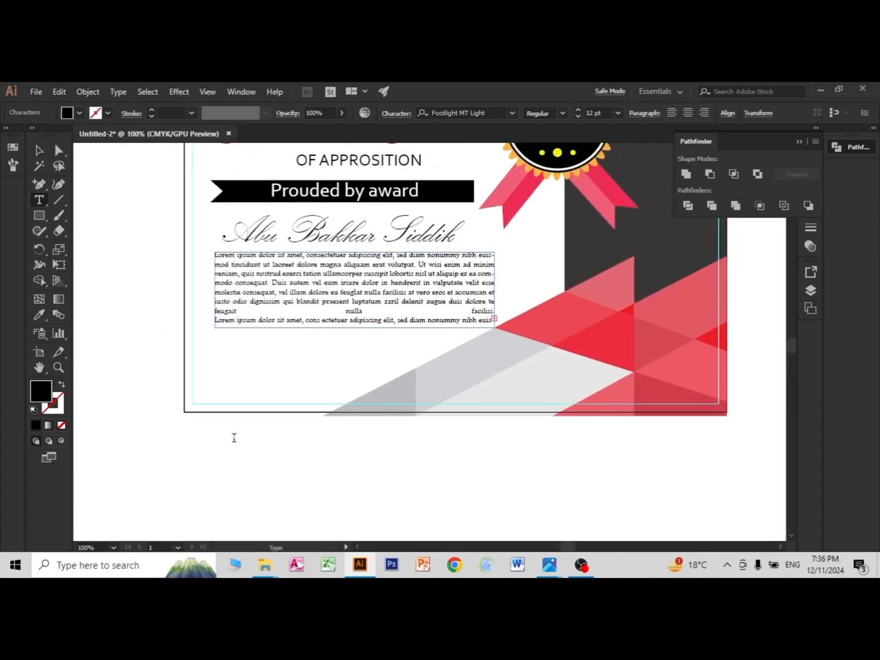
key("Escape")
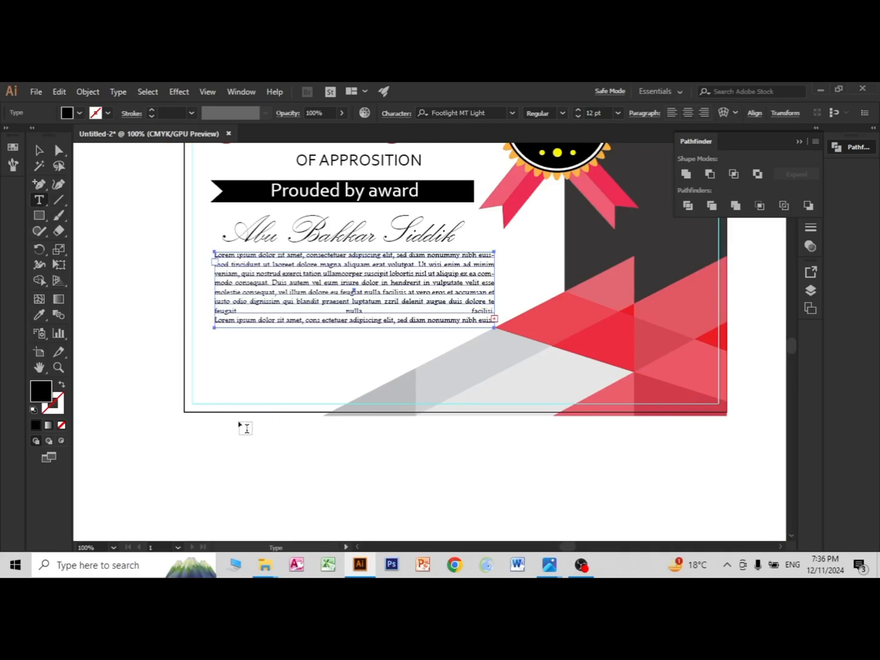
left_click(219, 383)
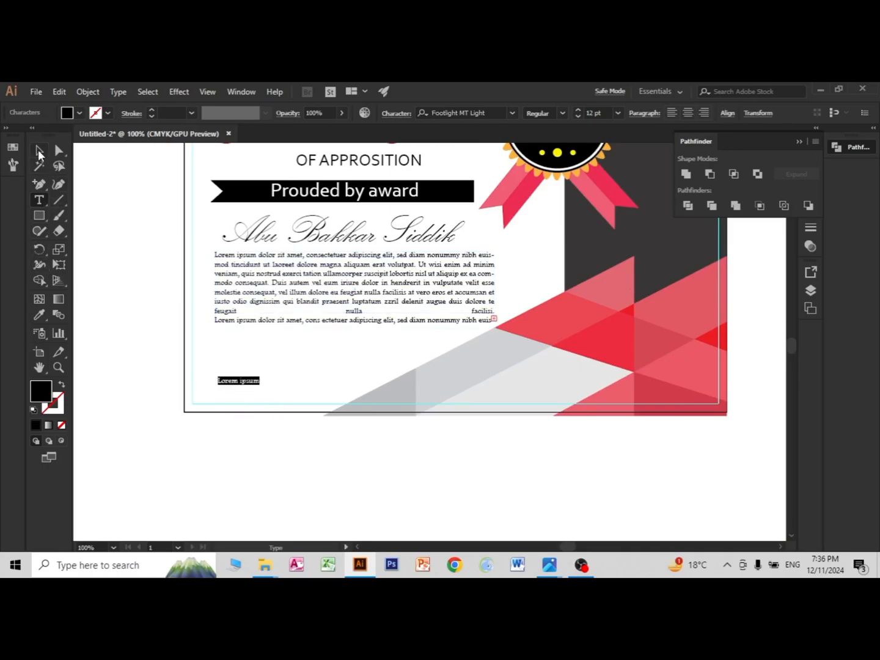
left_click(39, 151)
left_click_drag(260, 386, 272, 397)
scroll(279, 422, "up", 1)
Step: Shift the small placeholder line to align with the paragraph's left edge and replace its text with Date
left_click(215, 368)
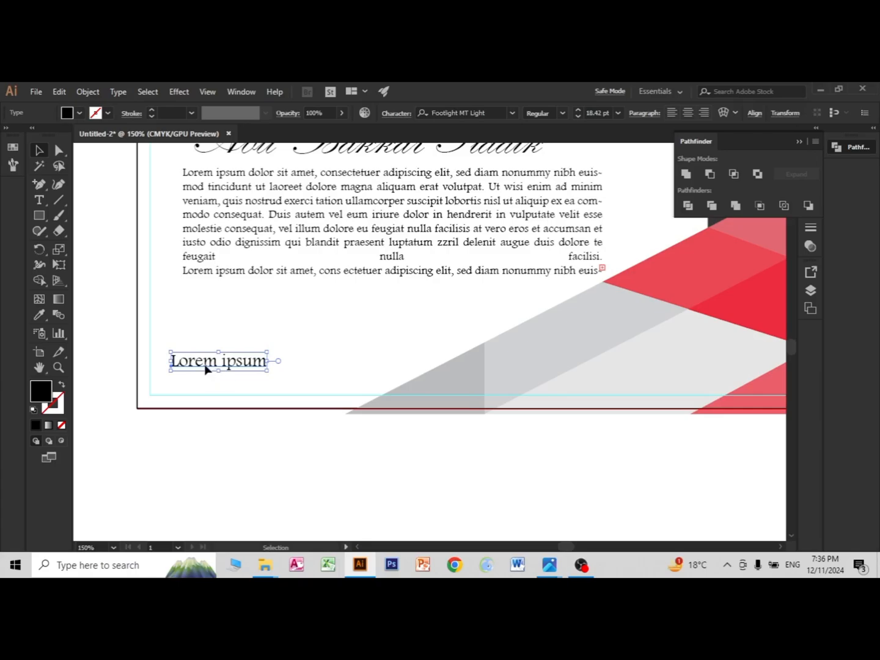
left_click_drag(205, 365, 215, 366)
double_click(210, 365)
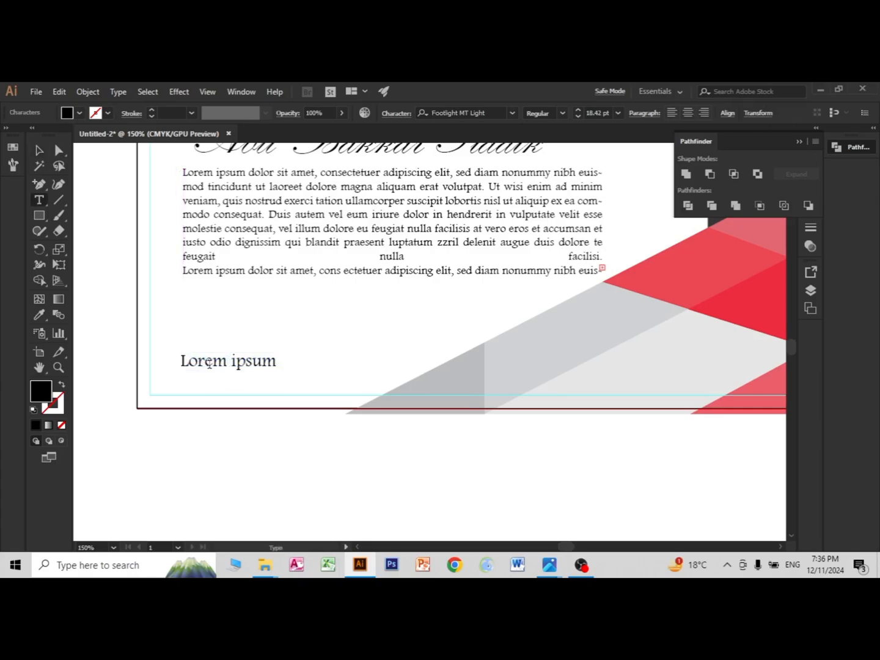
key("ctrl+a")
Step: Complete the date label as Date of Published and draw a black line just above it, about as wide as the label
type("Da")
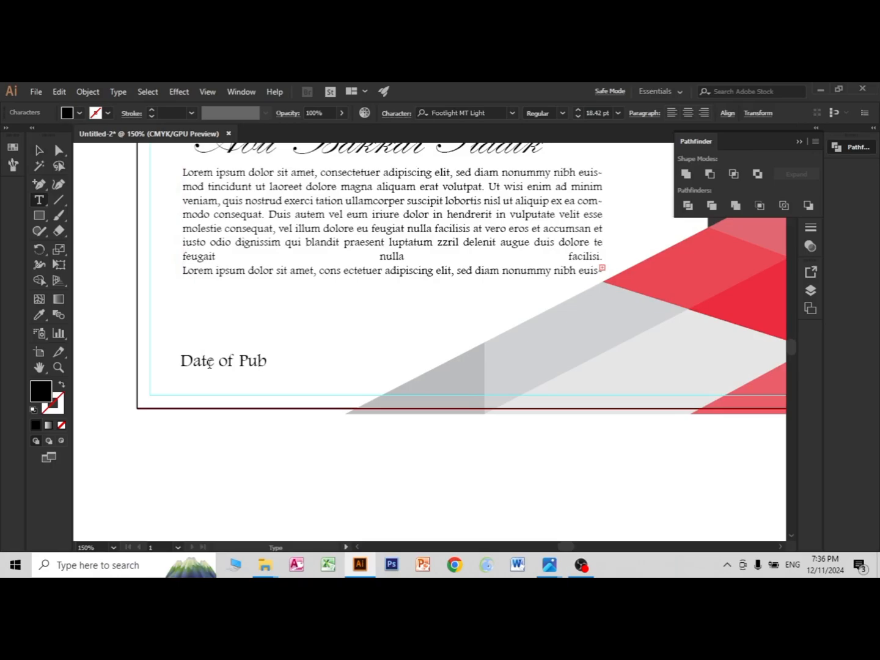
Step: Complete the date label as Date of Published and draw a black line just above it, about as wide as the label
type("te of Published")
left_click(58, 200)
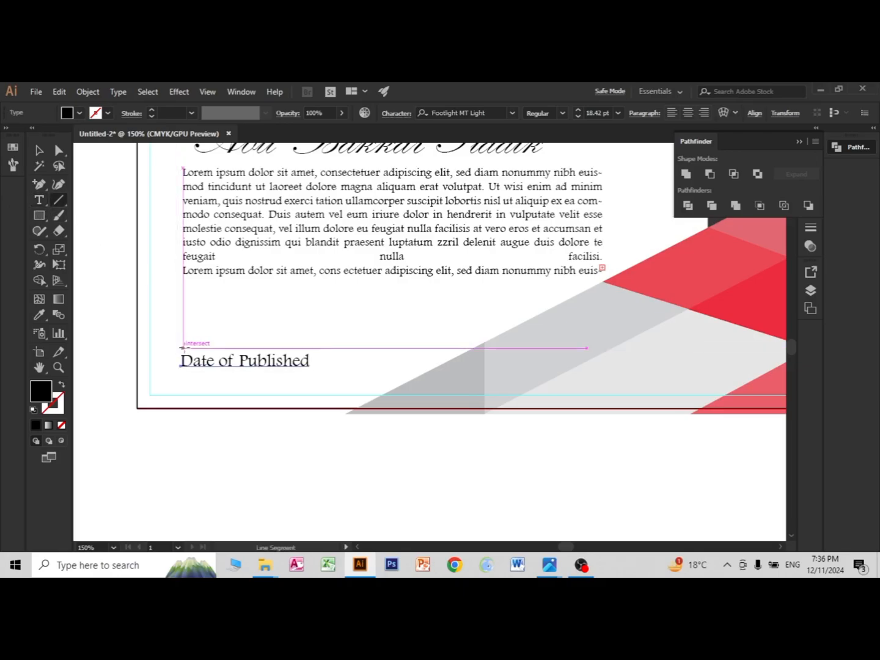
left_click_drag(183, 348, 312, 357)
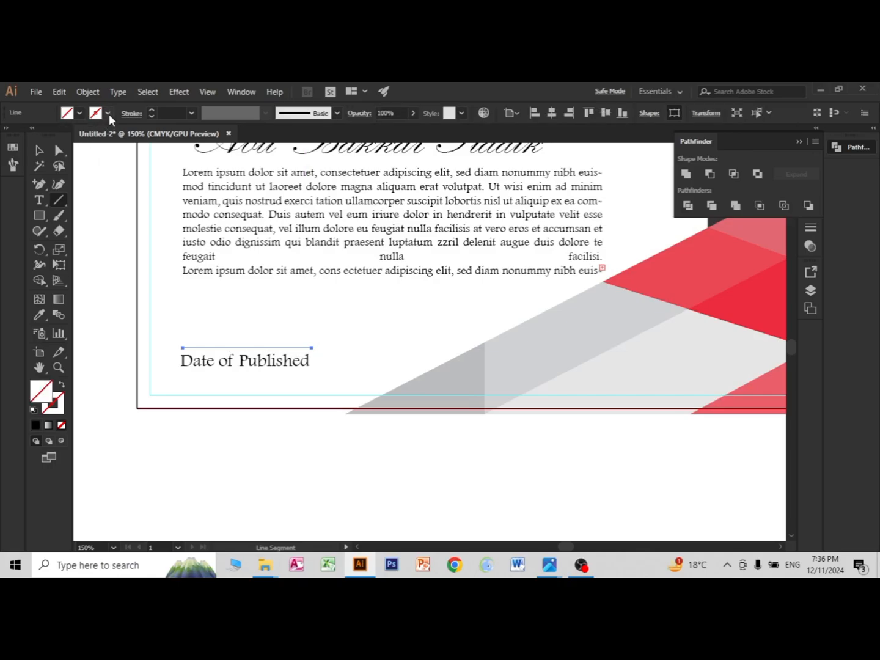
left_click(108, 112)
left_click(38, 135)
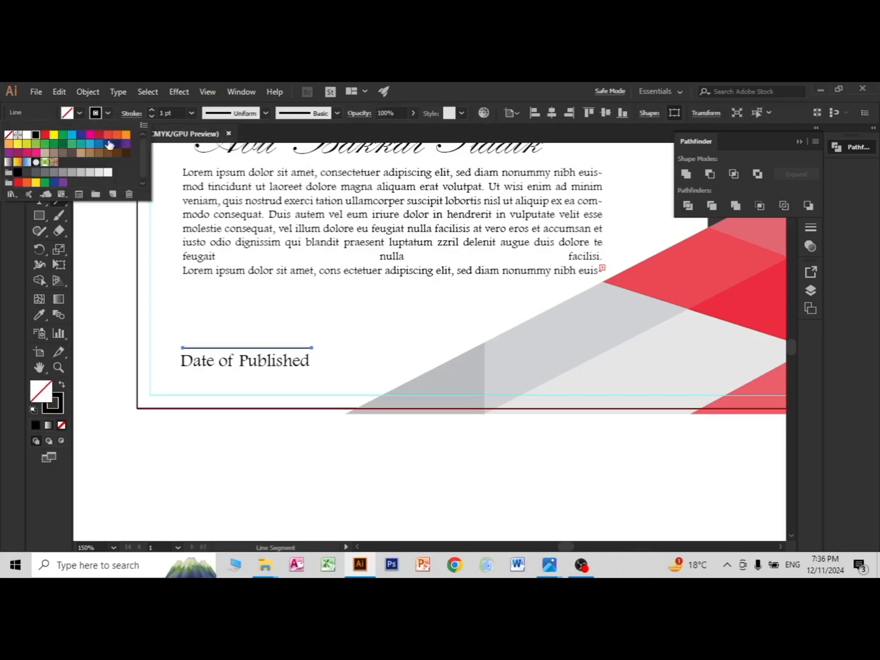
left_click(541, 85)
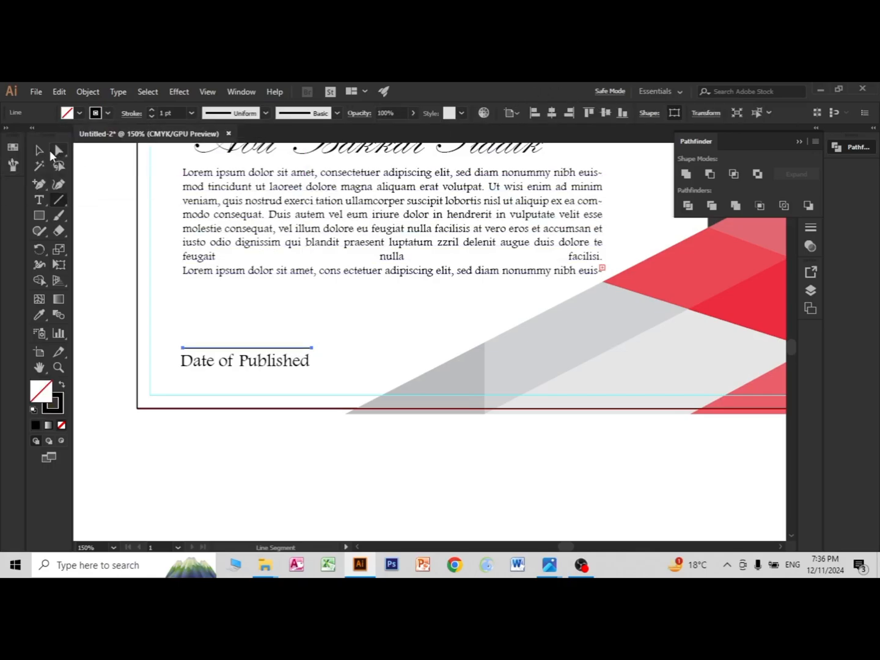
Step: Duplicate the Date of Published label above its line and replace the copy's text with 11-12-24
left_click(41, 151)
left_click(236, 366)
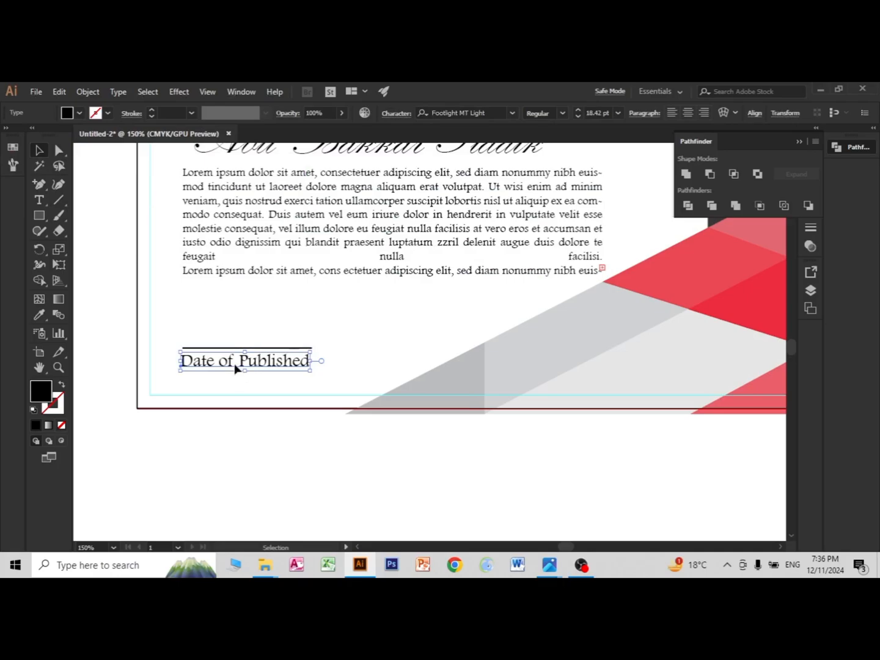
left_click_drag(236, 367, 238, 344)
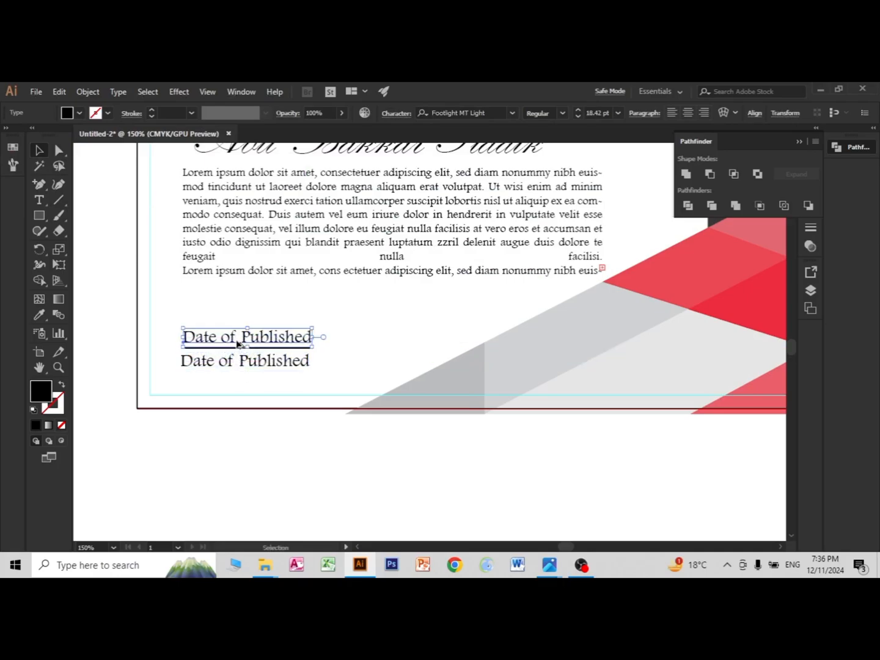
double_click(237, 341)
triple_click(228, 335)
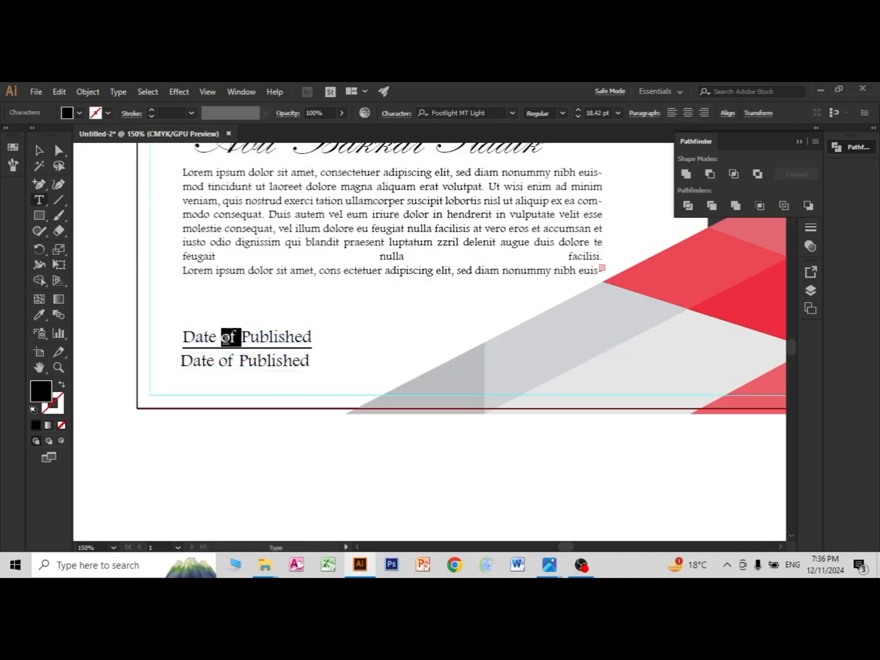
type("1")
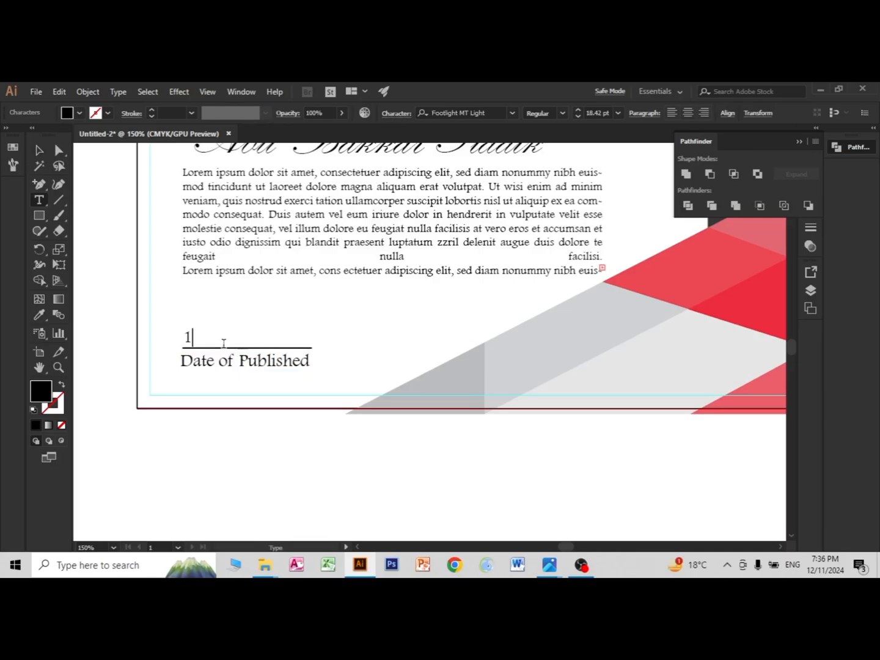
type("1-12-24")
key("Escape")
Step: Copy the Date of Published label across to the grey shapes at the same height and change its text to Singnature of Bill gates
left_click(245, 364)
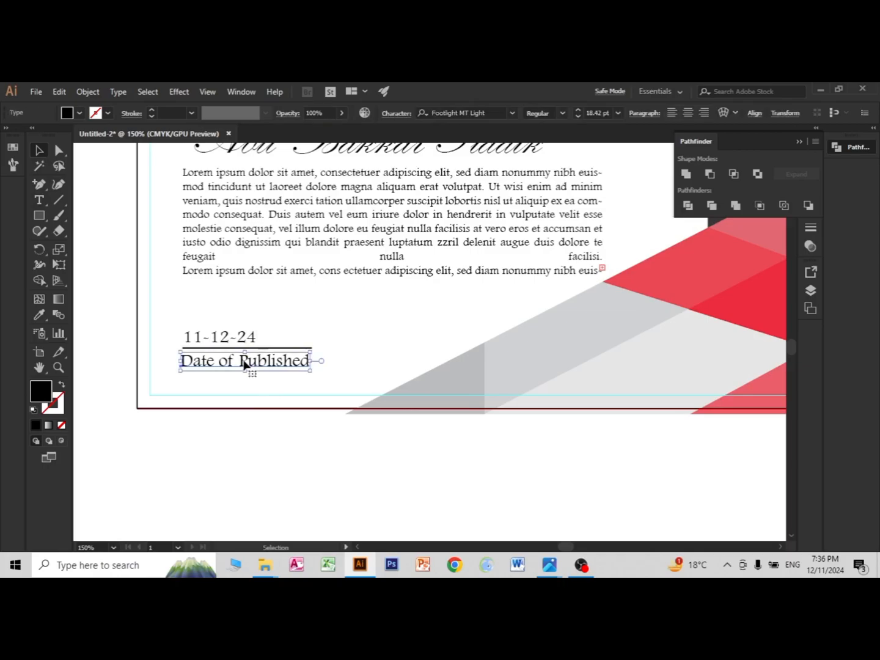
left_click_drag(245, 366, 542, 361, "alt")
triple_click(538, 361)
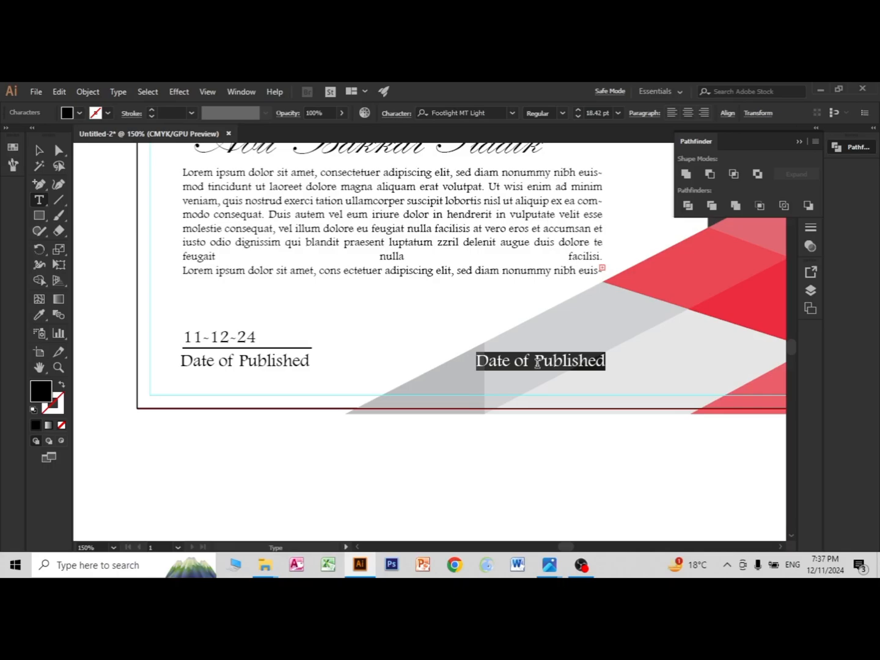
type("S")
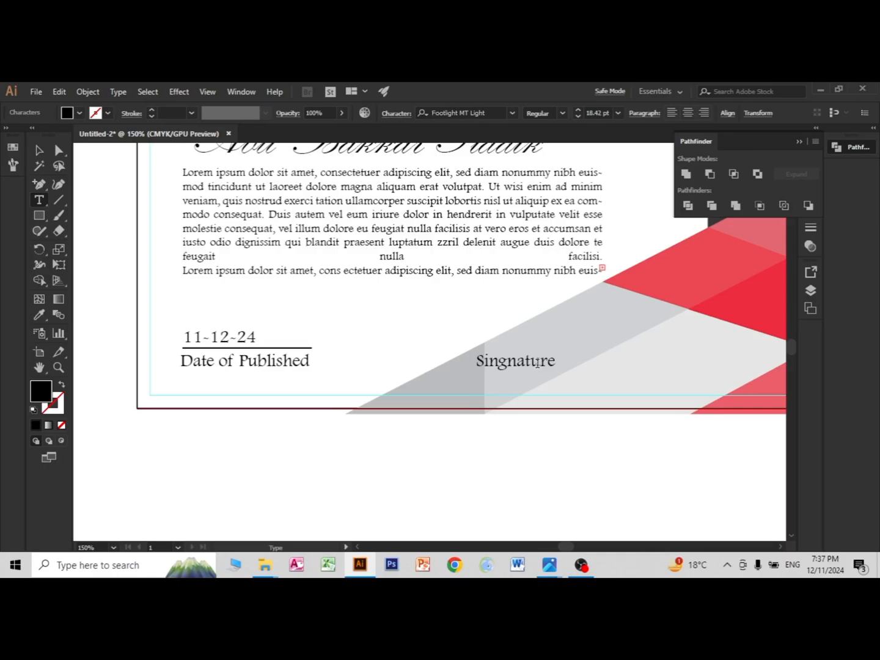
type("ingnature of Bill gast")
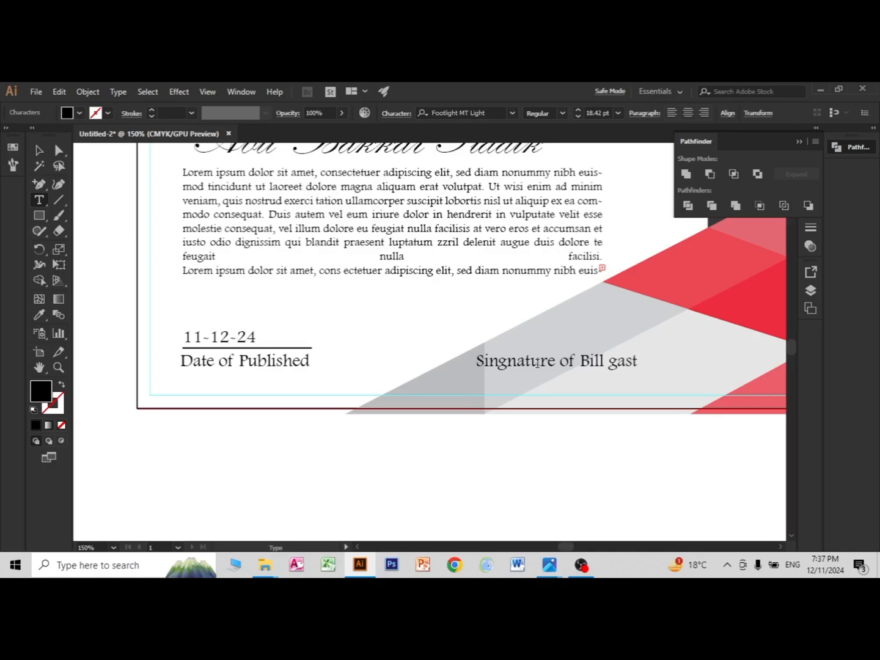
key("BackSpace")
key("BackSpace")
Step: Draw a horizontal line just above the signature label, about as wide as the label, and give it a black stroke
left_click(58, 201)
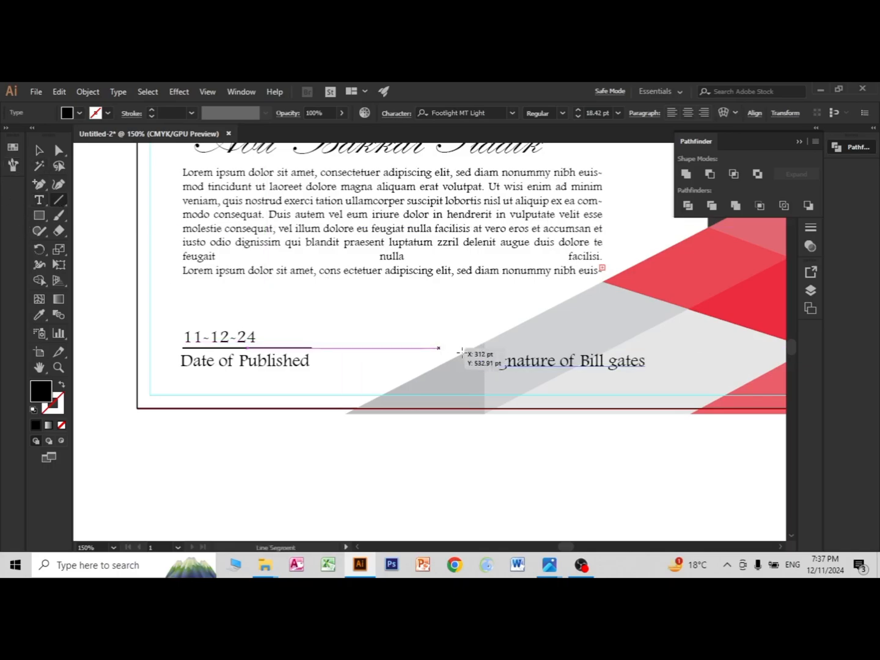
left_click_drag(475, 351, 642, 351)
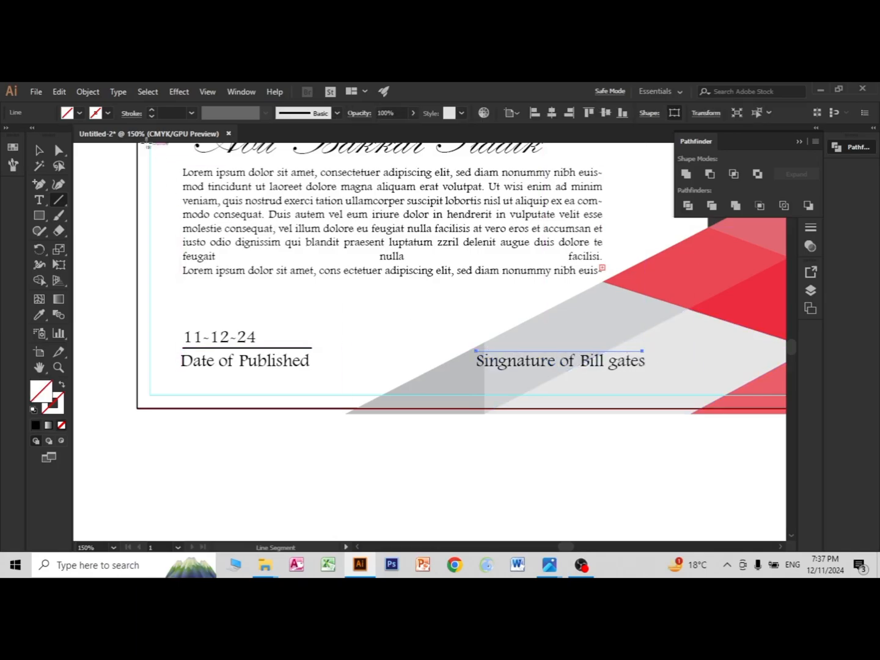
left_click(107, 114)
left_click(36, 135)
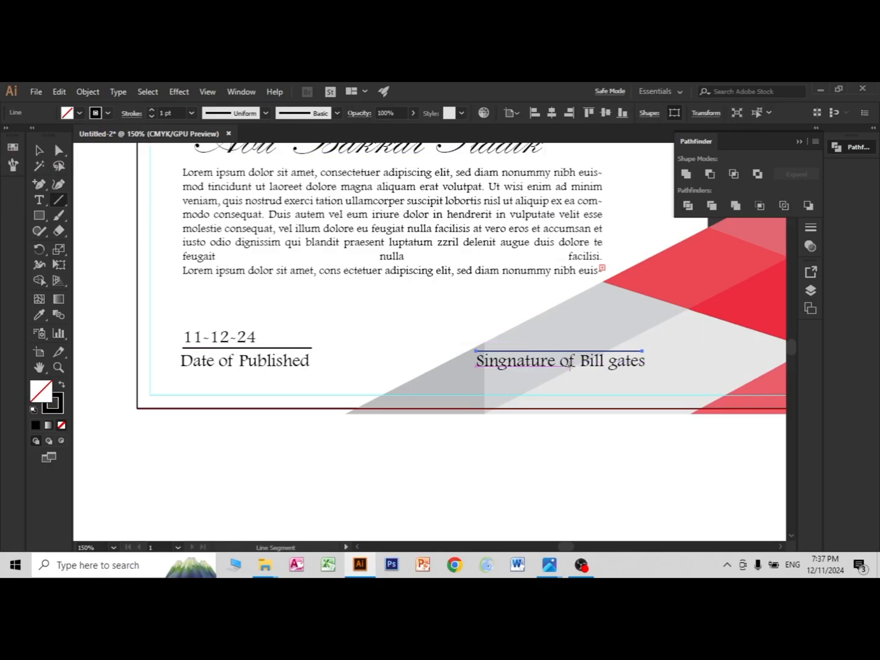
Step: Duplicate the signature label above its line, shorten the copy to Bill gates and centre it over the line
left_click(513, 367)
left_click_drag(512, 367, 510, 338)
double_click(574, 337)
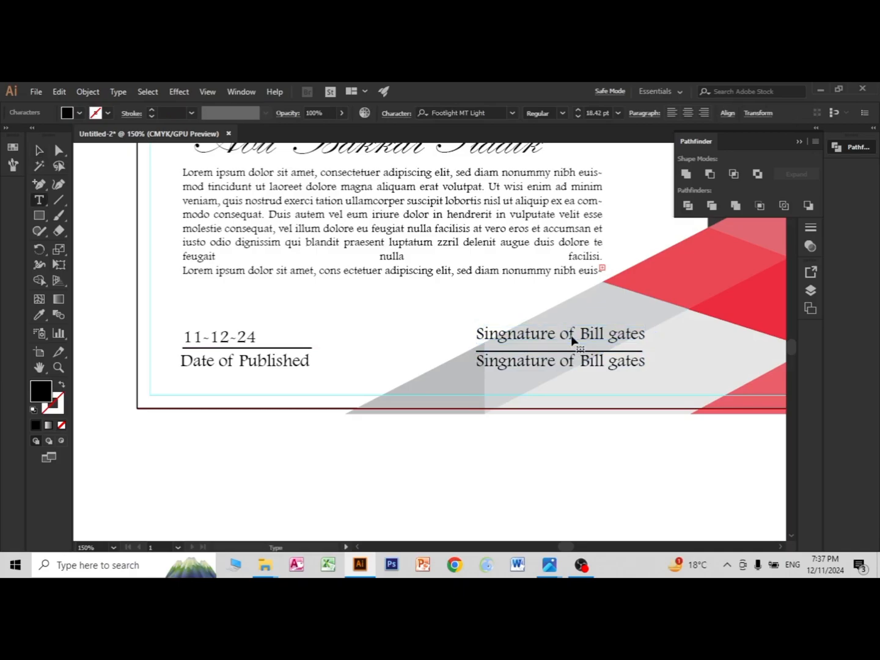
key("ctrl+a")
left_click(579, 334)
left_click_drag(579, 333, 431, 330)
key("BackSpace")
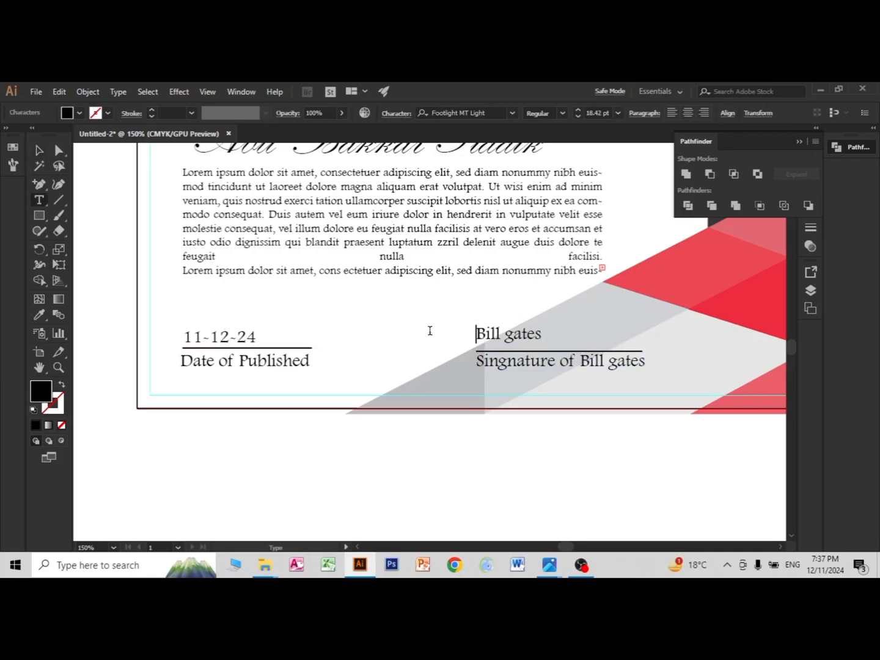
left_click(39, 149)
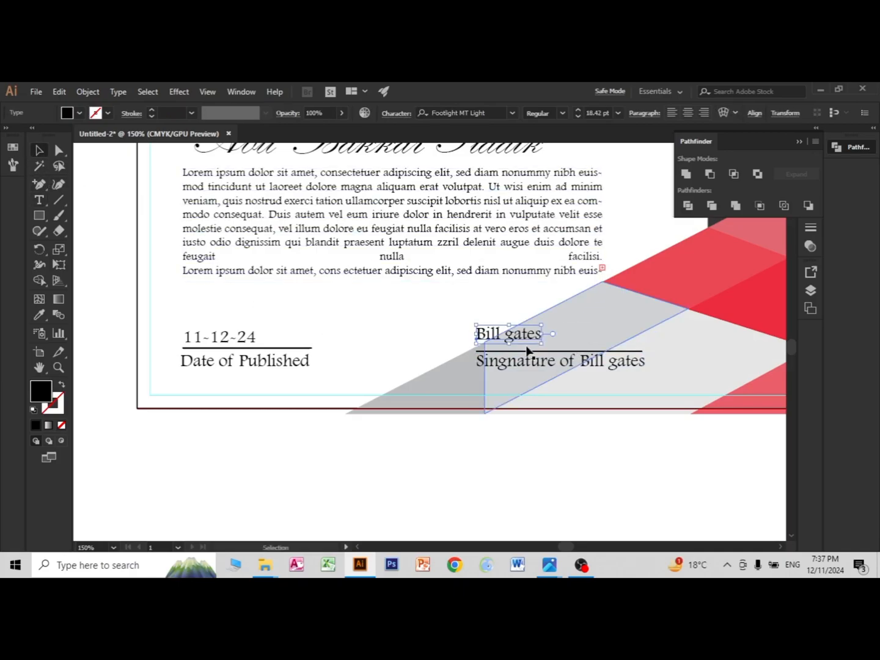
left_click_drag(532, 334, 575, 338)
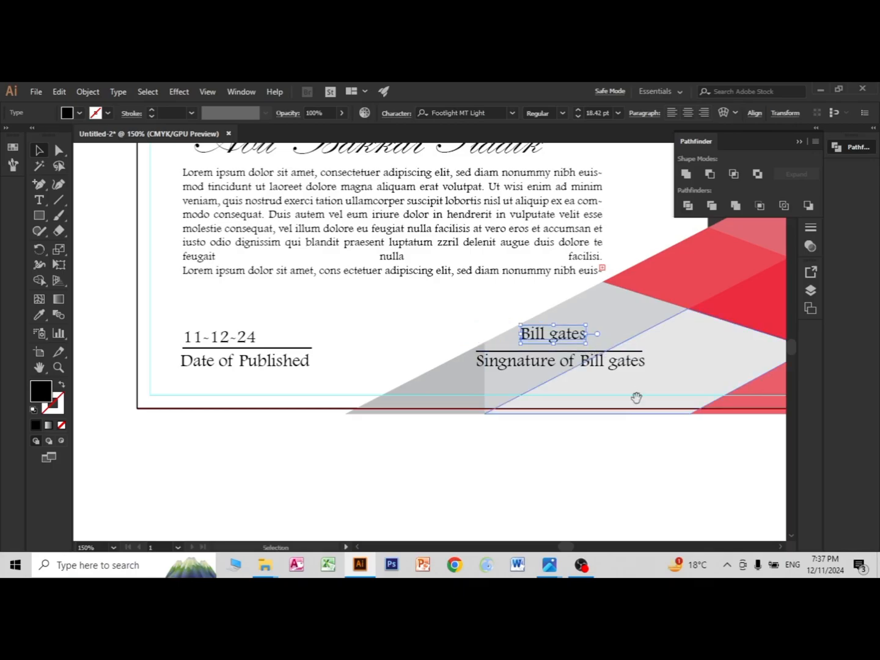
Step: Set the font of the Bill gates text above the signature line to Harlow Solid Italic
mouse_move(636, 397)
left_mouse_down()
mouse_move(552, 474)
mouse_move(413, 490)
left_mouse_up()
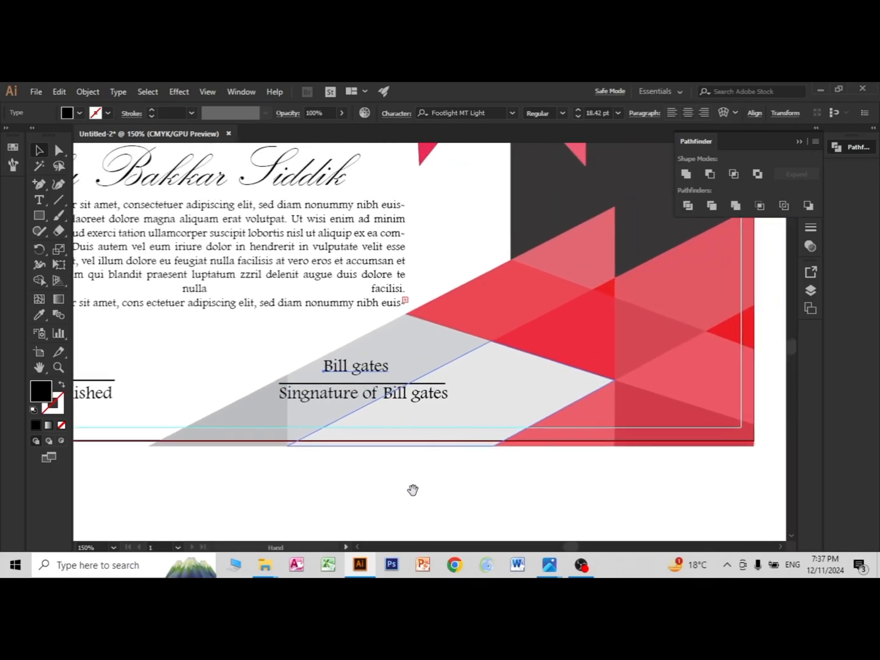
left_click(513, 113)
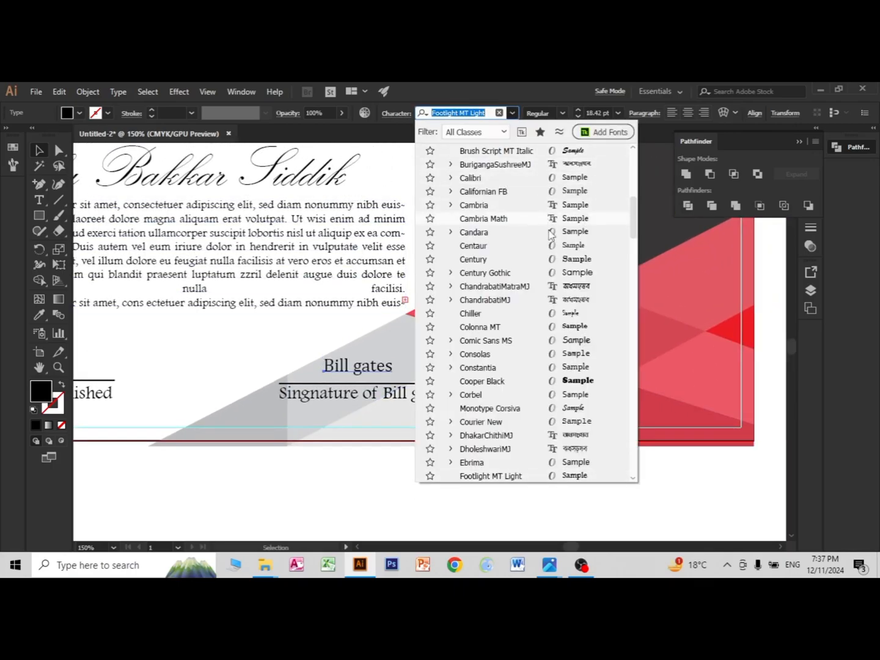
scroll(547, 366, "down", 2)
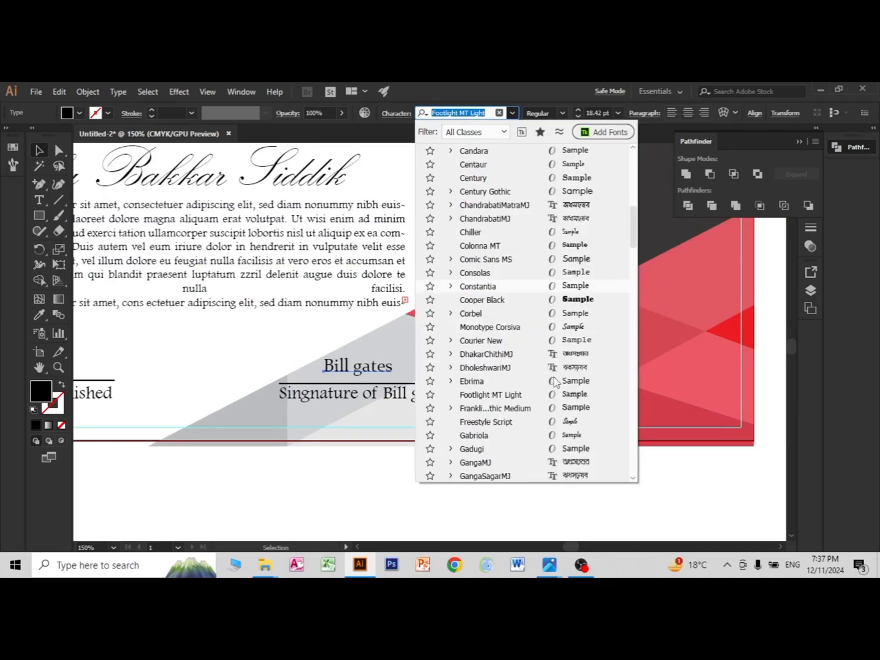
scroll(566, 399, "down", 2)
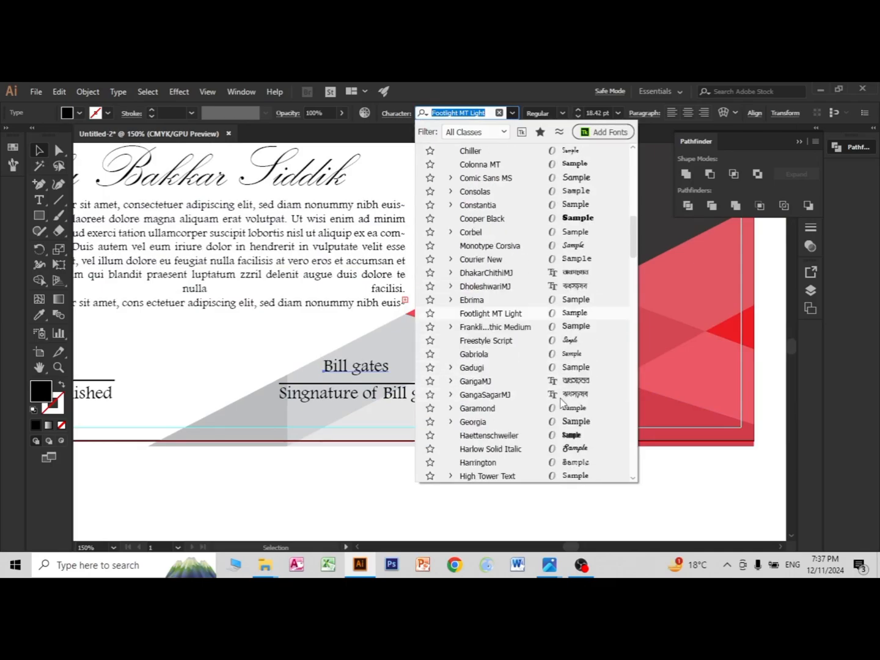
left_click(569, 451)
left_click(403, 424)
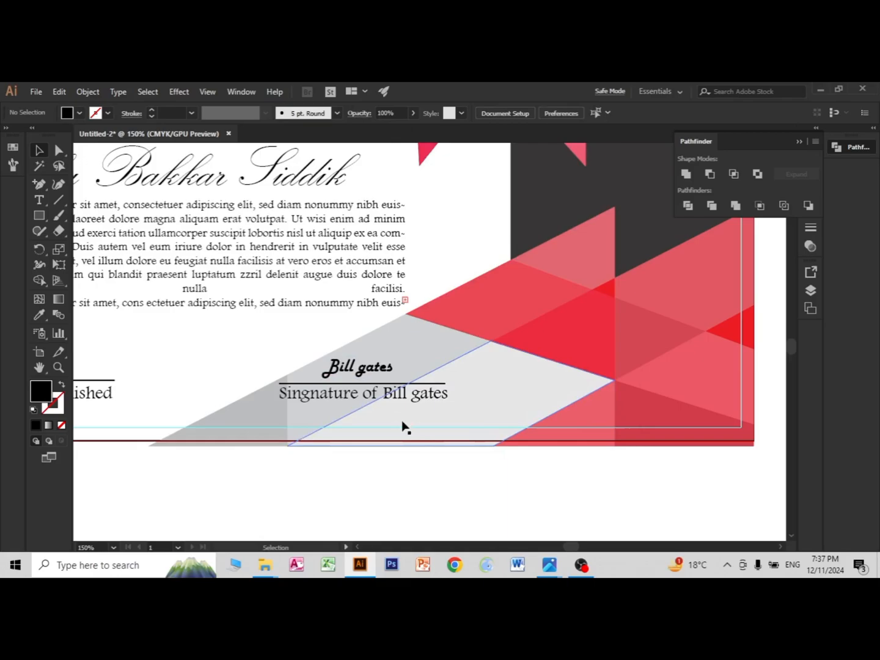
left_click(354, 377)
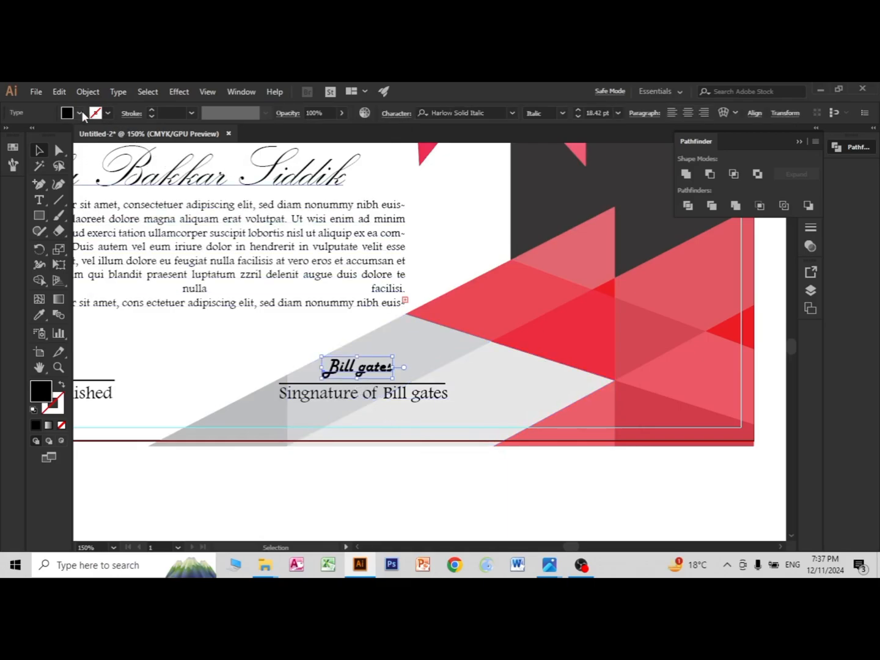
left_click(560, 115)
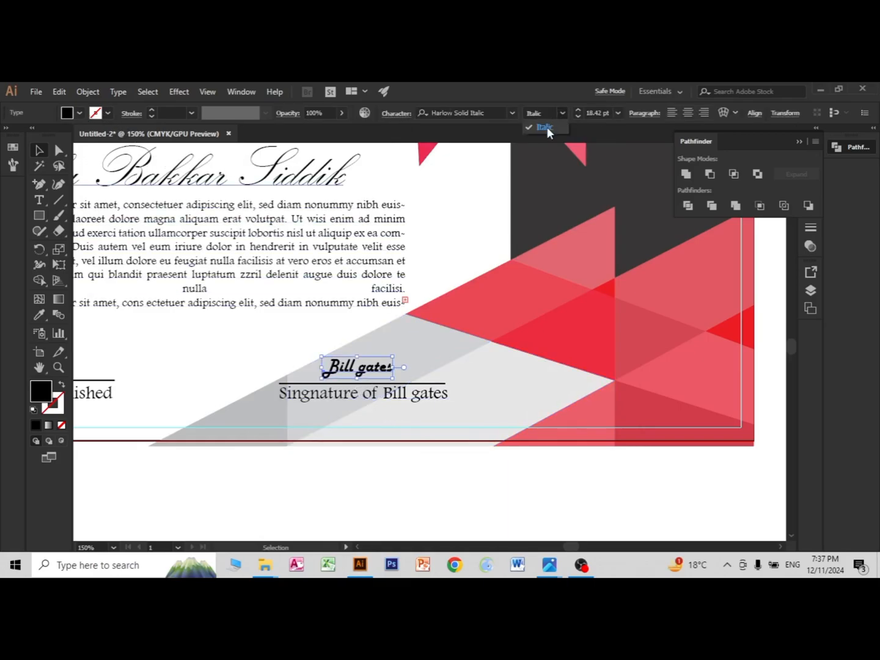
left_click(512, 116)
left_click(512, 116)
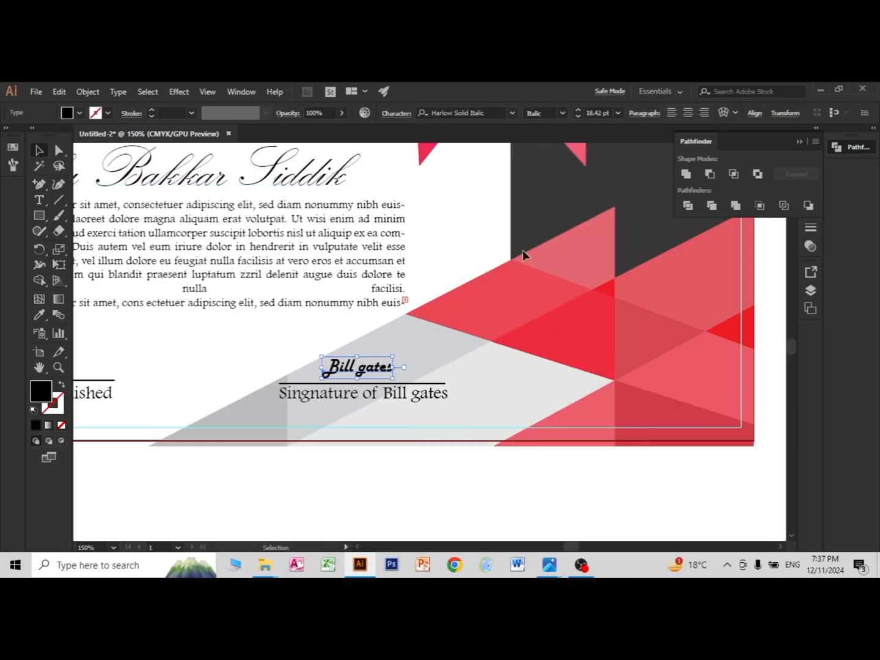
left_click(441, 492)
Step: Shift the signature label, its line and the Bill gates text horizontally towards the red shapes, keeping them stacked over the light grey area
scroll(380, 477, "down", 5)
scroll(381, 483, "up", 5)
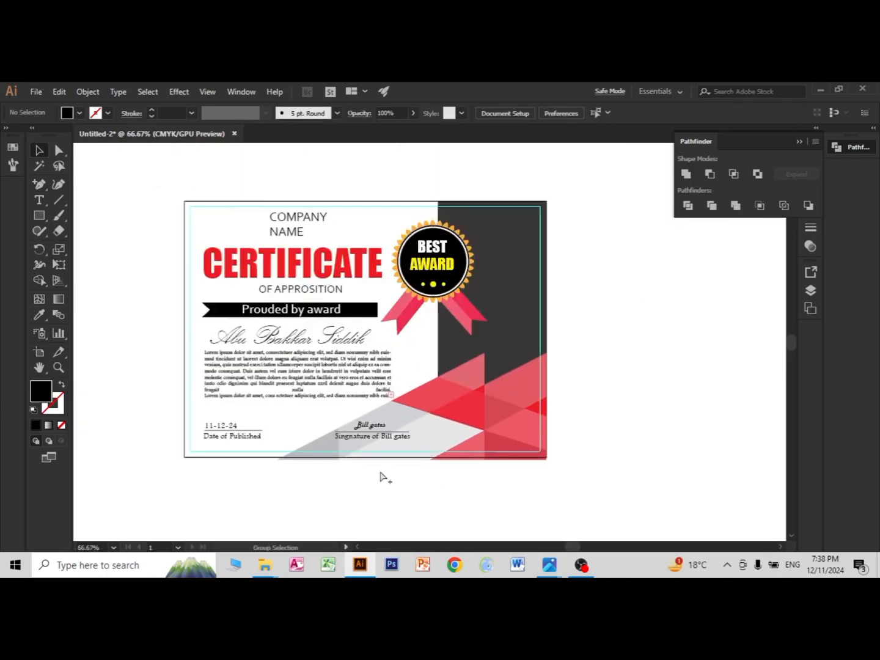
scroll(388, 489, "down", 2)
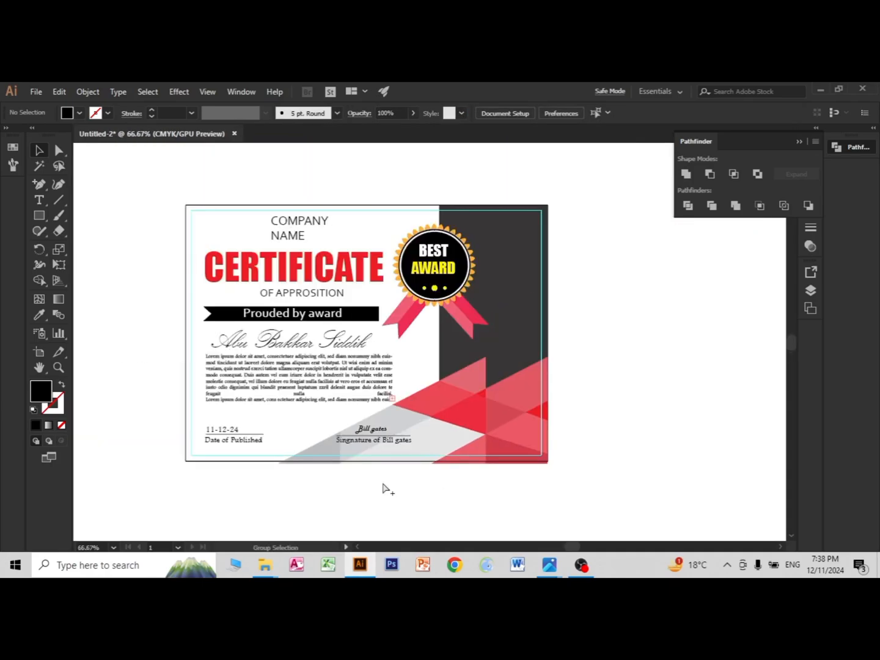
scroll(384, 485, "up", 2)
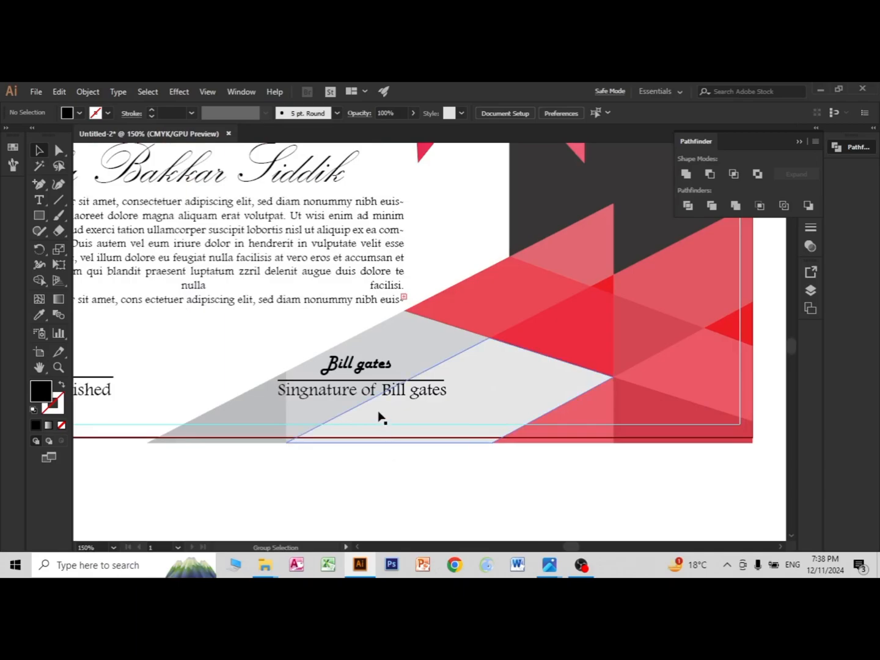
left_click(366, 396)
left_click_drag(366, 396, 451, 393)
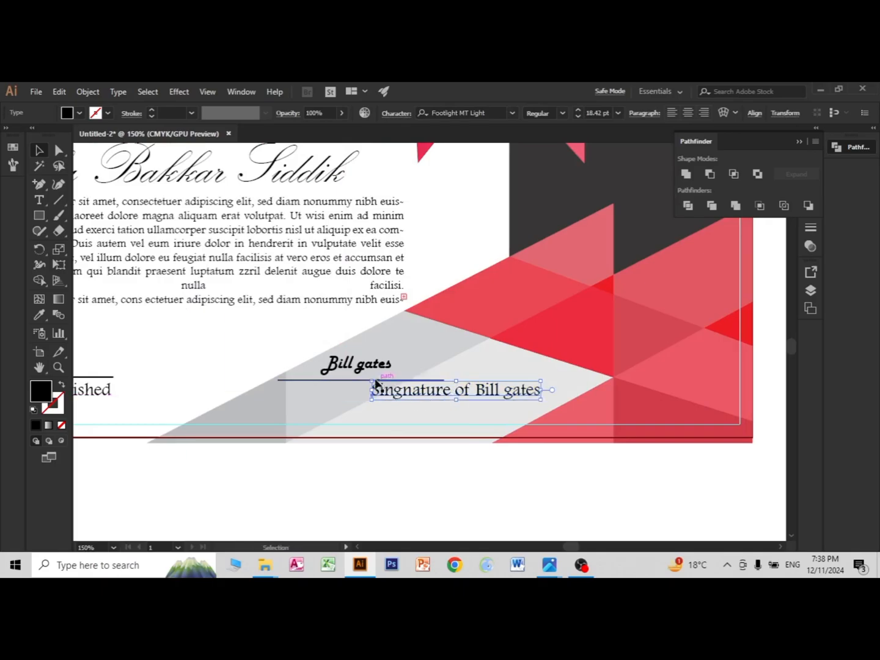
left_click_drag(350, 381, 452, 380)
left_click_drag(354, 367, 456, 365)
left_click(492, 469)
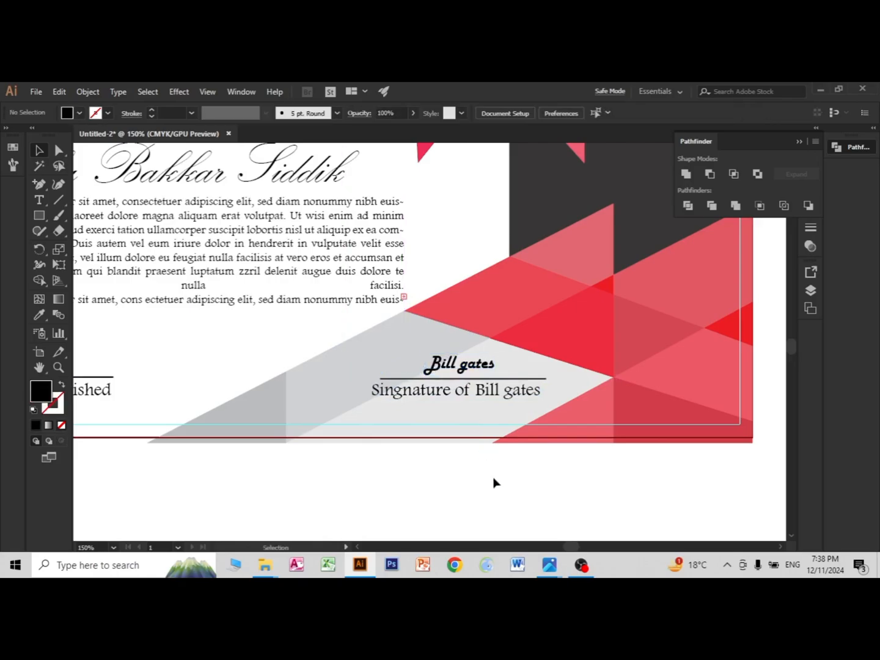
scroll(470, 466, "down", 2)
scroll(502, 486, "up", 1)
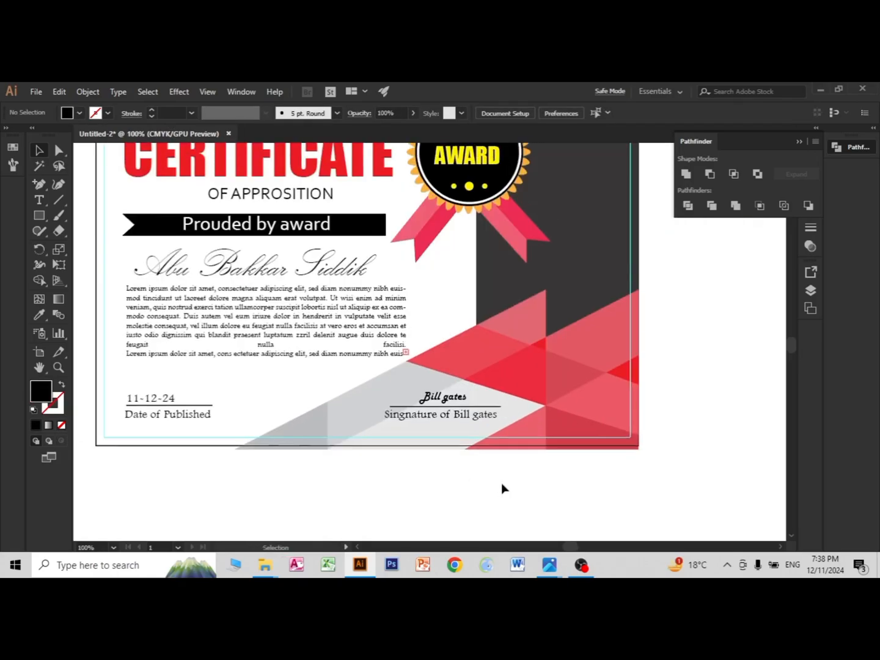
scroll(502, 482, "up", 3)
scroll(502, 482, "down", 1)
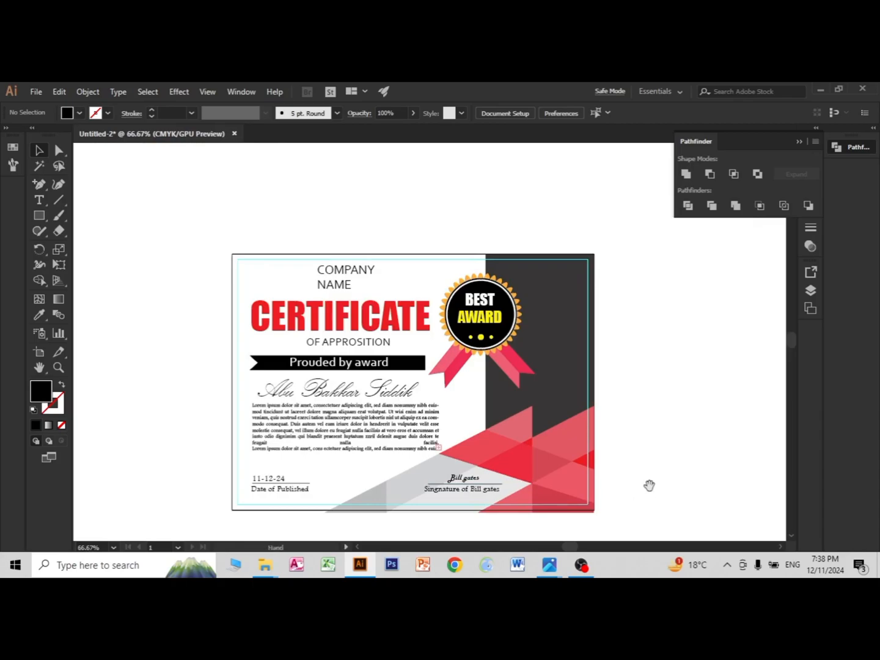
left_click_drag(649, 487, 607, 443)
key("a")
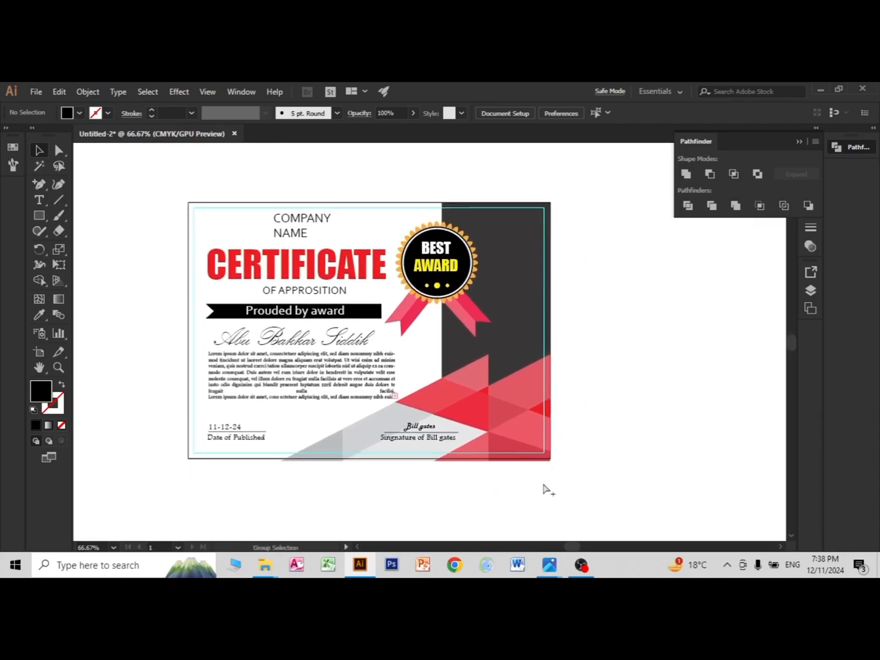